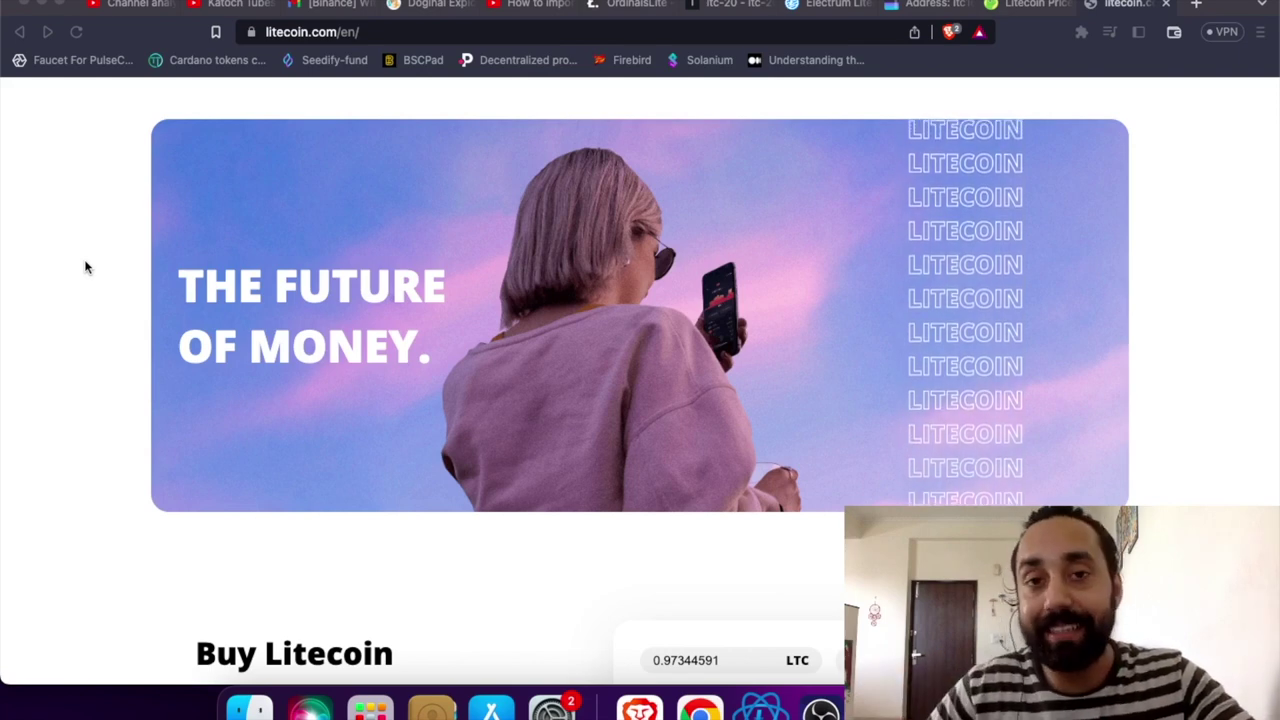
# Look through the crypto YouTube channel's home page, from the featured video down to the created playlists and Shorts.
pyautogui.click(852, 288)
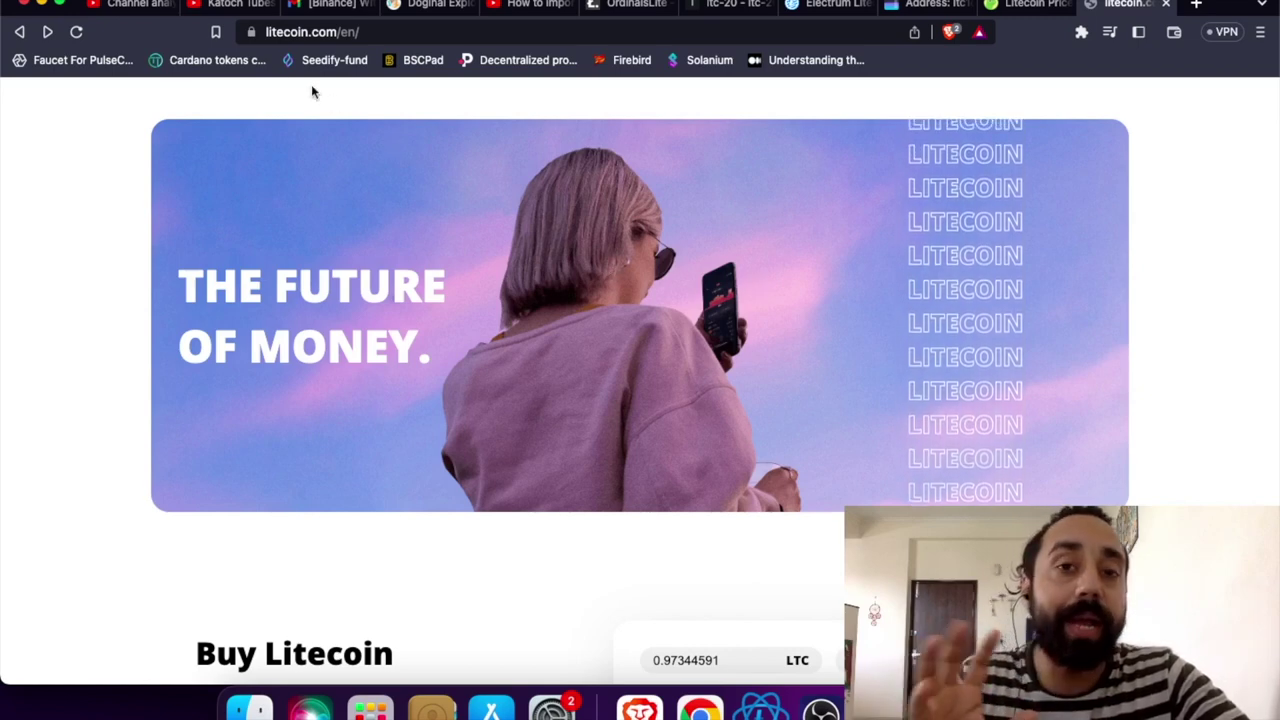
pyautogui.click(234, 6)
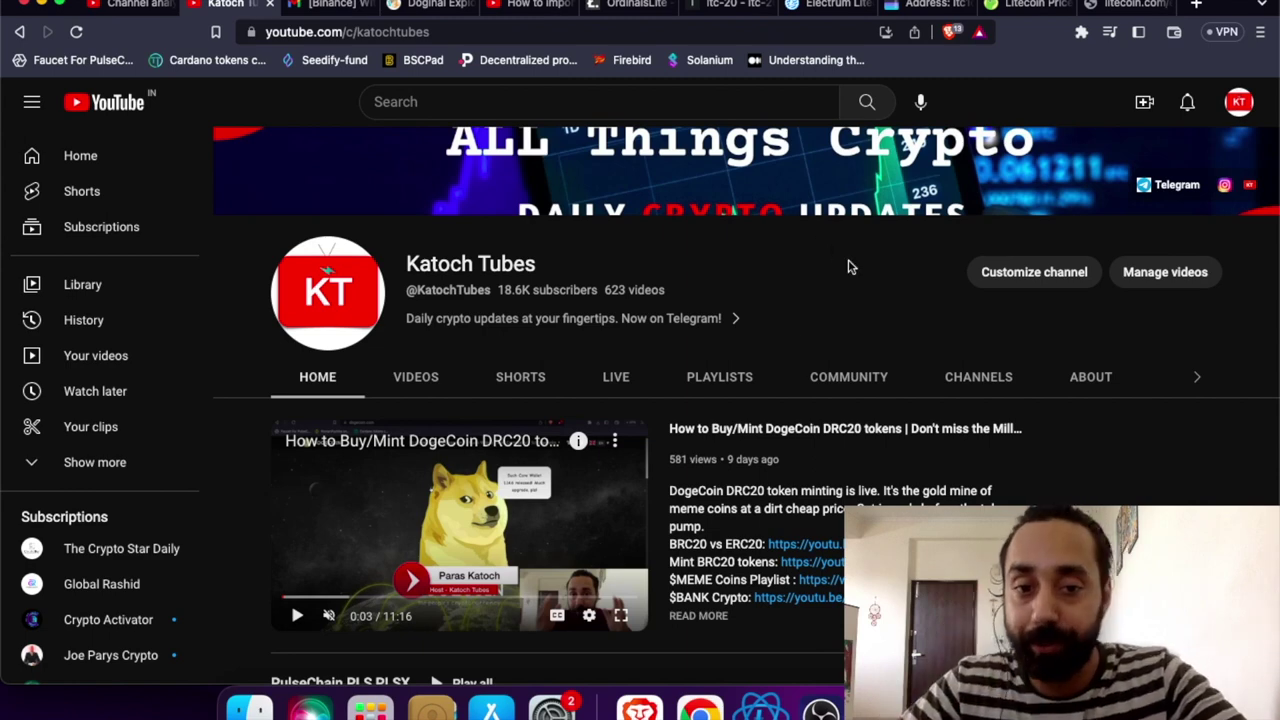
pyautogui.scroll(-1, 848, 267)
pyautogui.scroll(-5, 848, 267)
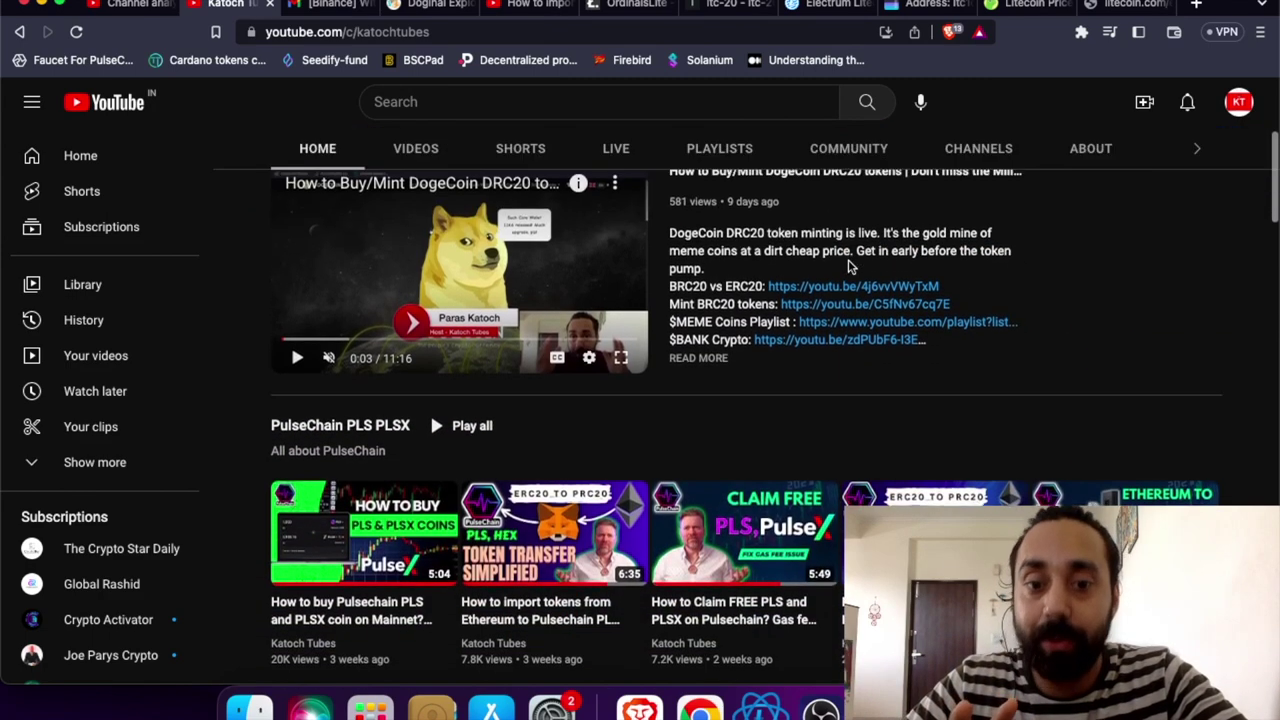
pyautogui.scroll(-3, 848, 267)
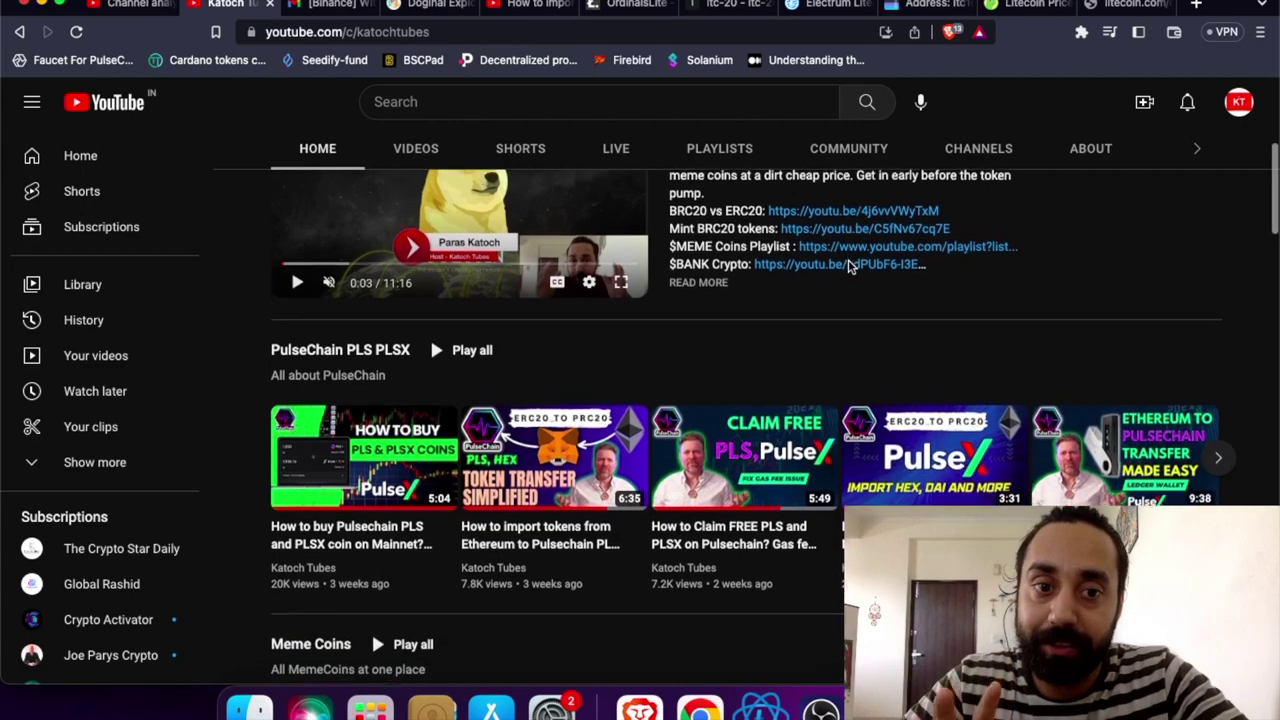
pyautogui.scroll(-3, 848, 267)
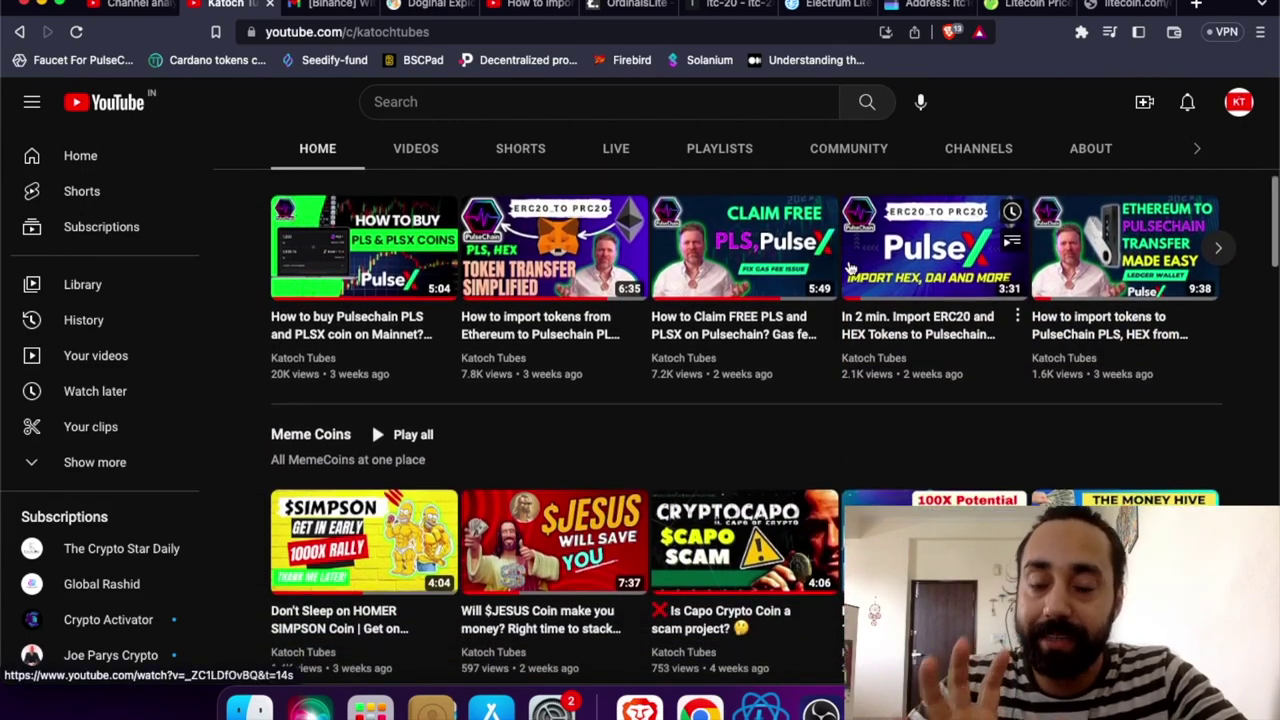
pyautogui.scroll(-1, 848, 267)
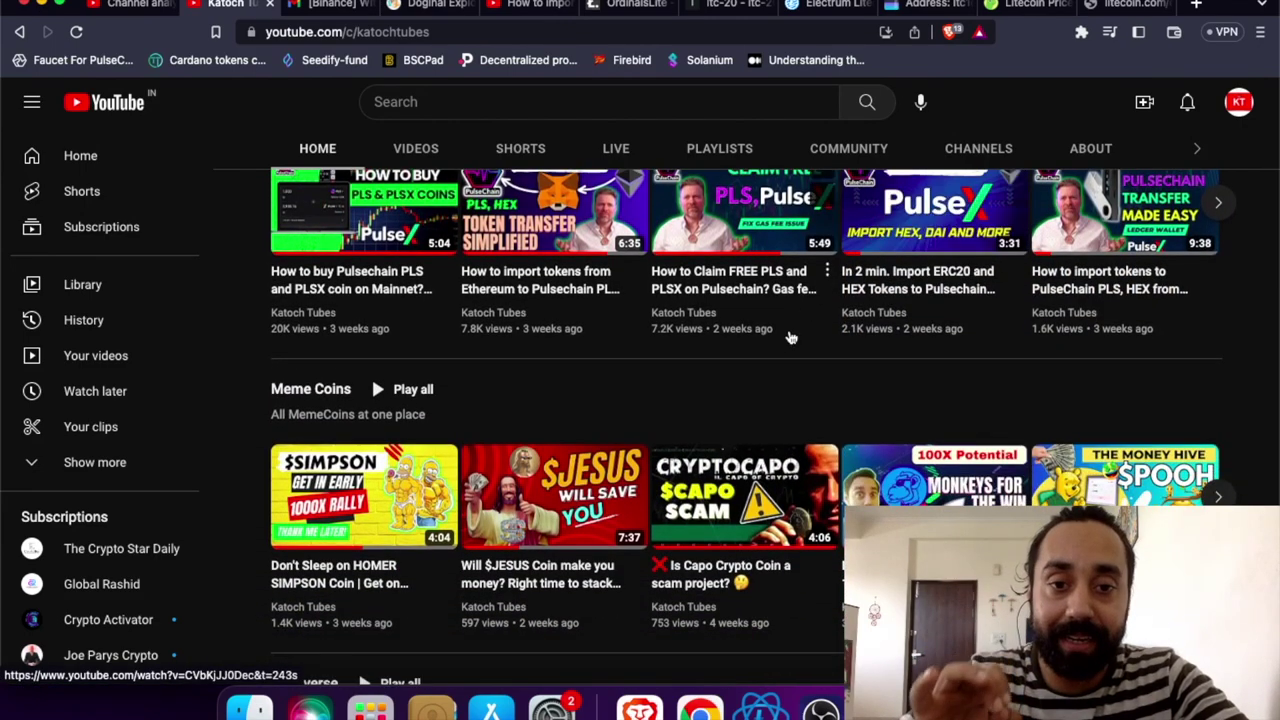
pyautogui.scroll(-1, 630, 395)
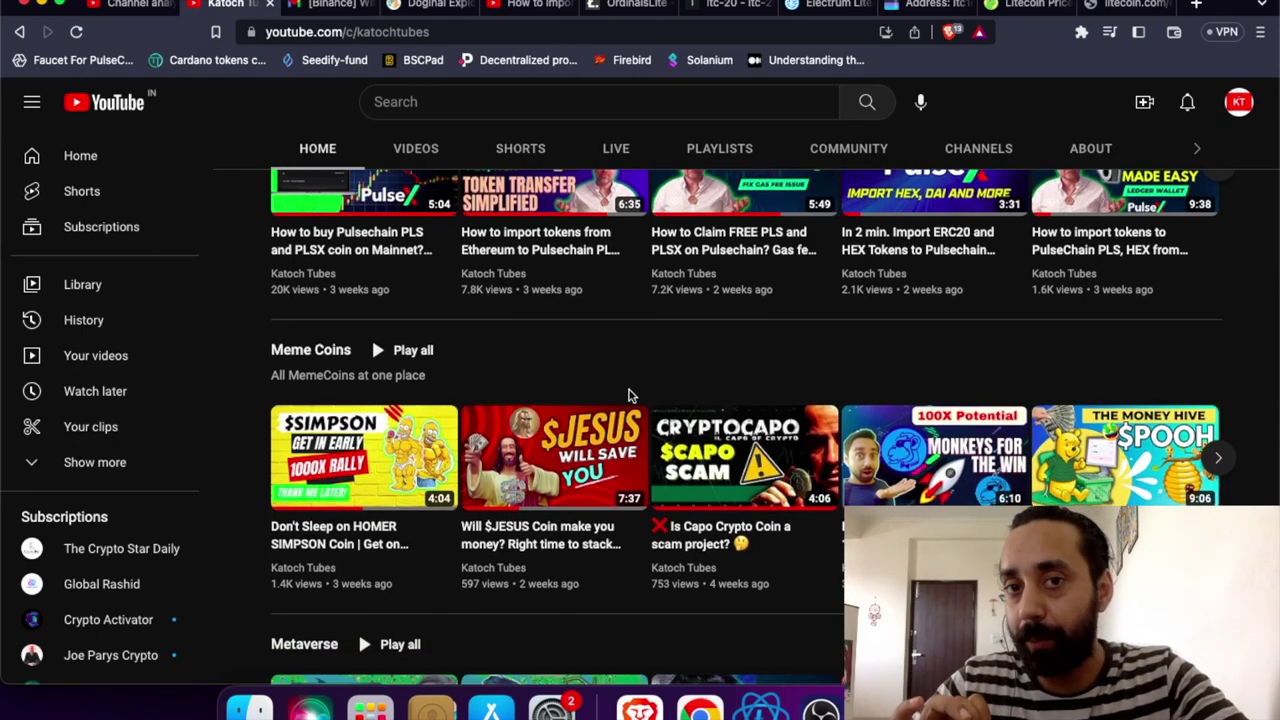
pyautogui.scroll(-5, 307, 368)
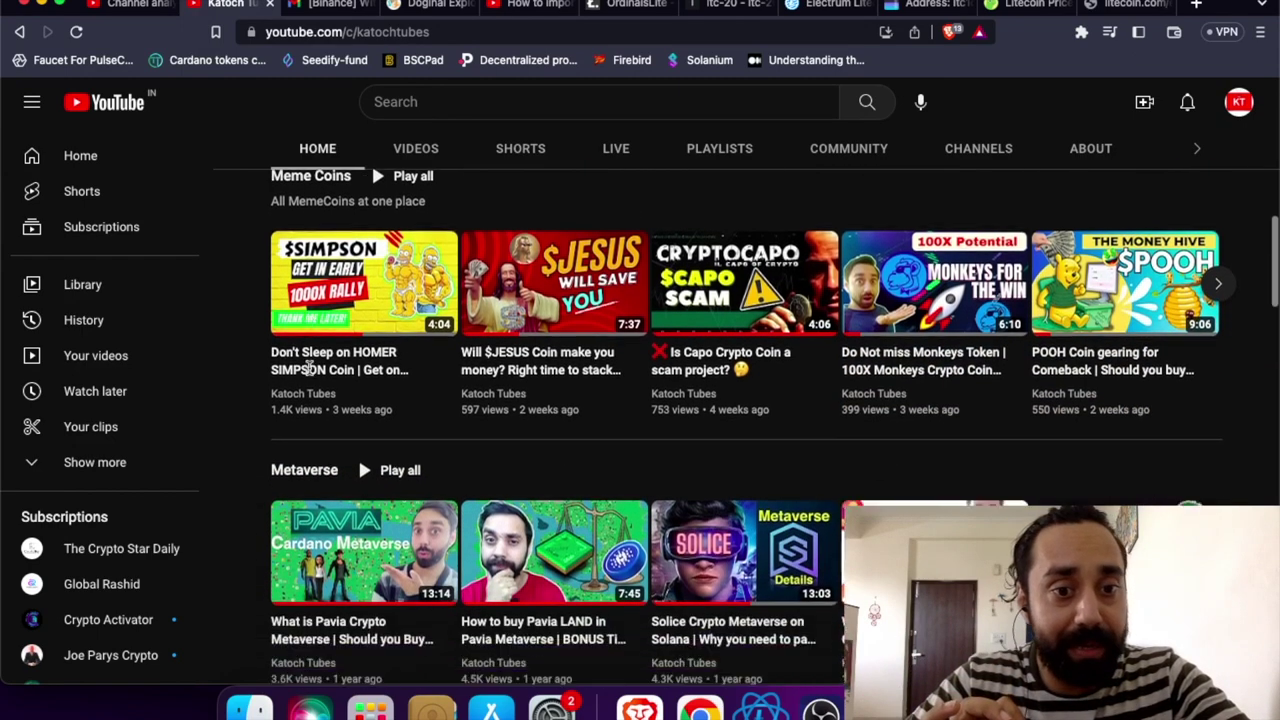
pyautogui.scroll(-12, 309, 367)
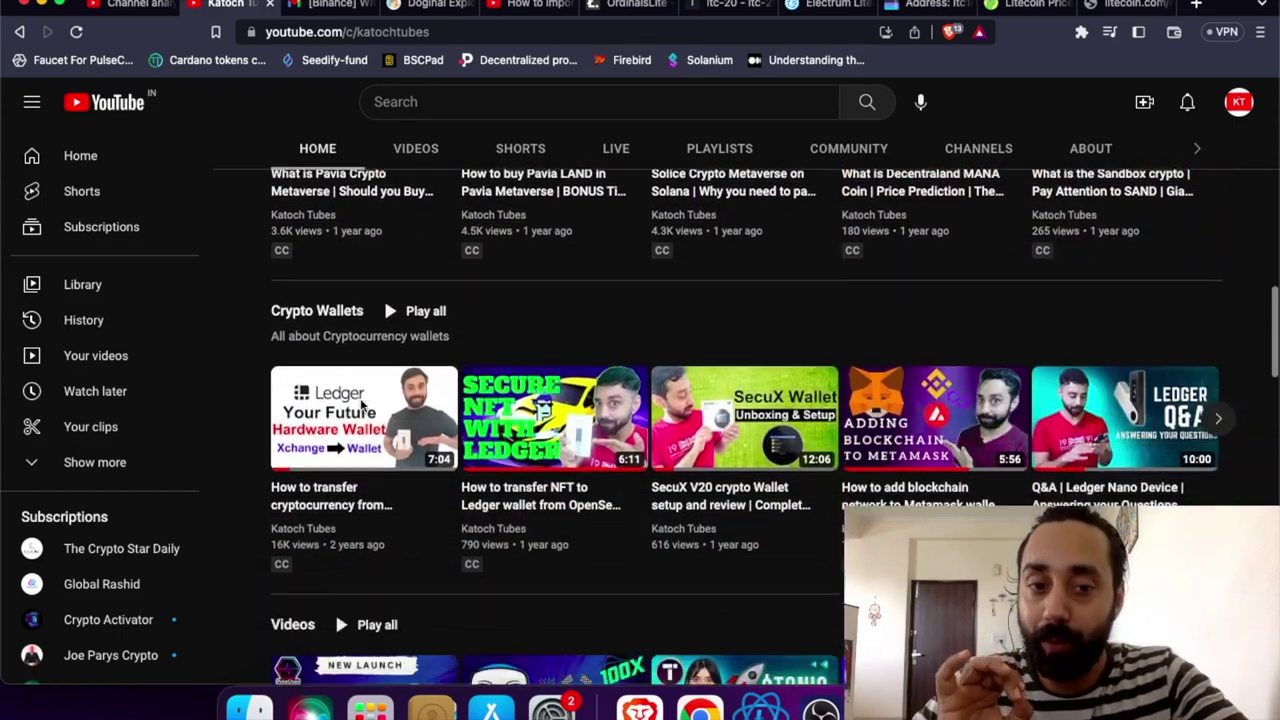
pyautogui.scroll(-9, 363, 403)
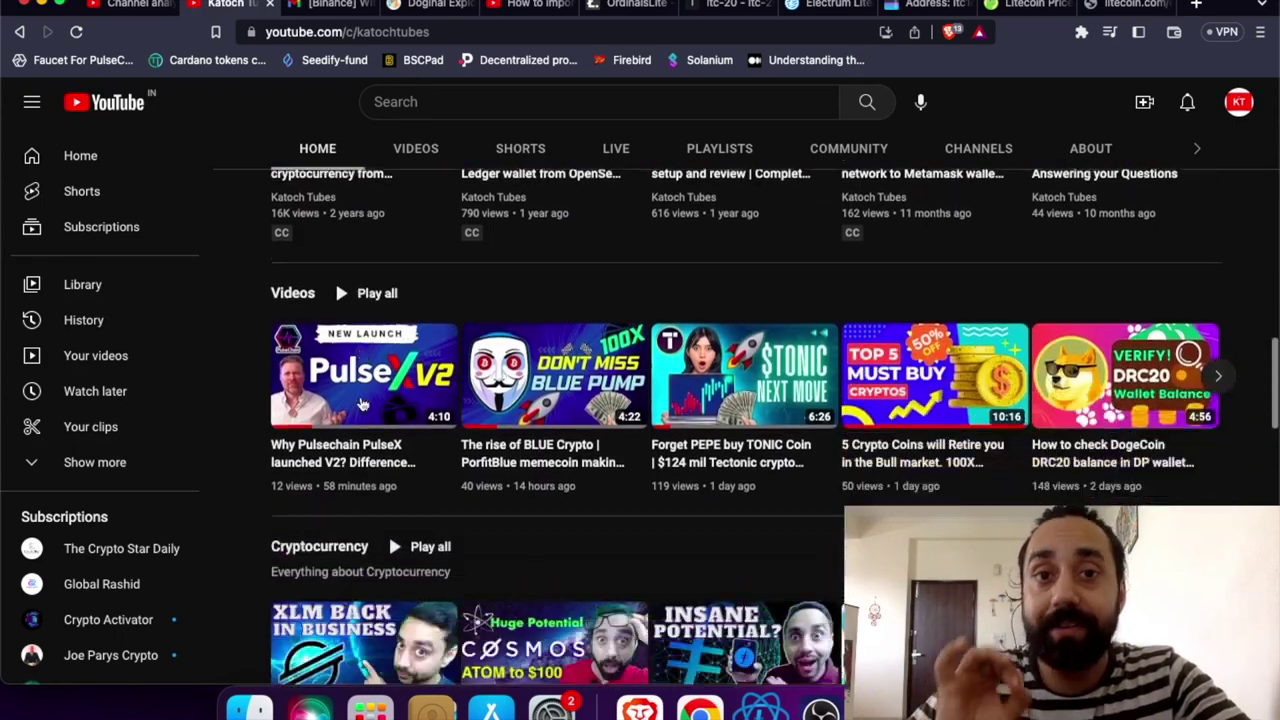
pyautogui.scroll(-20, 363, 403)
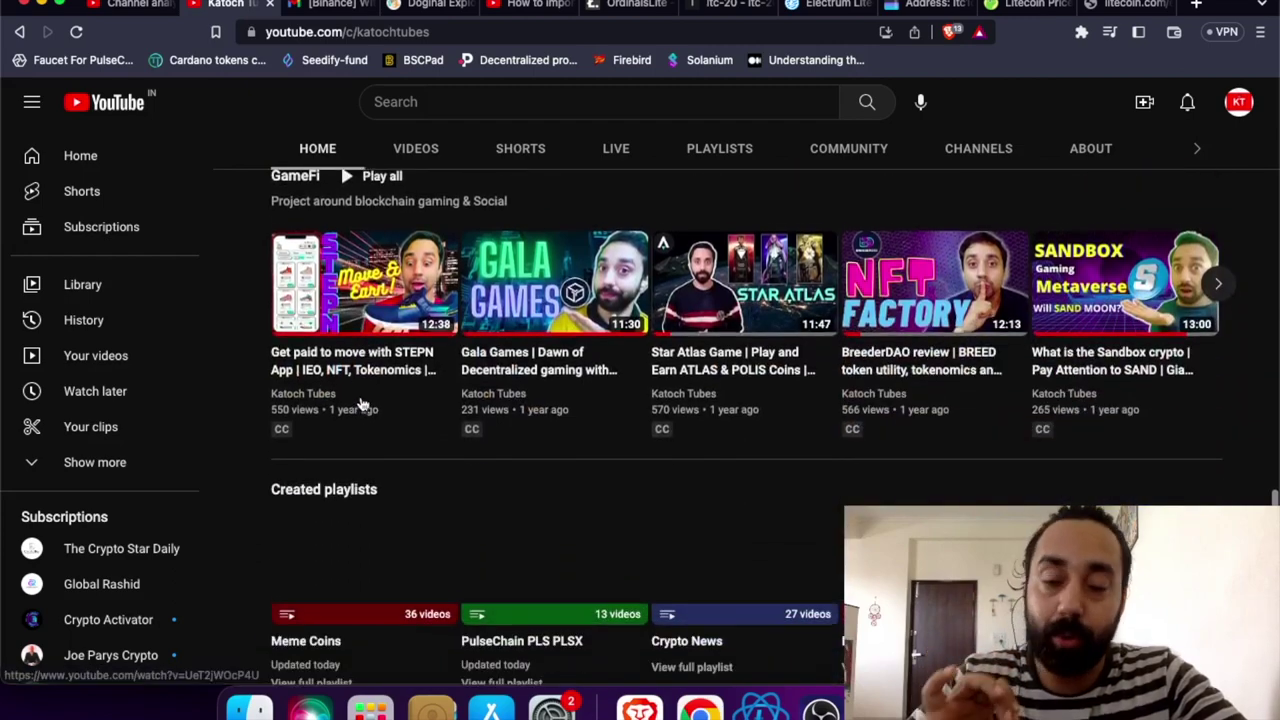
pyautogui.scroll(-2, 363, 403)
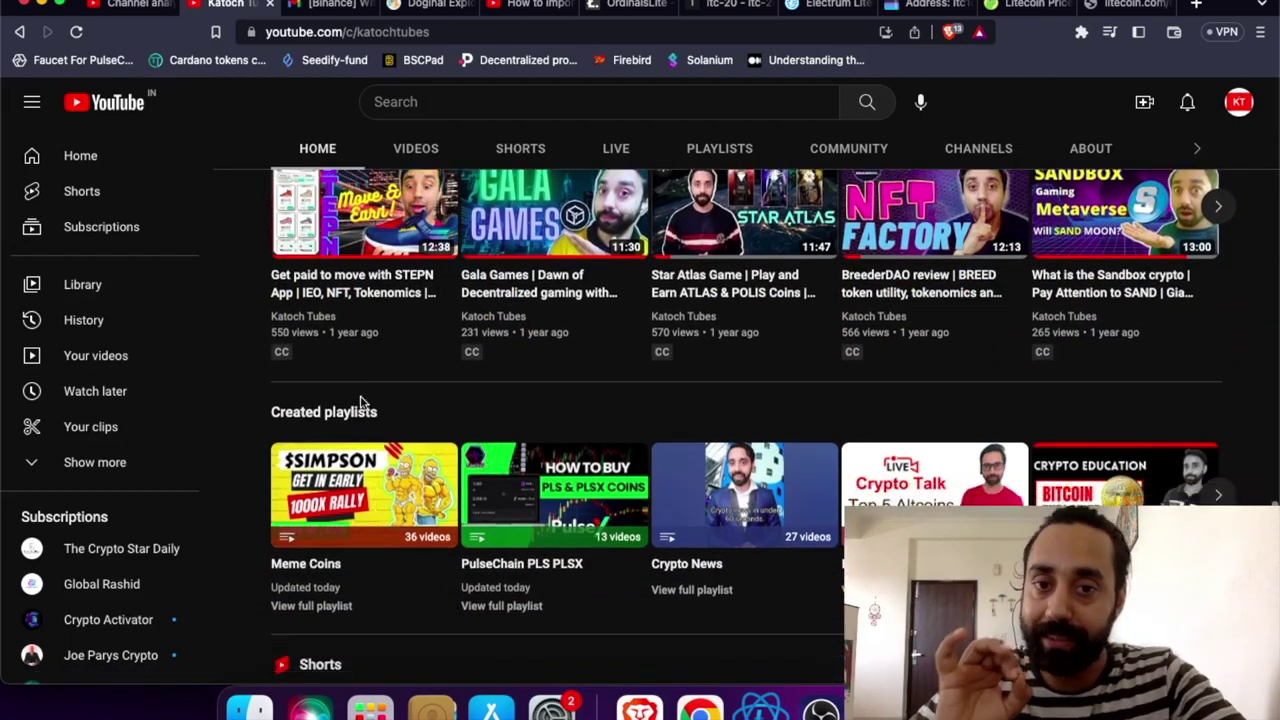
pyautogui.scroll(-6, 363, 403)
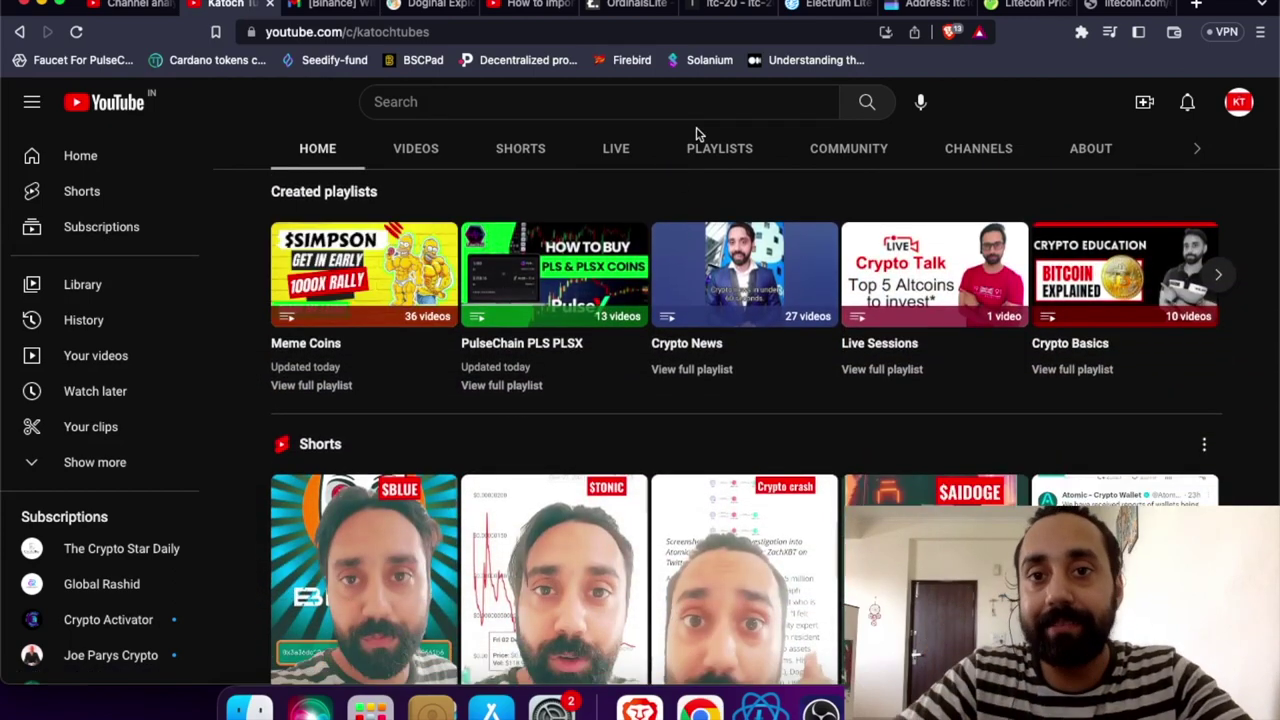
# View the ltc-20 experiment documentation and the OrdinalsLite inscription site.
pyautogui.click(730, 10)
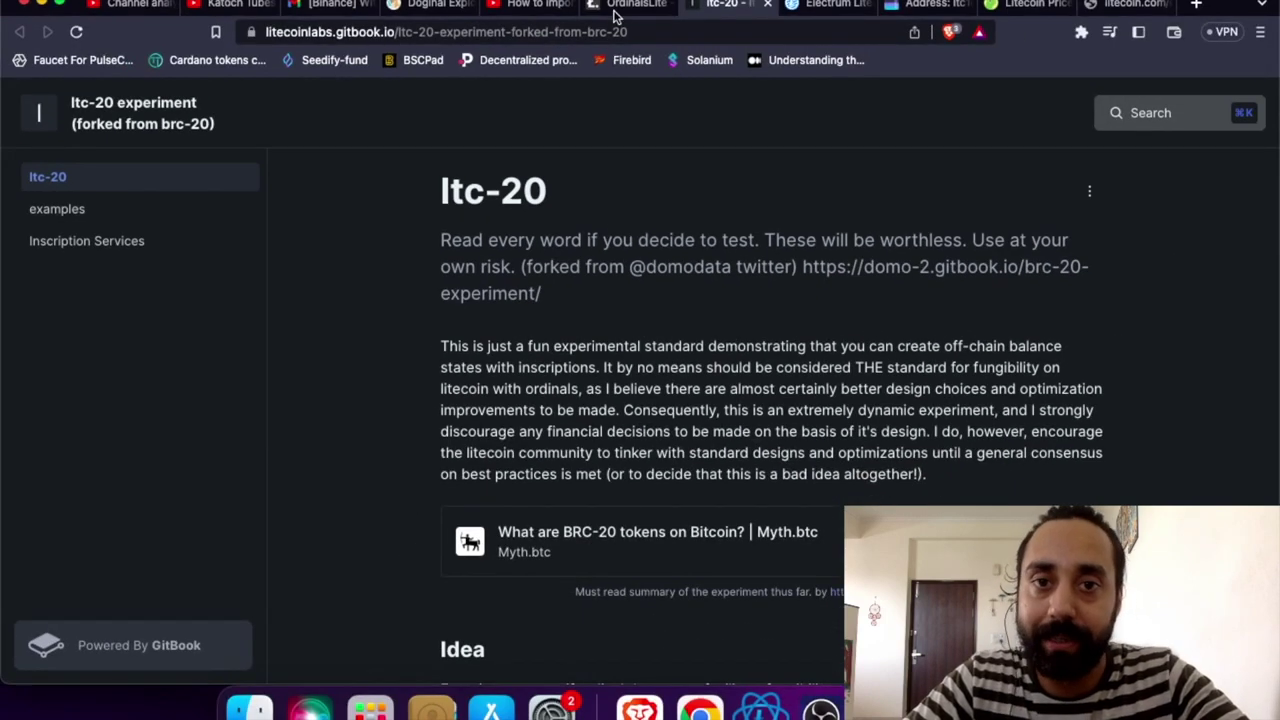
pyautogui.click(623, 6)
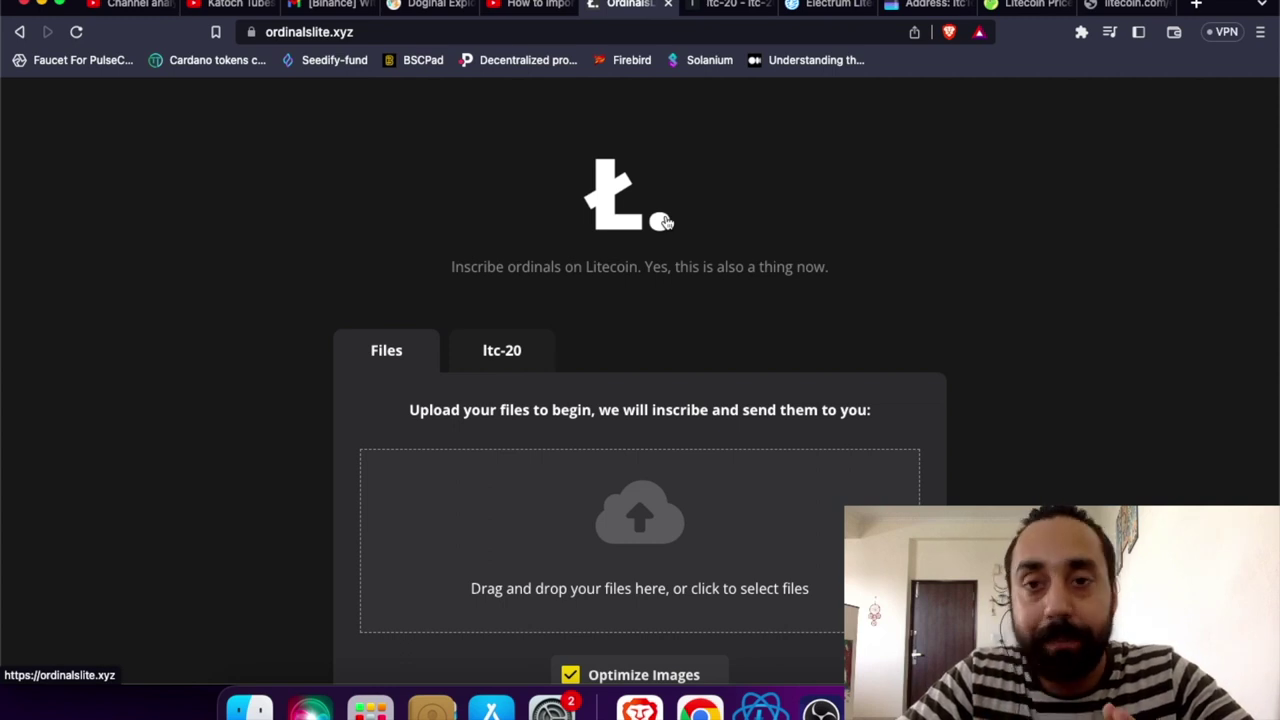
# Review the notices and the Windows, macOS, Linux and Python download options on electrum-ltc.org.
pyautogui.click(836, 6)
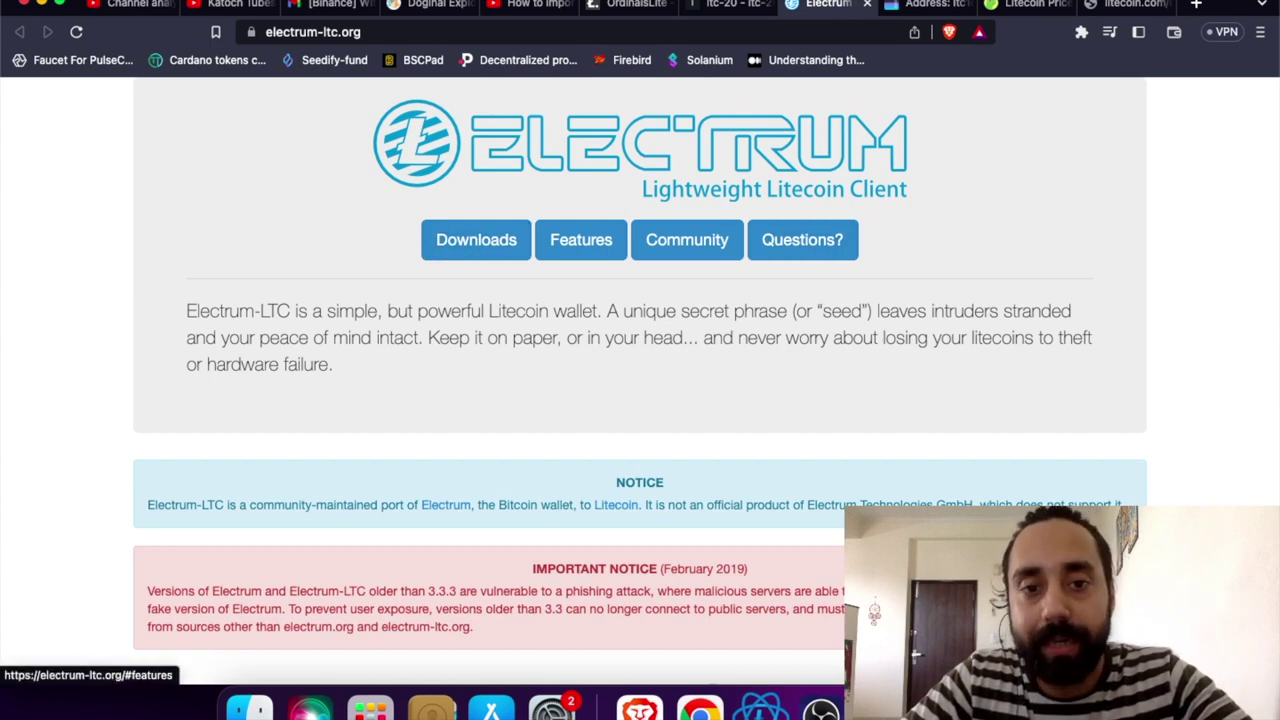
pyautogui.scroll(-10, 424, 251)
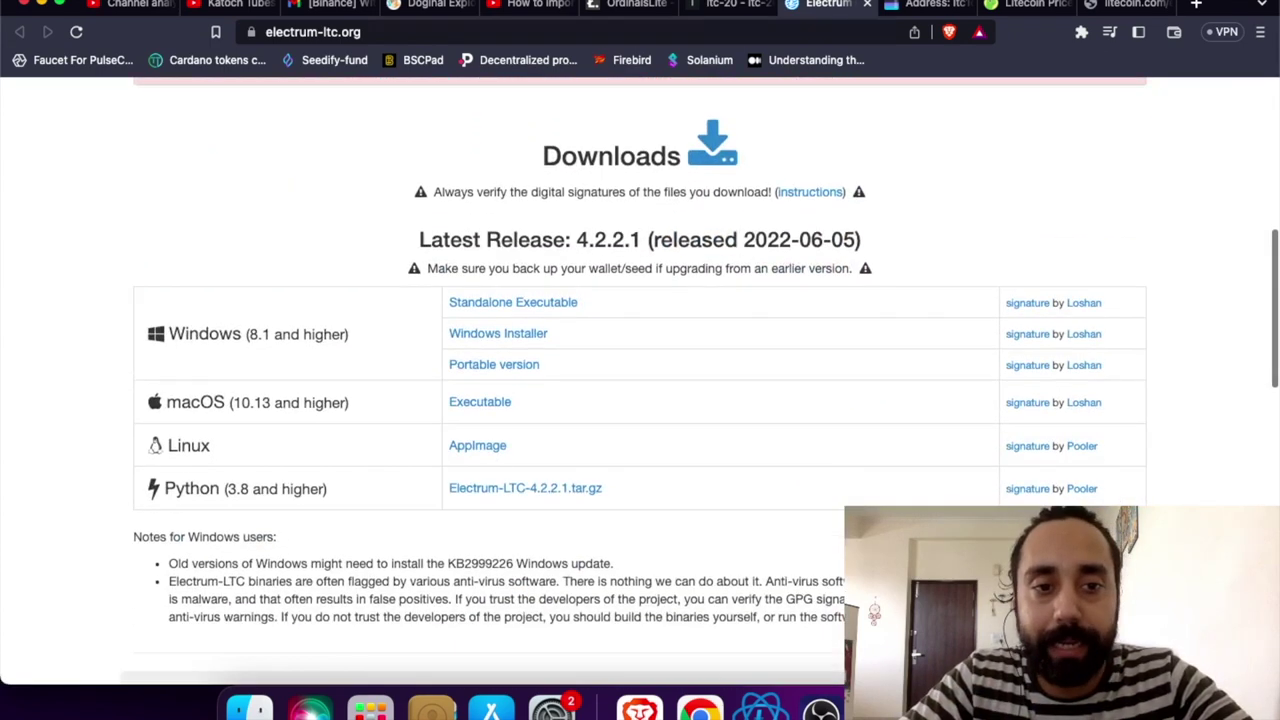
pyautogui.scroll(3, 424, 251)
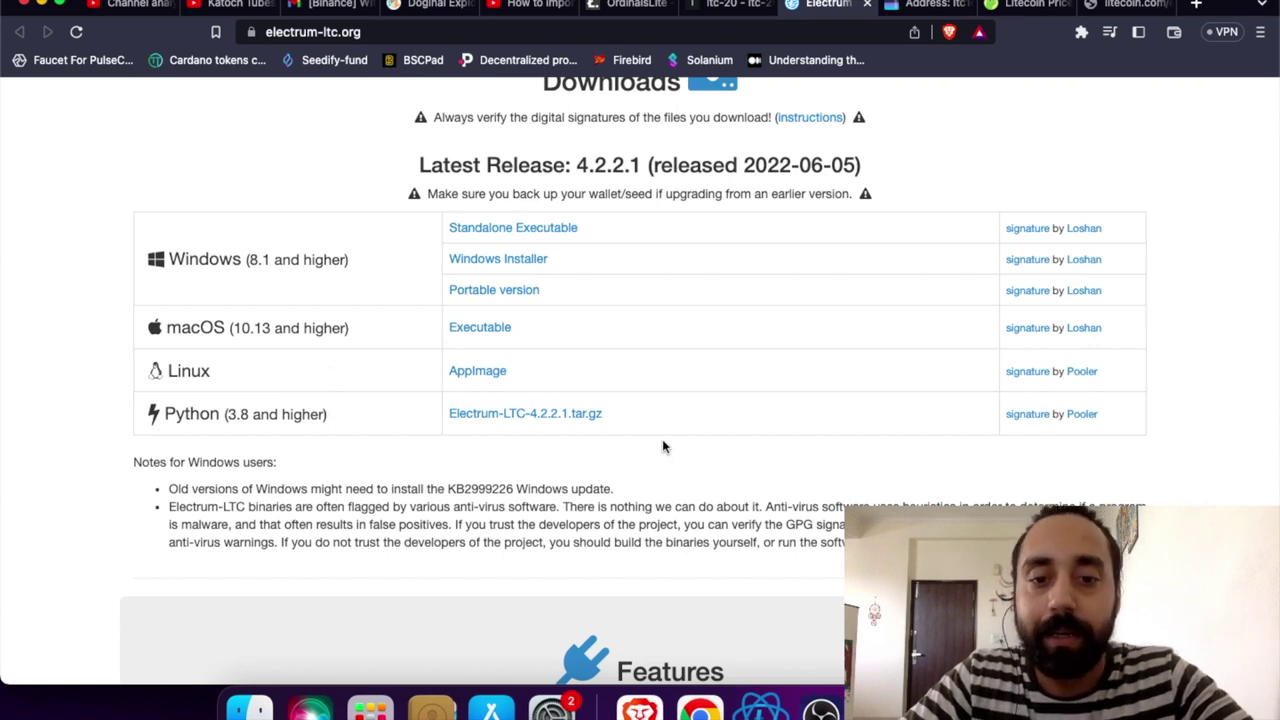
pyautogui.scroll(5, 662, 439)
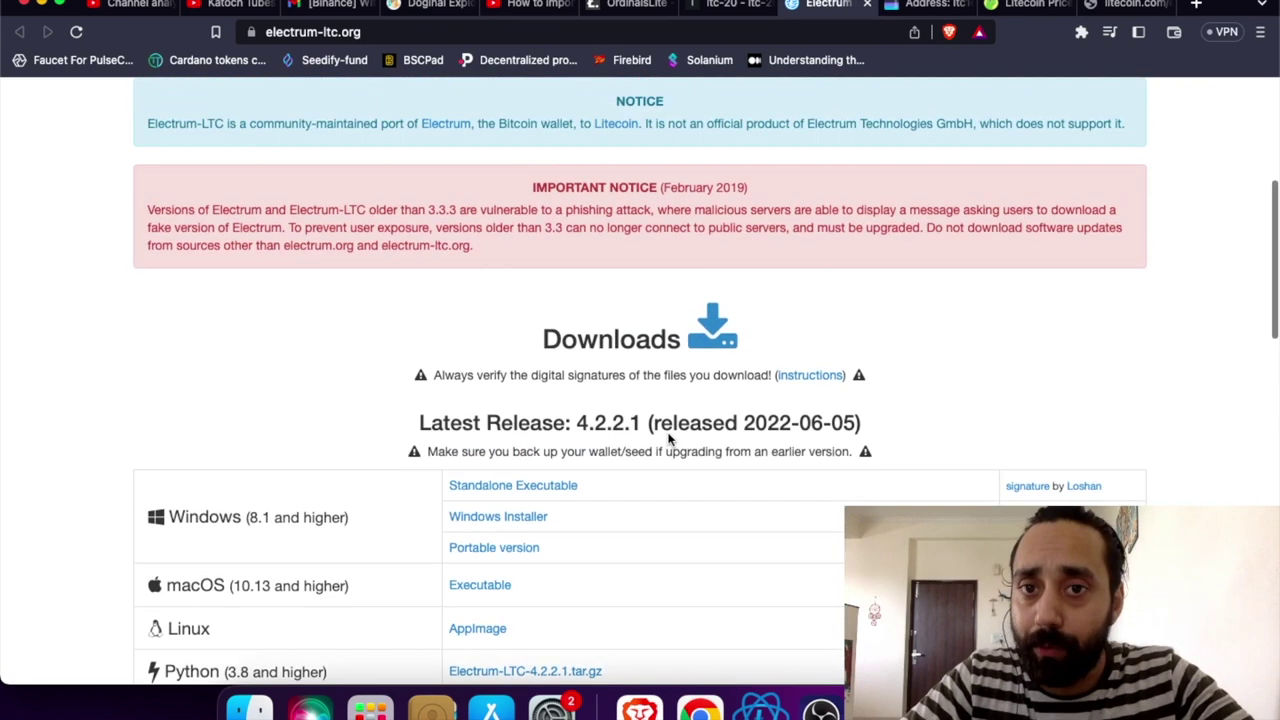
pyautogui.scroll(3, 668, 432)
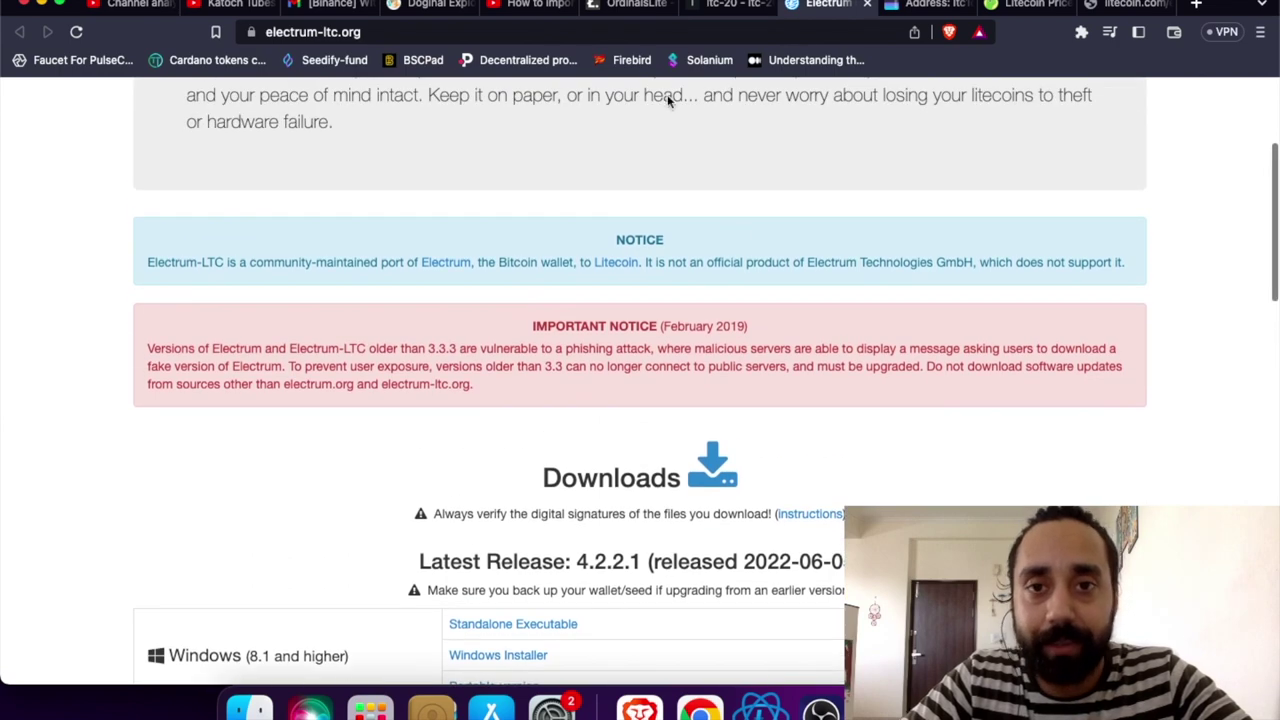
# Switch to the Electrum-LTC wallet and minimize the browser so the wallet window stands alone on the desktop.
pyautogui.click(631, 5)
pyautogui.scroll(-3, 717, 357)
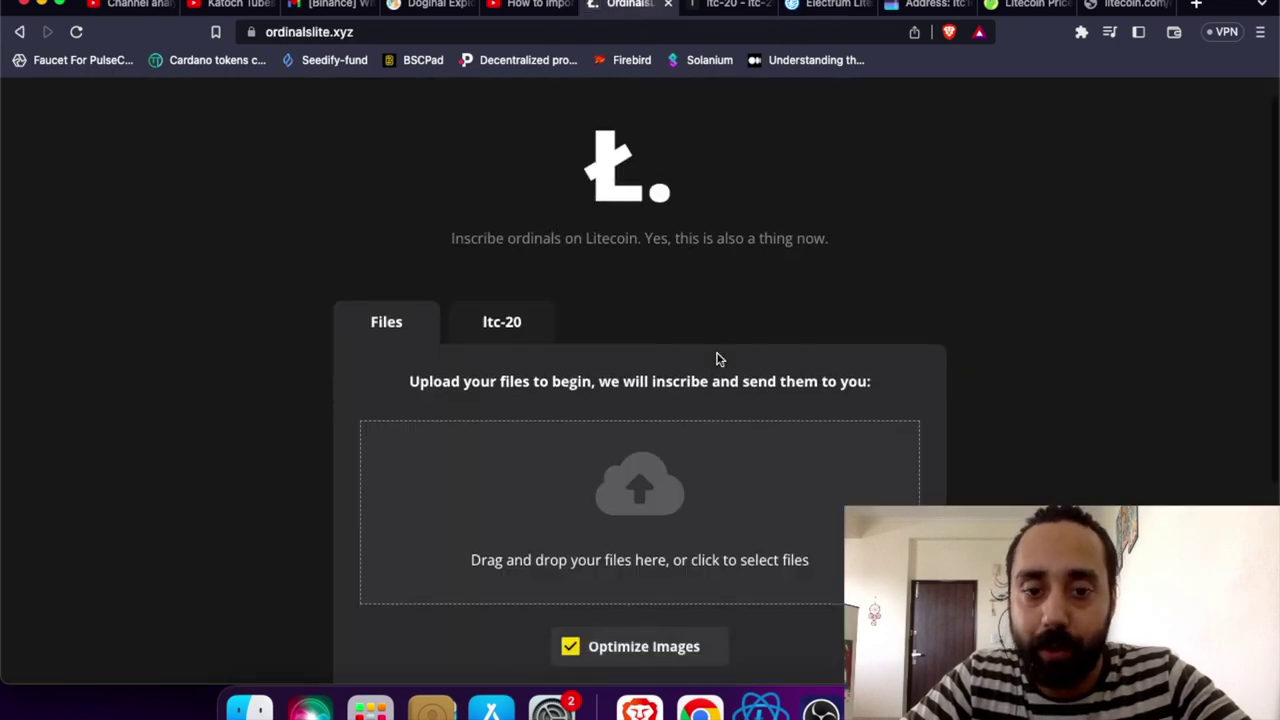
pyautogui.click(772, 712)
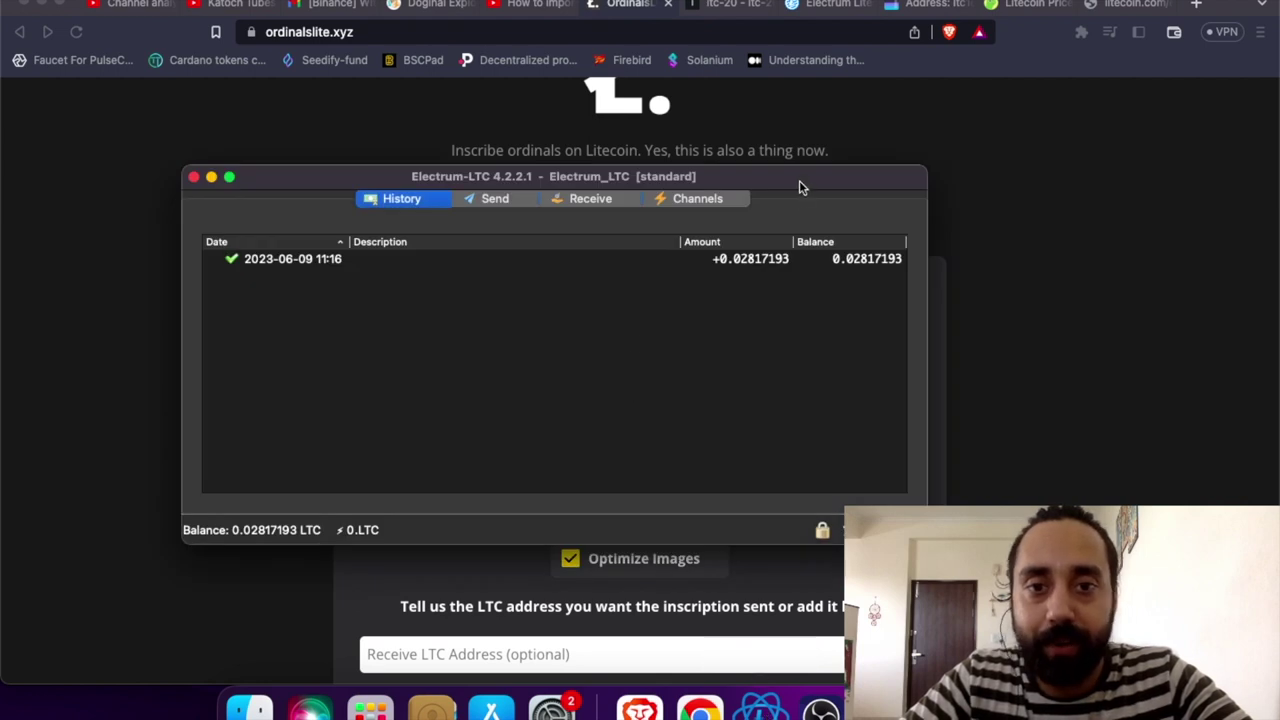
pyautogui.moveTo(801, 186); pyautogui.dragTo(878, 71)
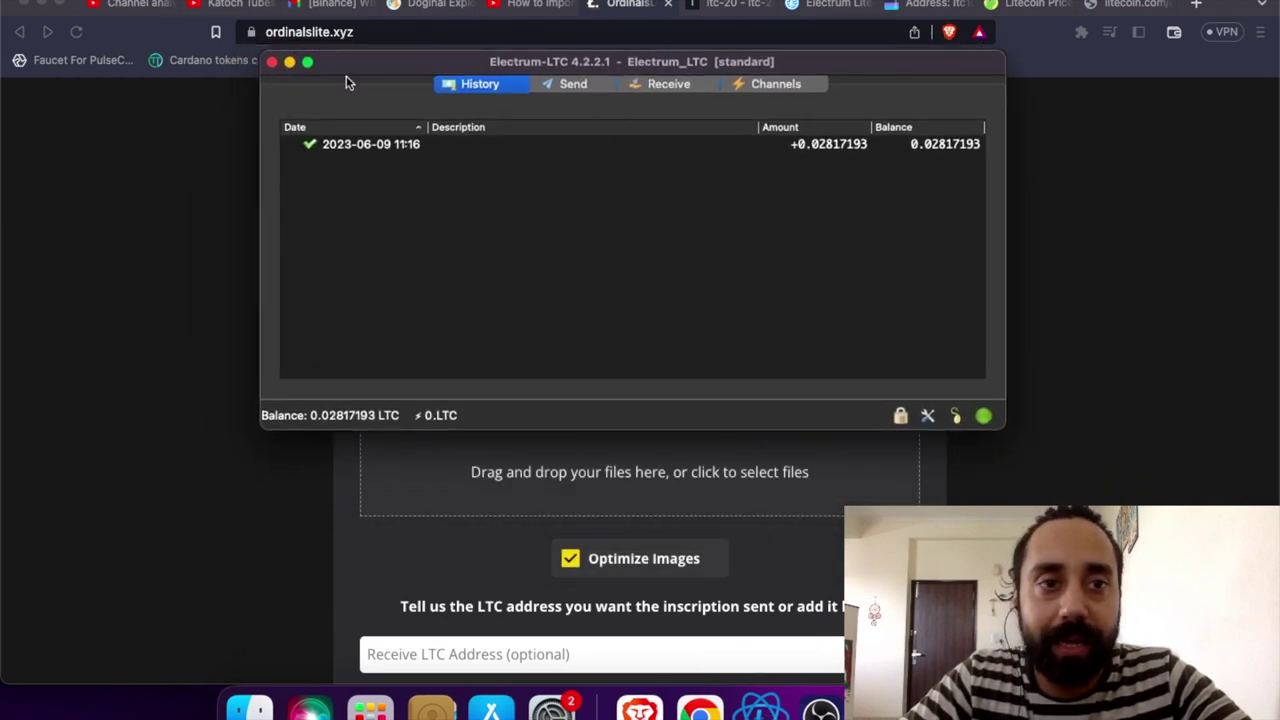
pyautogui.click(42, 5)
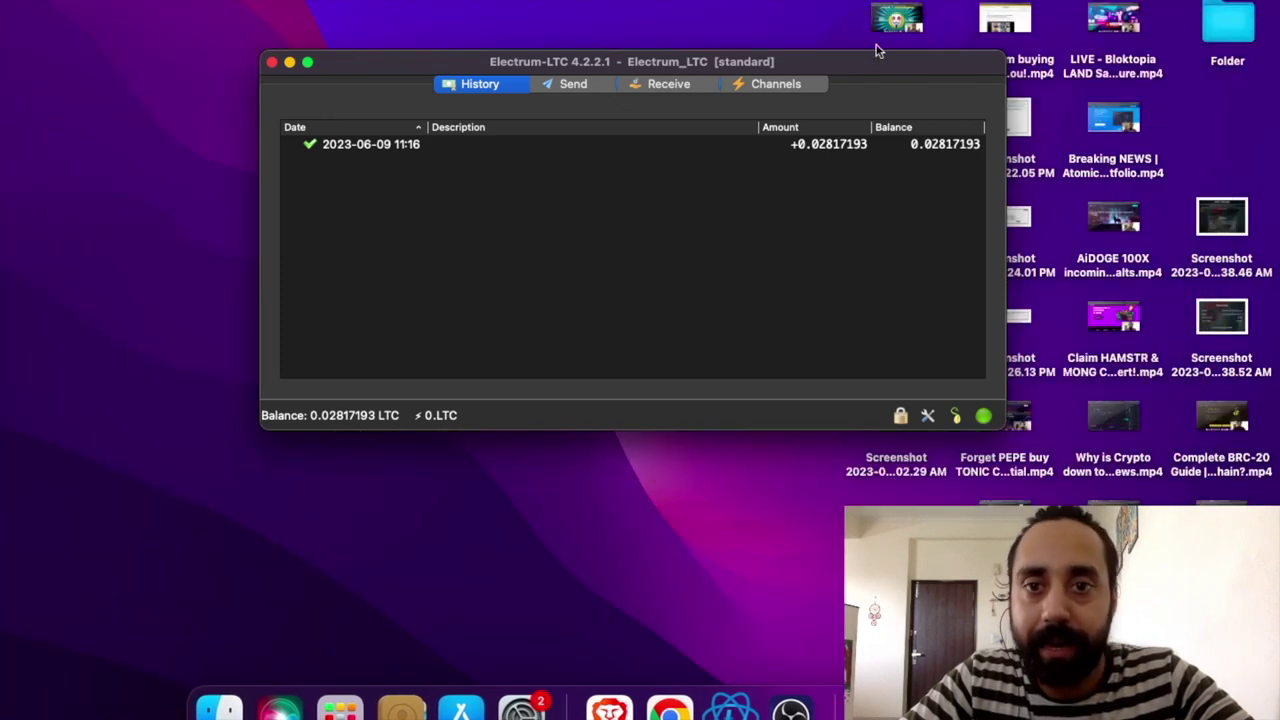
pyautogui.moveTo(881, 63); pyautogui.dragTo(855, 70)
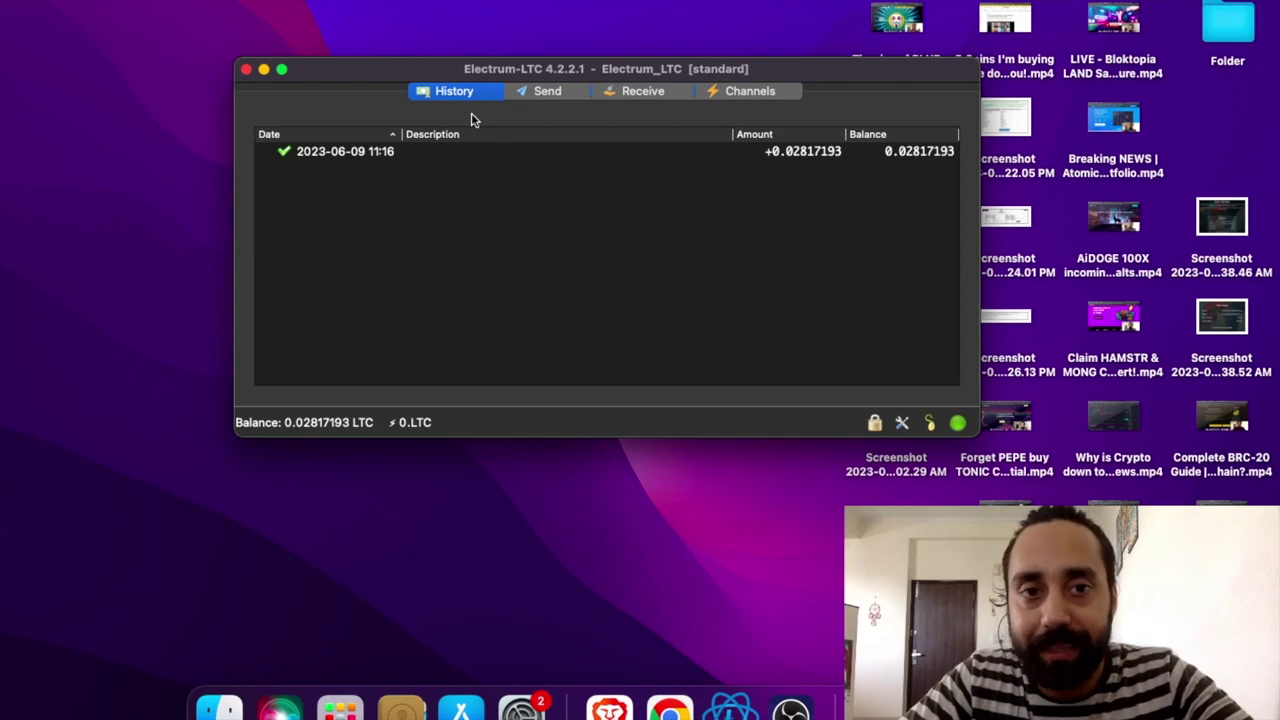
# View the wallet's Send form and its Receive page with the Litecoin deposit address.
pyautogui.click(553, 95)
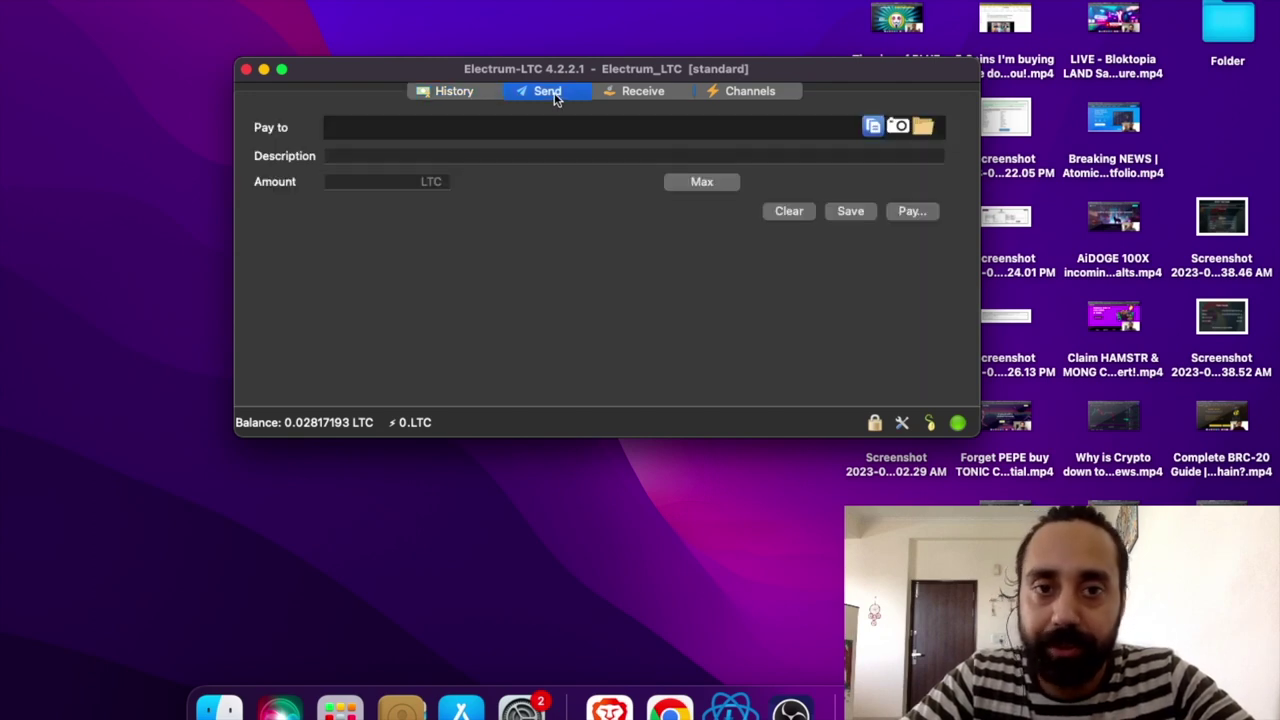
pyautogui.click(630, 96)
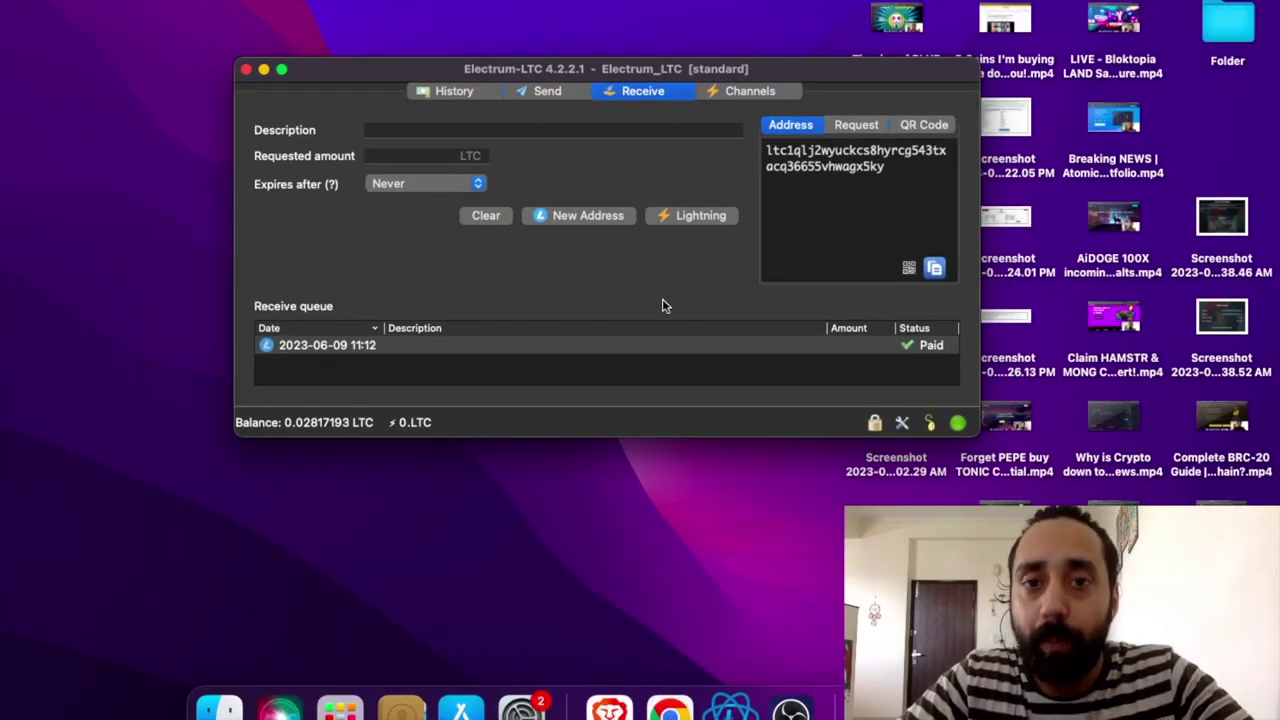
# Switch back to the Brave browser and open the ltc-20 token form on OrdinalsLite.
pyautogui.click(612, 710)
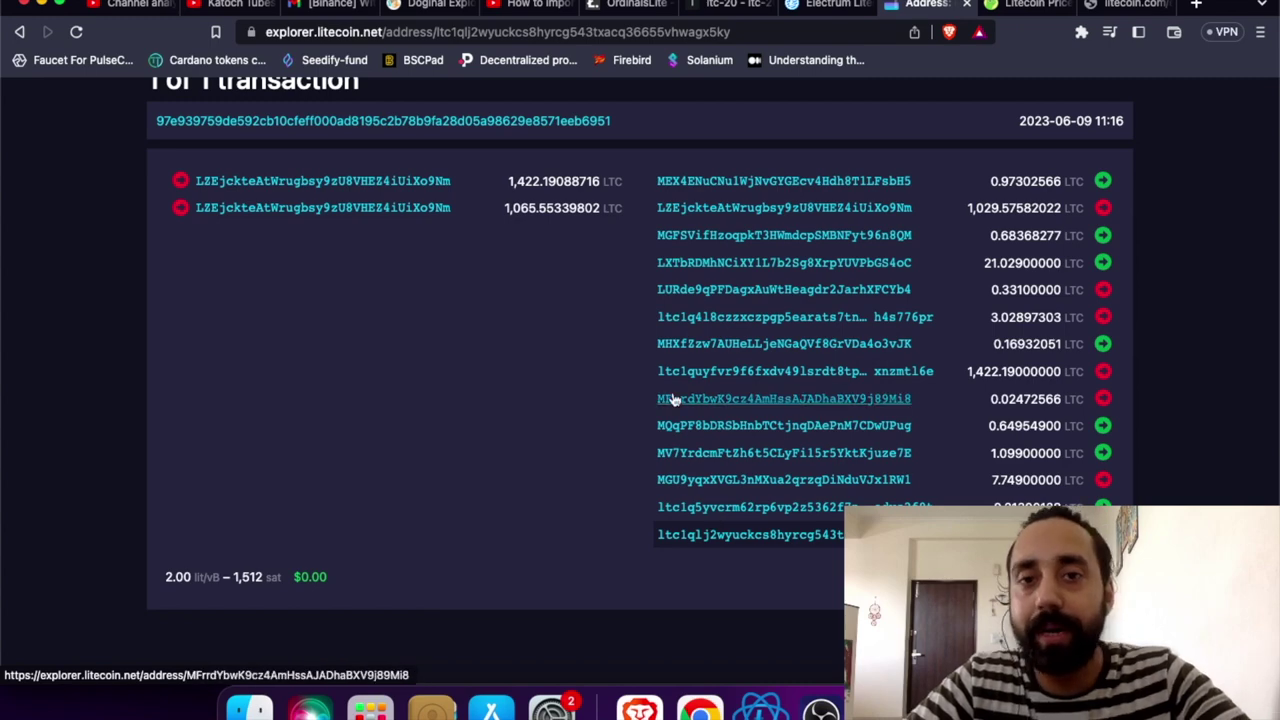
pyautogui.click(628, 5)
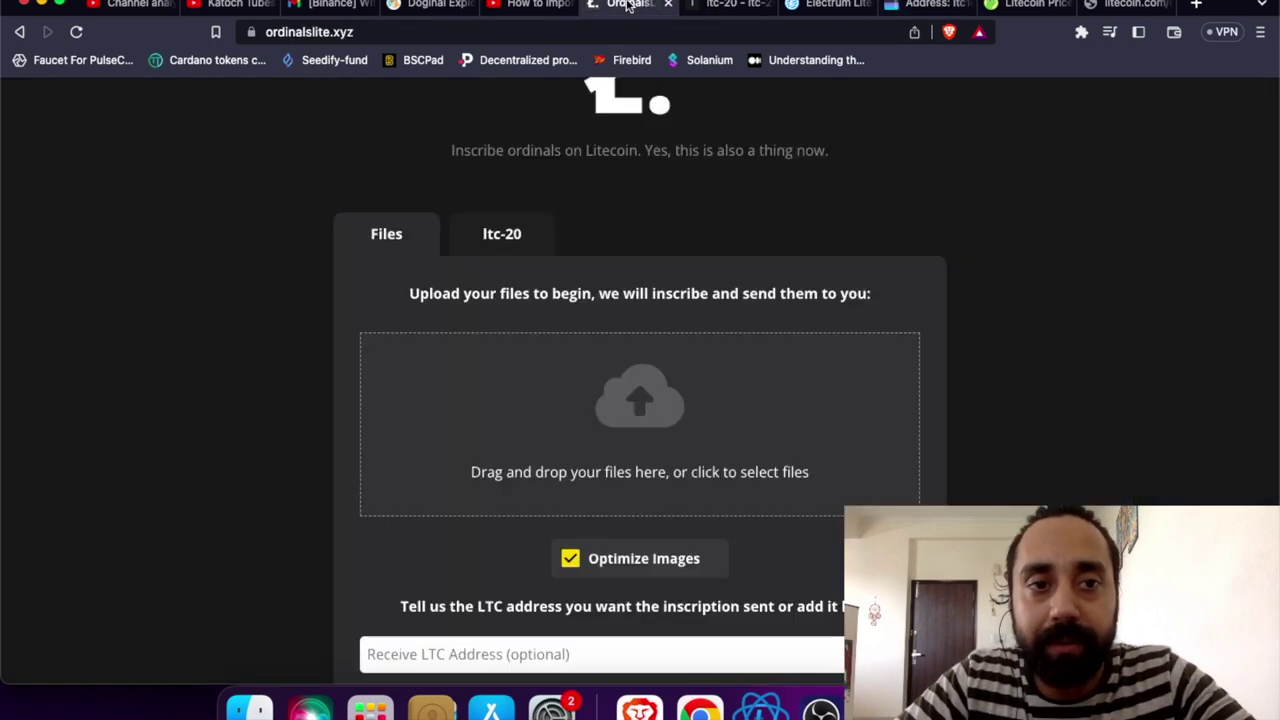
pyautogui.scroll(-3, 488, 172)
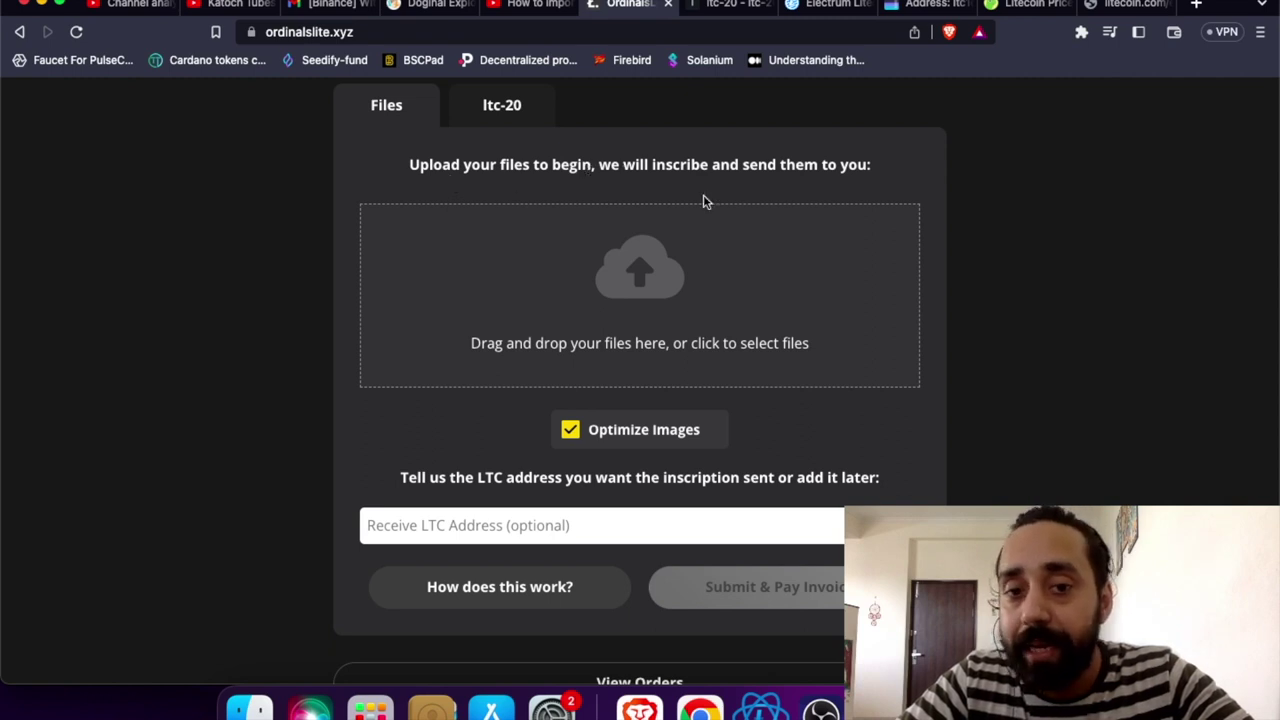
pyautogui.scroll(2, 731, 323)
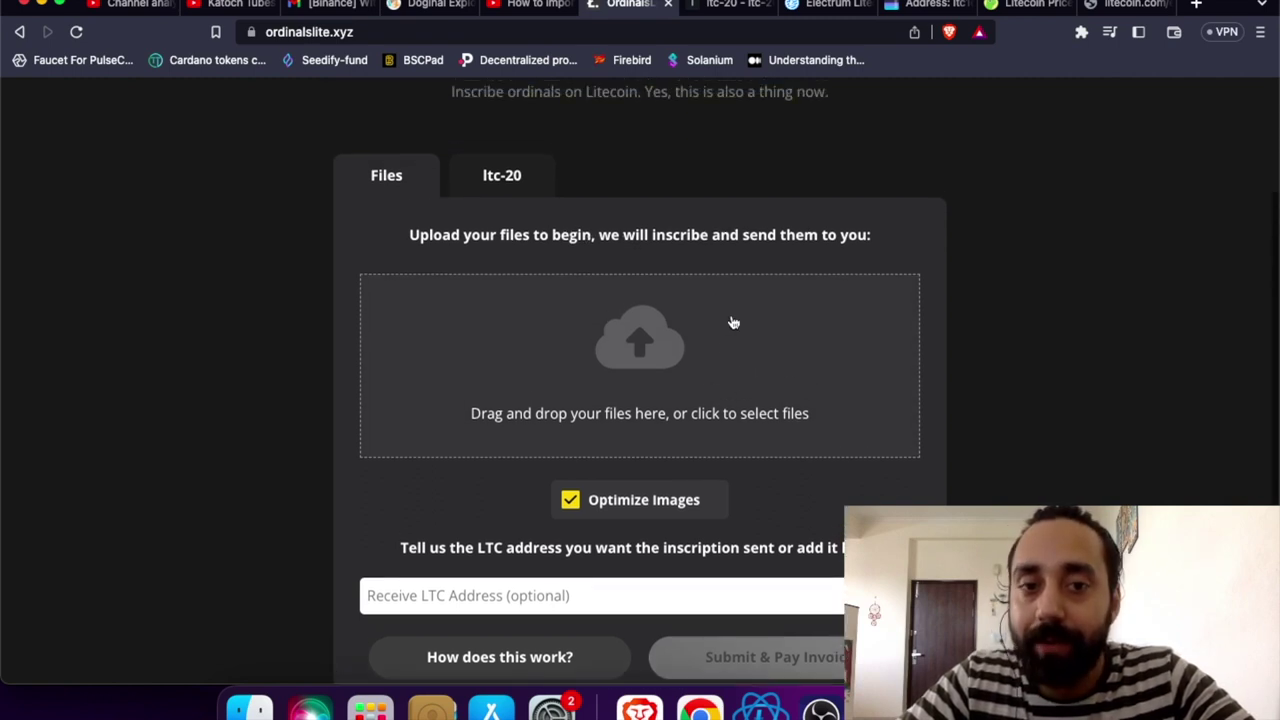
pyautogui.click(503, 180)
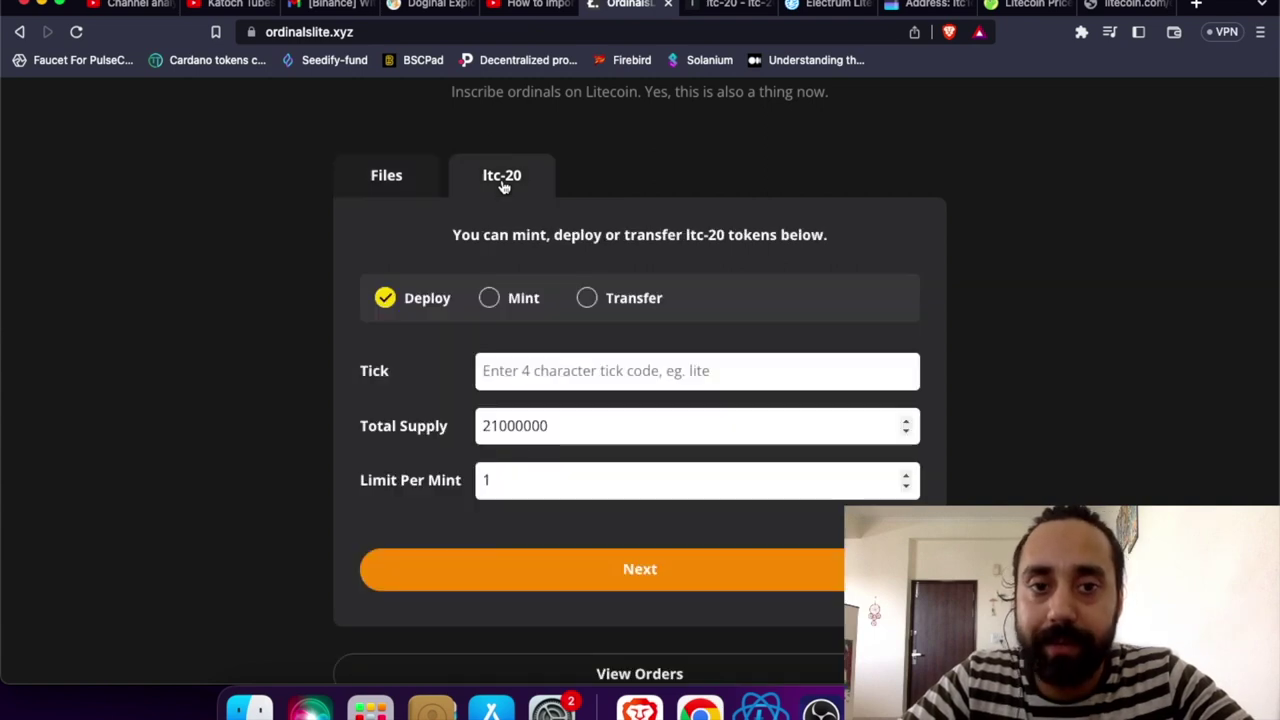
pyautogui.scroll(-1, 597, 250)
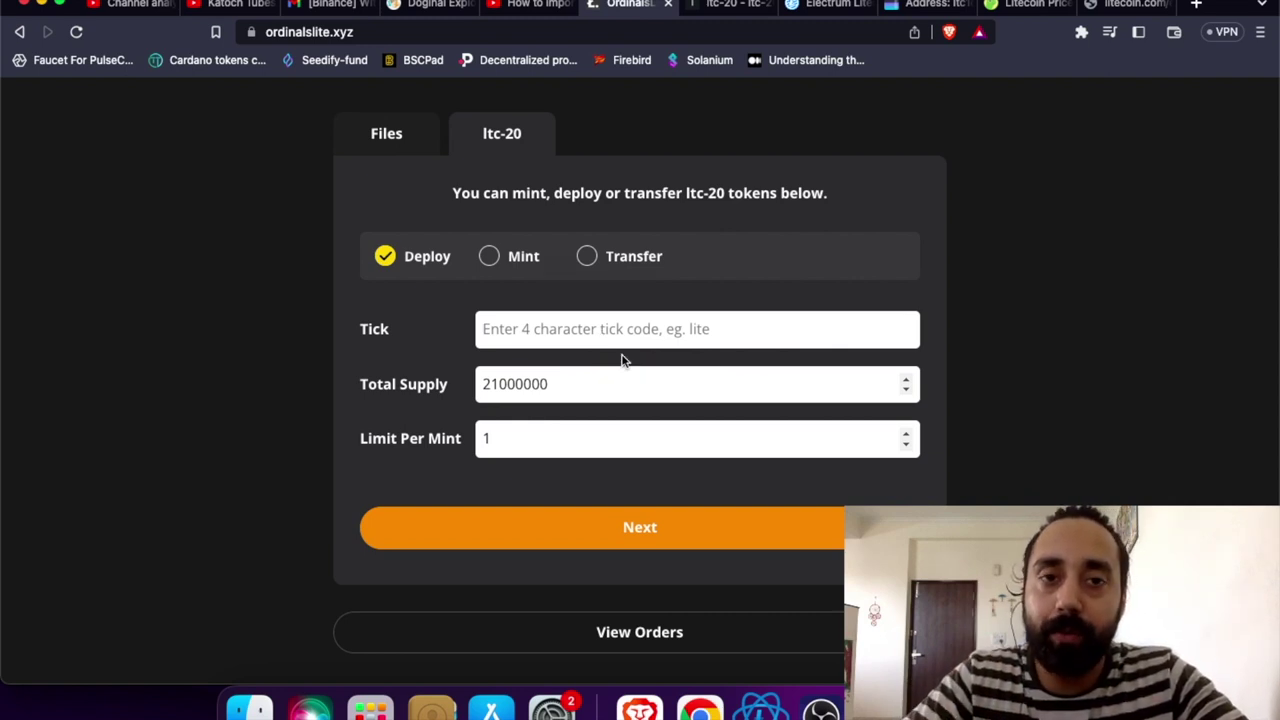
# Look over the token table on drc-20.org and the ltc-20 experiment documentation, and return to the OrdinalsLite form.
pyautogui.click(432, 5)
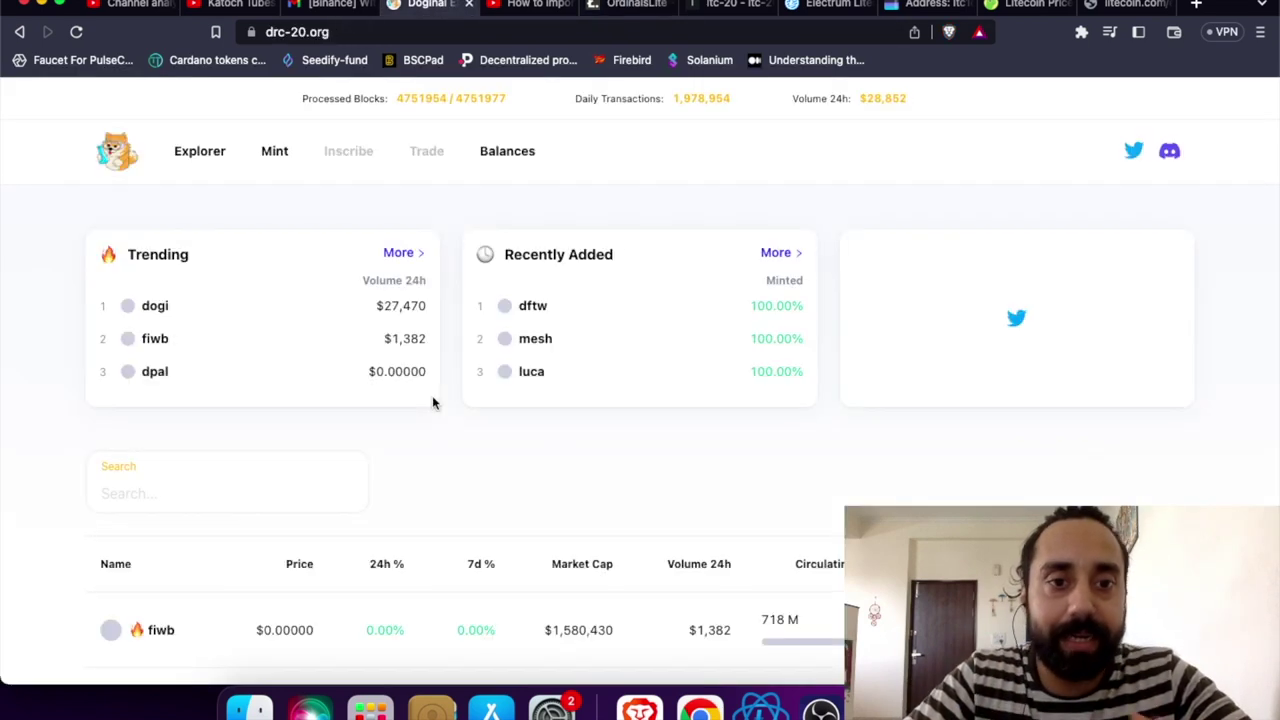
pyautogui.scroll(-5, 372, 389)
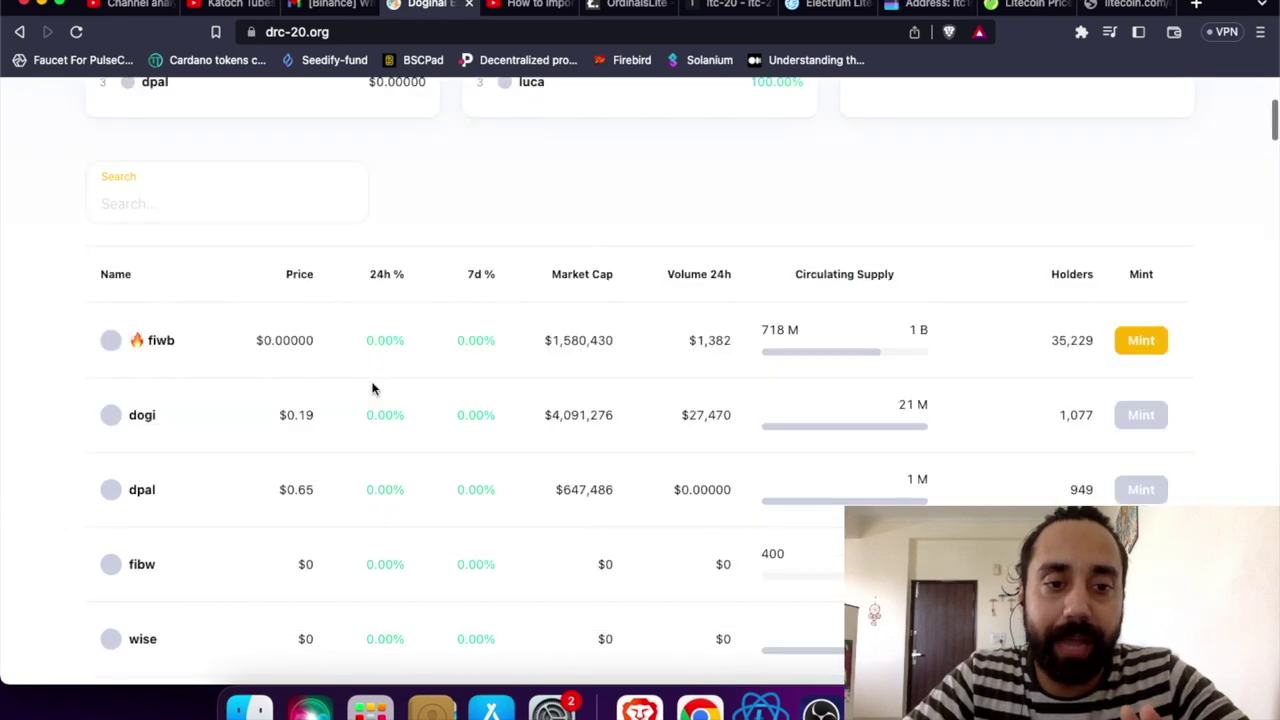
pyautogui.scroll(-2, 552, 444)
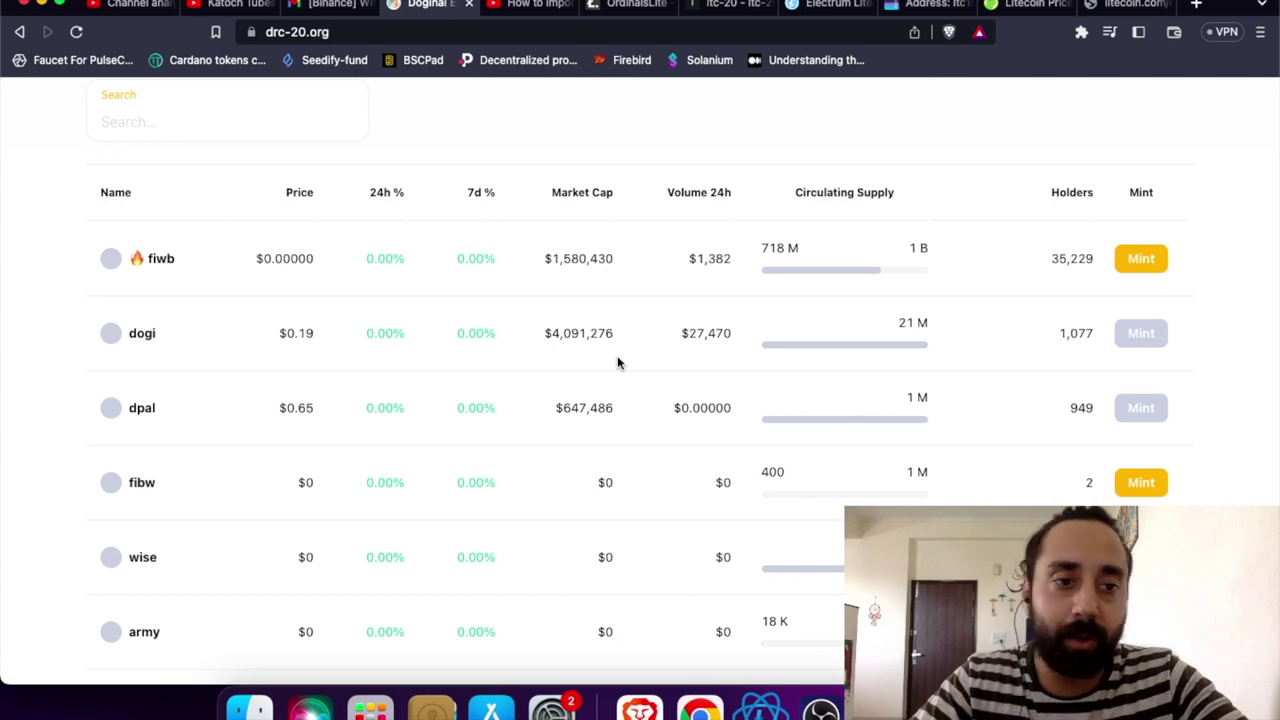
pyautogui.scroll(5, 617, 362)
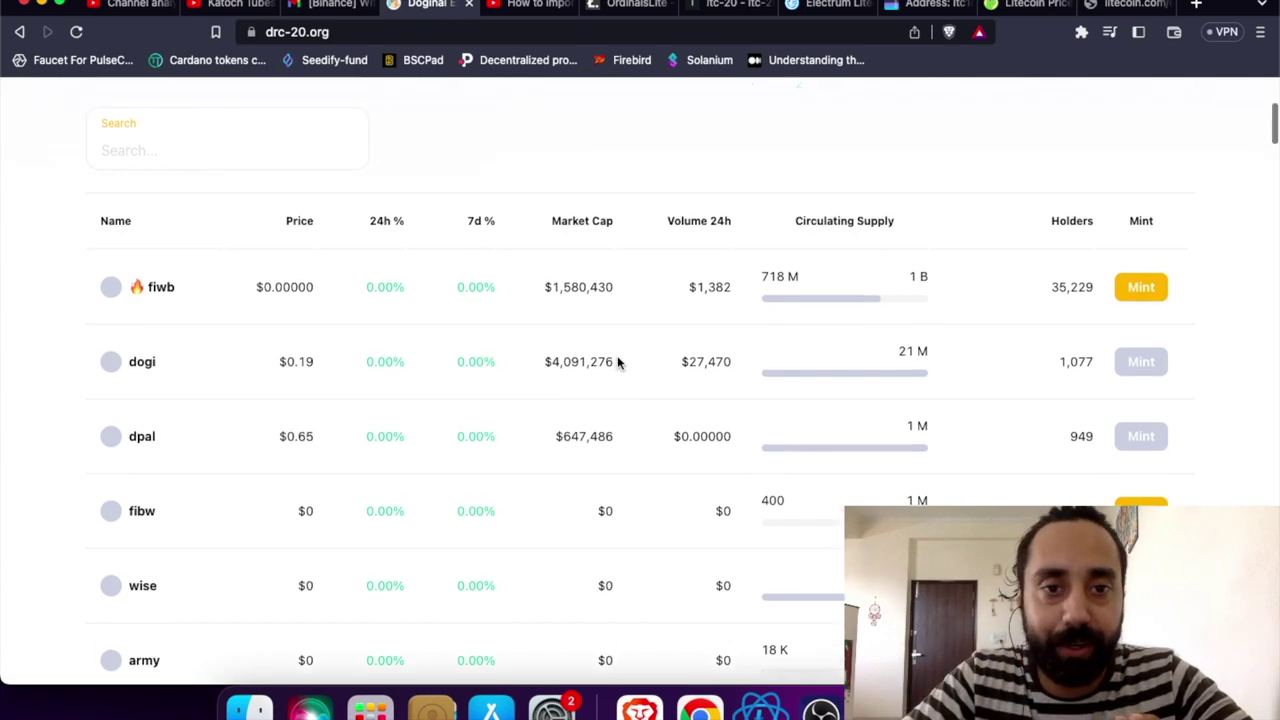
pyautogui.click(720, 12)
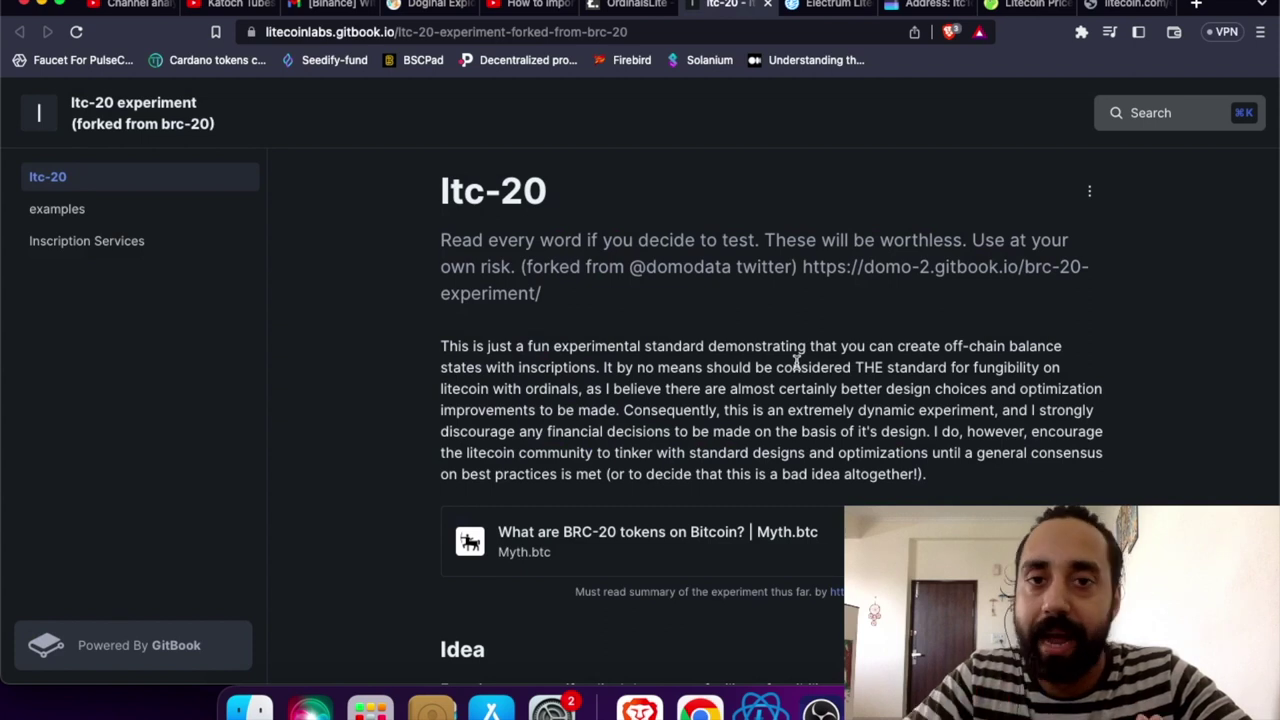
pyautogui.hotkey('ctrl', 'shift', 'Tab')
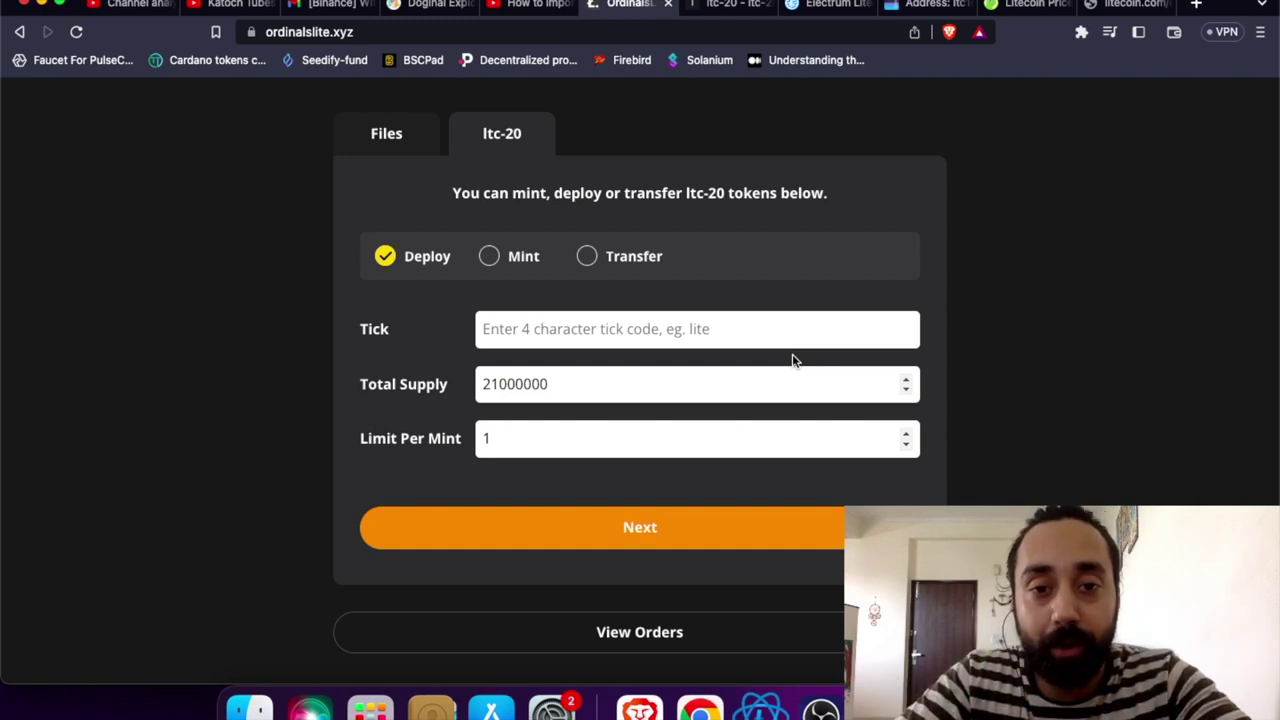
# Enter KAT as the tick of the token to deploy and clear the default total supply.
pyautogui.click(736, 331)
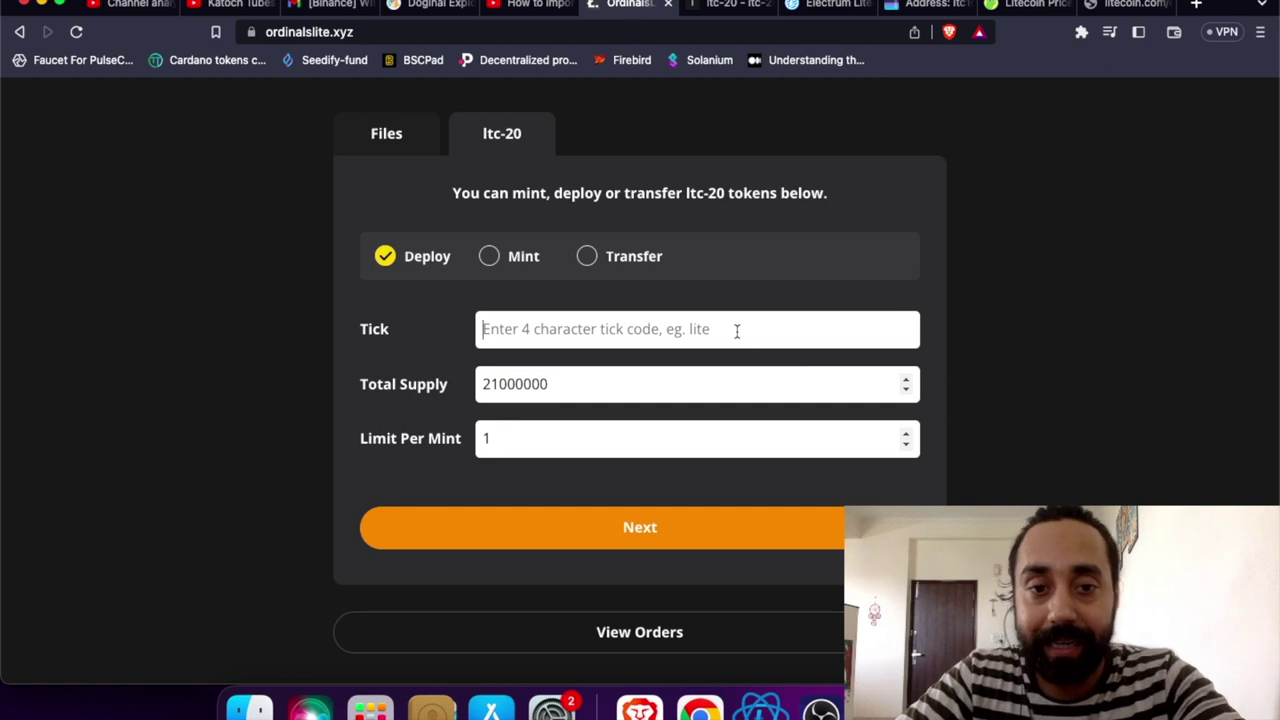
pyautogui.write('KAT')
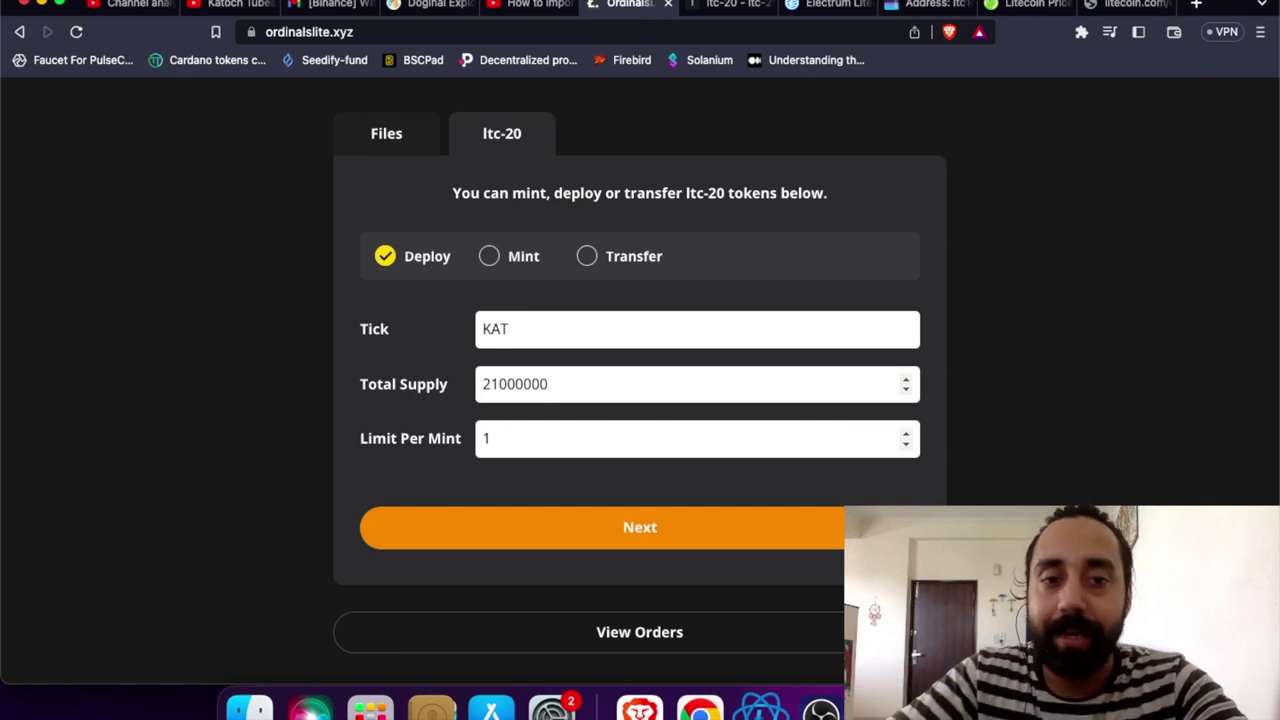
pyautogui.click(573, 381)
pyautogui.press('super+a')
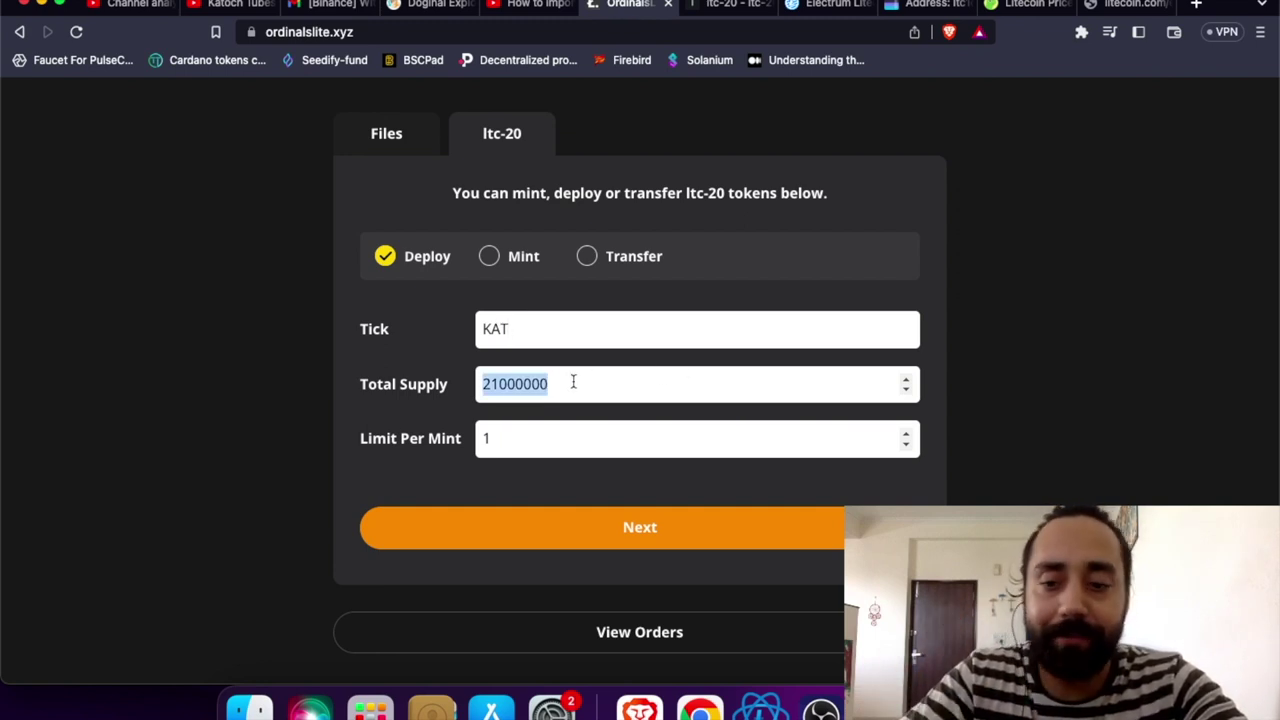
pyautogui.press('BackSpace')
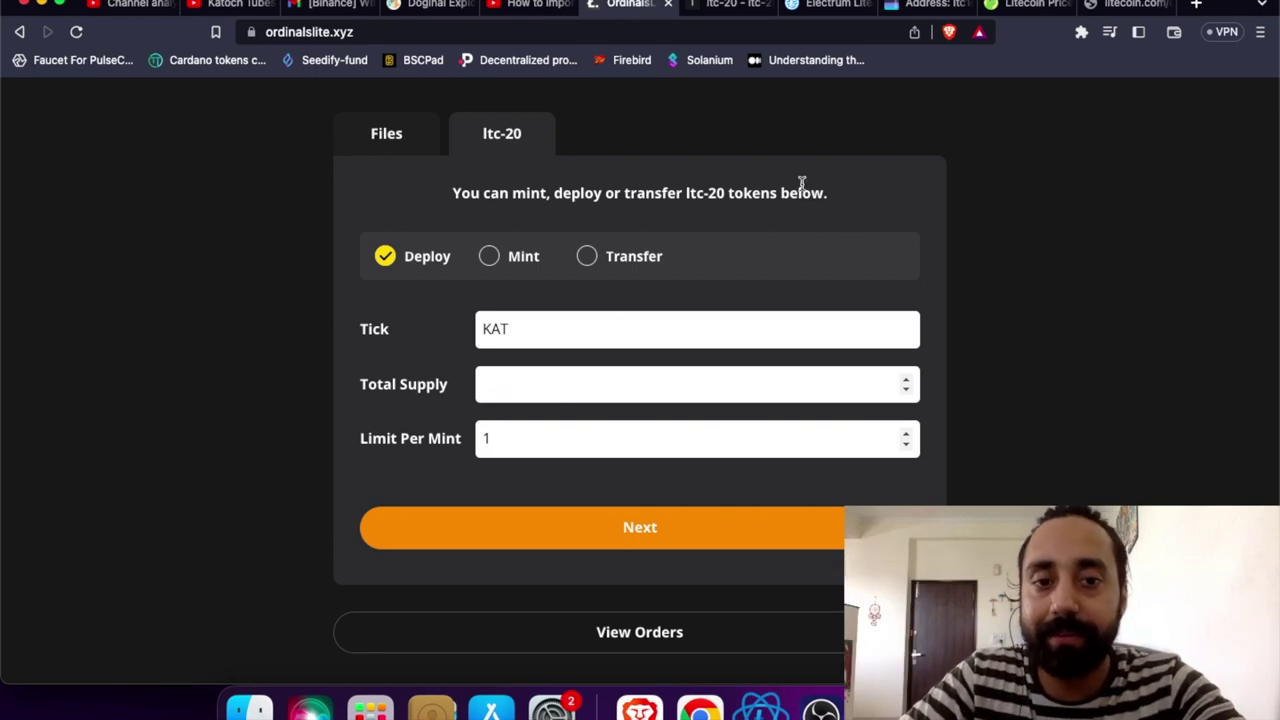
# Check Litecoin's supply figures on CoinGecko and return to the token deploy form.
pyautogui.click(1022, 6)
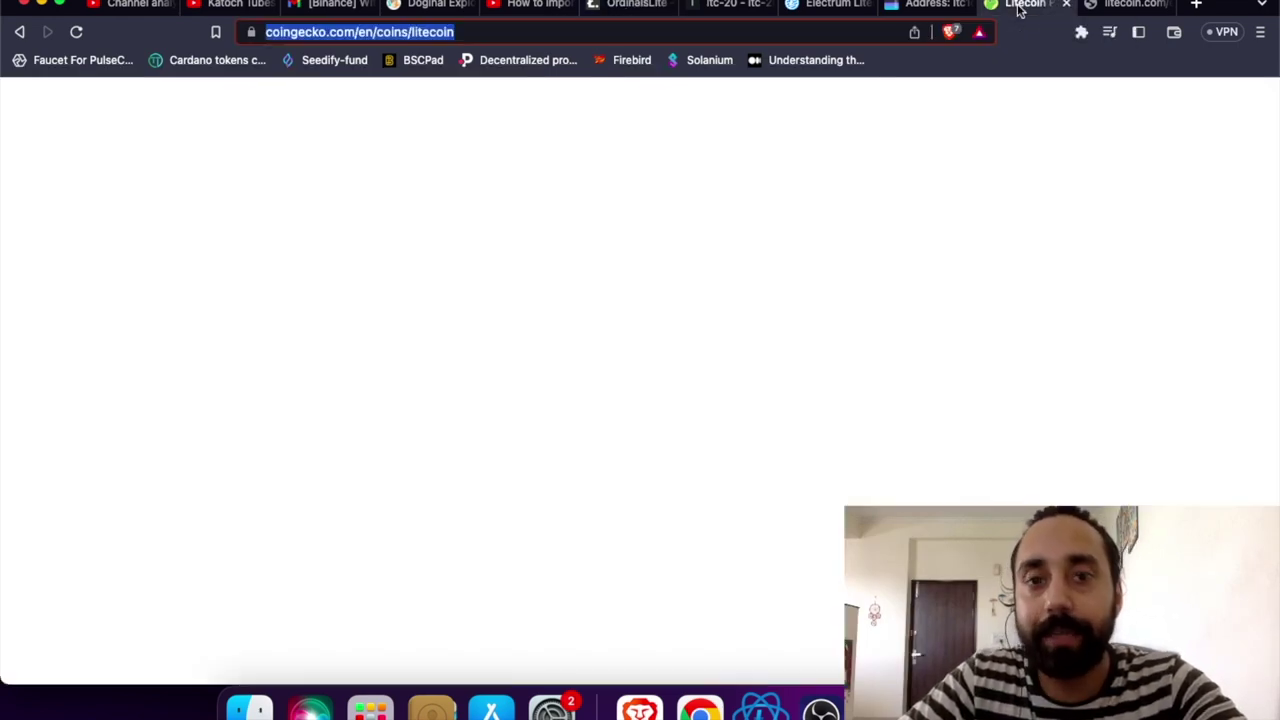
pyautogui.scroll(-5, 617, 386)
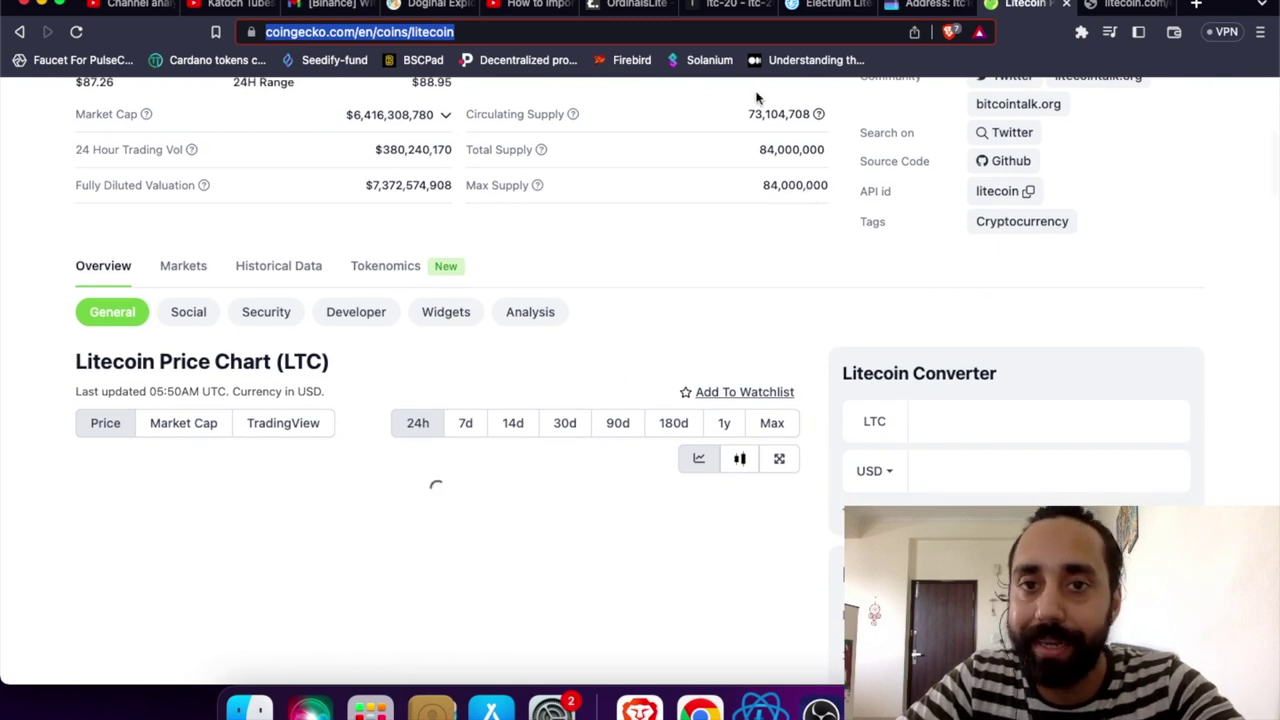
pyautogui.click(645, 8)
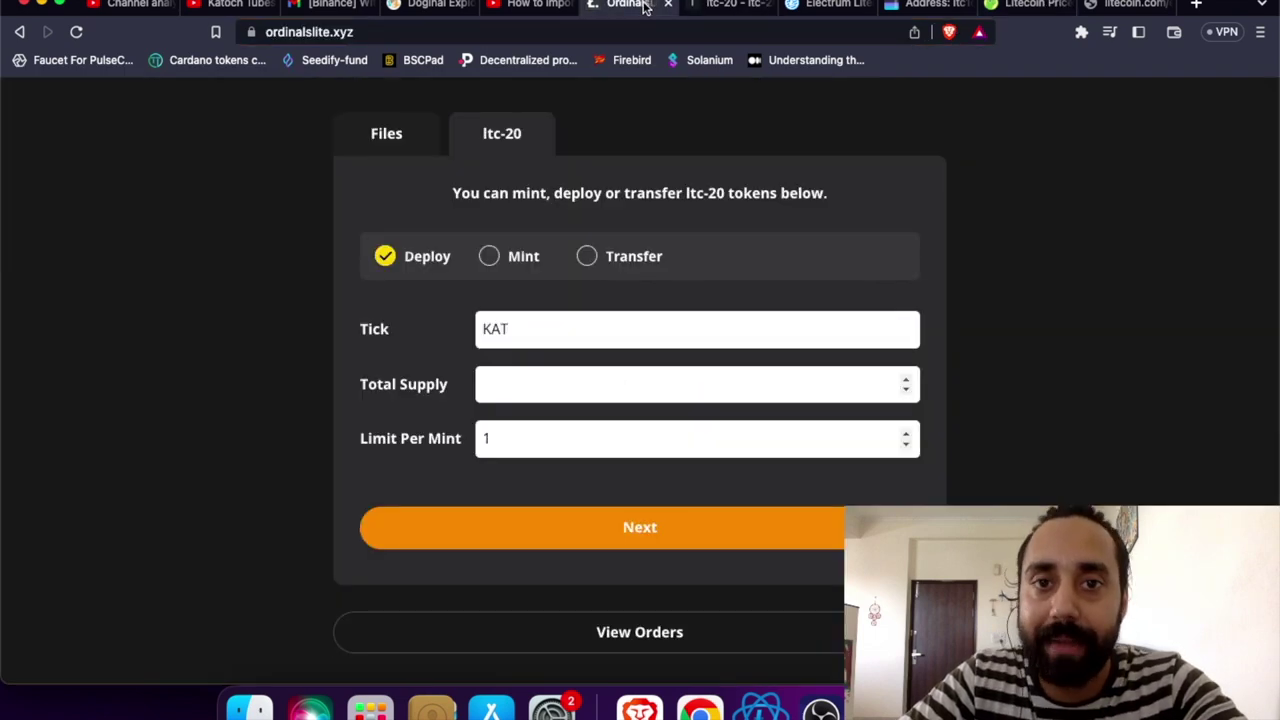
# Set the token's total supply to 84000000 and its limit per mint to 1000.
pyautogui.click(530, 387)
pyautogui.write('84000')
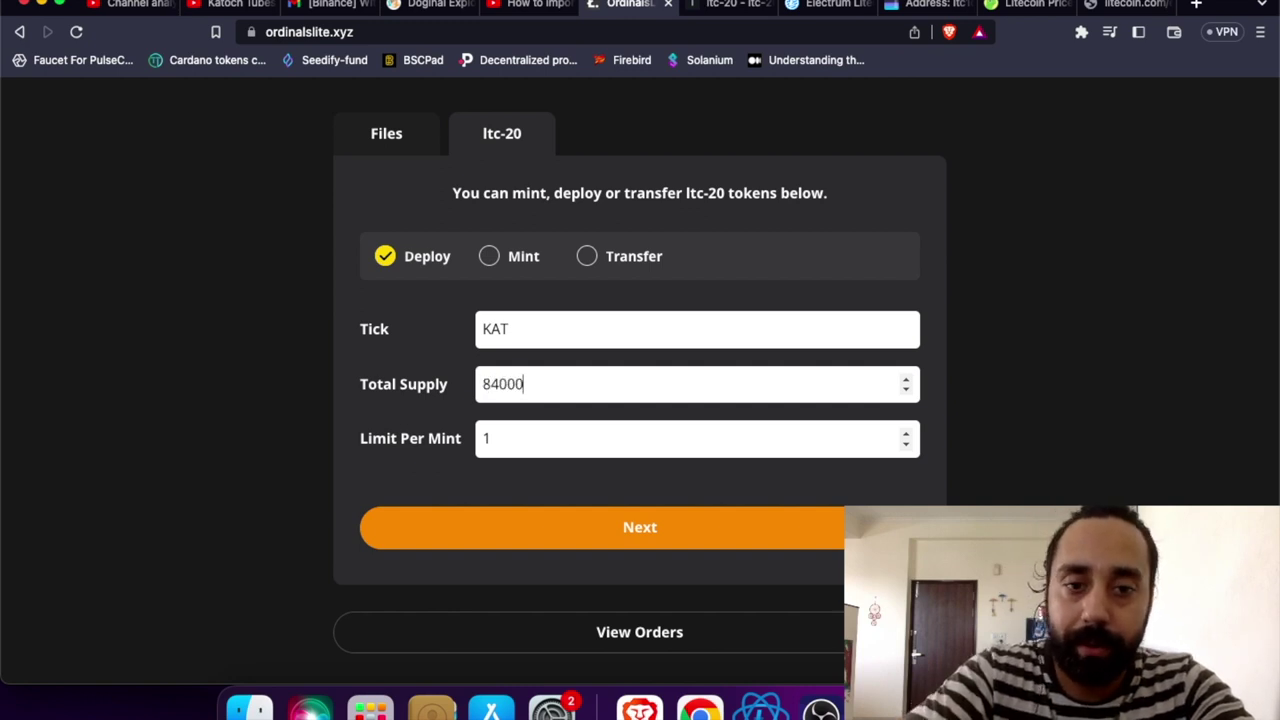
pyautogui.write('000')
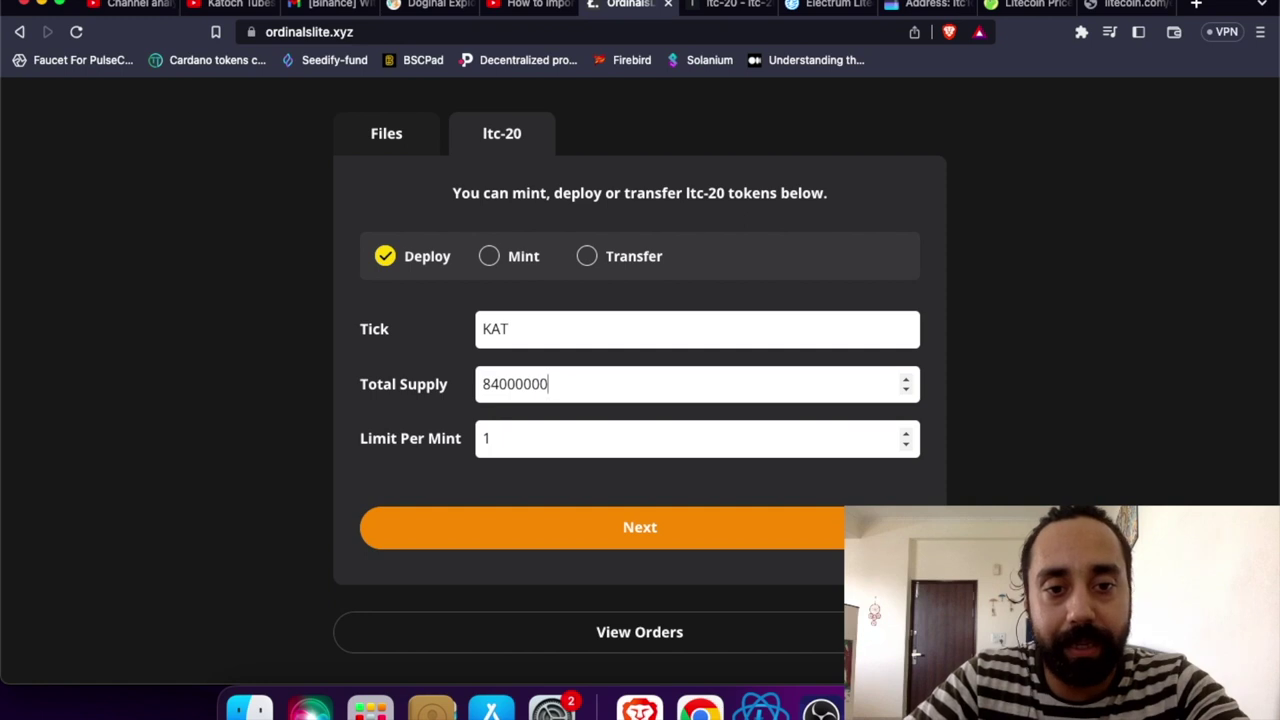
pyautogui.click(378, 456)
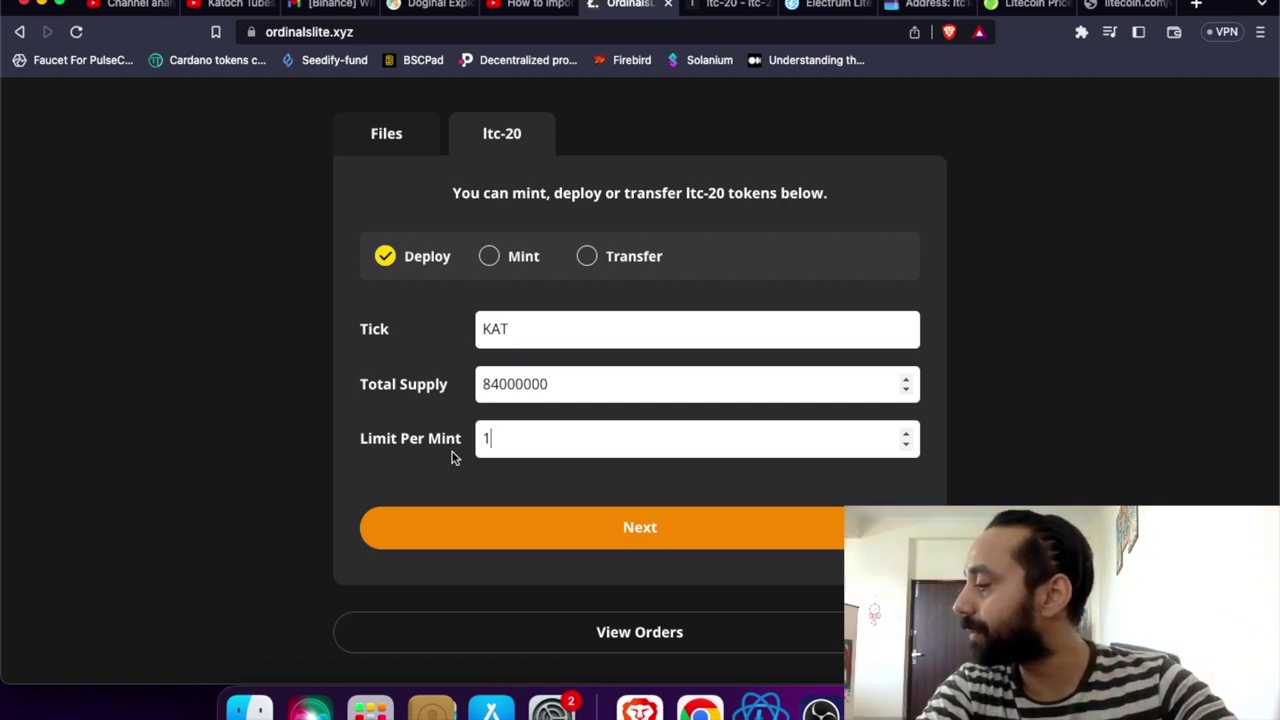
pyautogui.write('000')
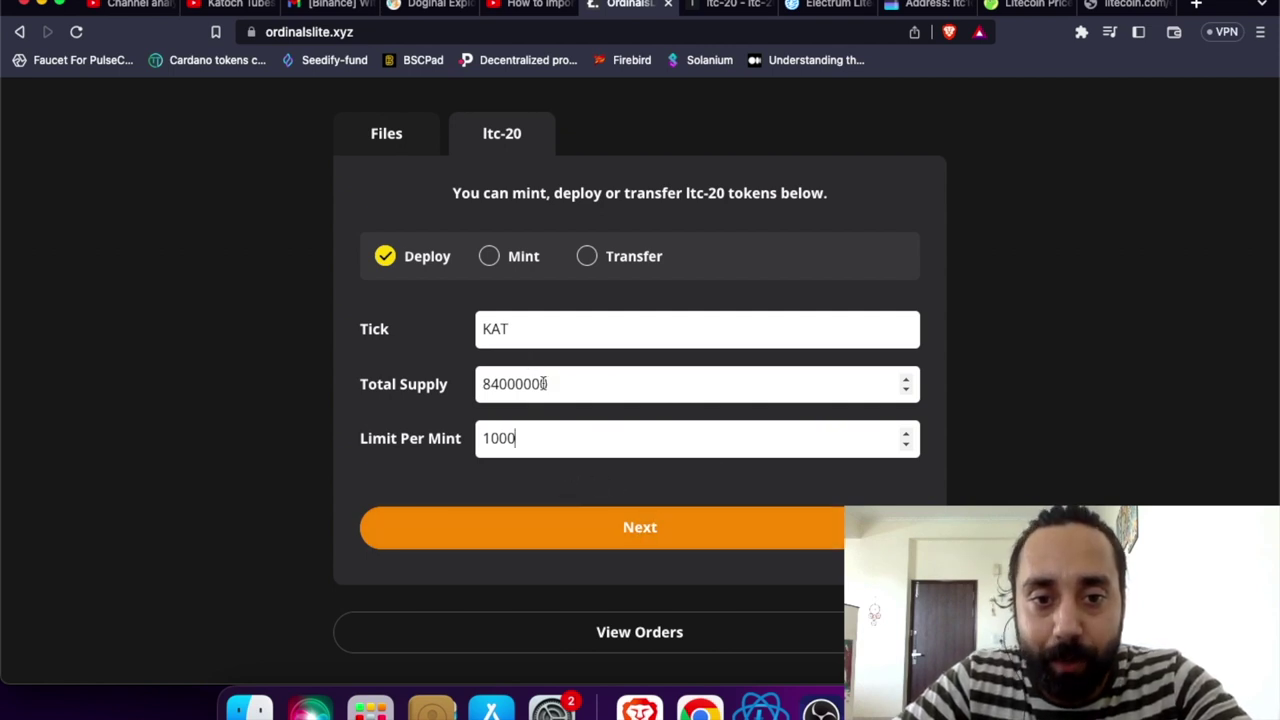
# Submit the KAT deploy details and accept the double-check page to reach the inscription order form.
pyautogui.moveTo(548, 384); pyautogui.dragTo(497, 384)
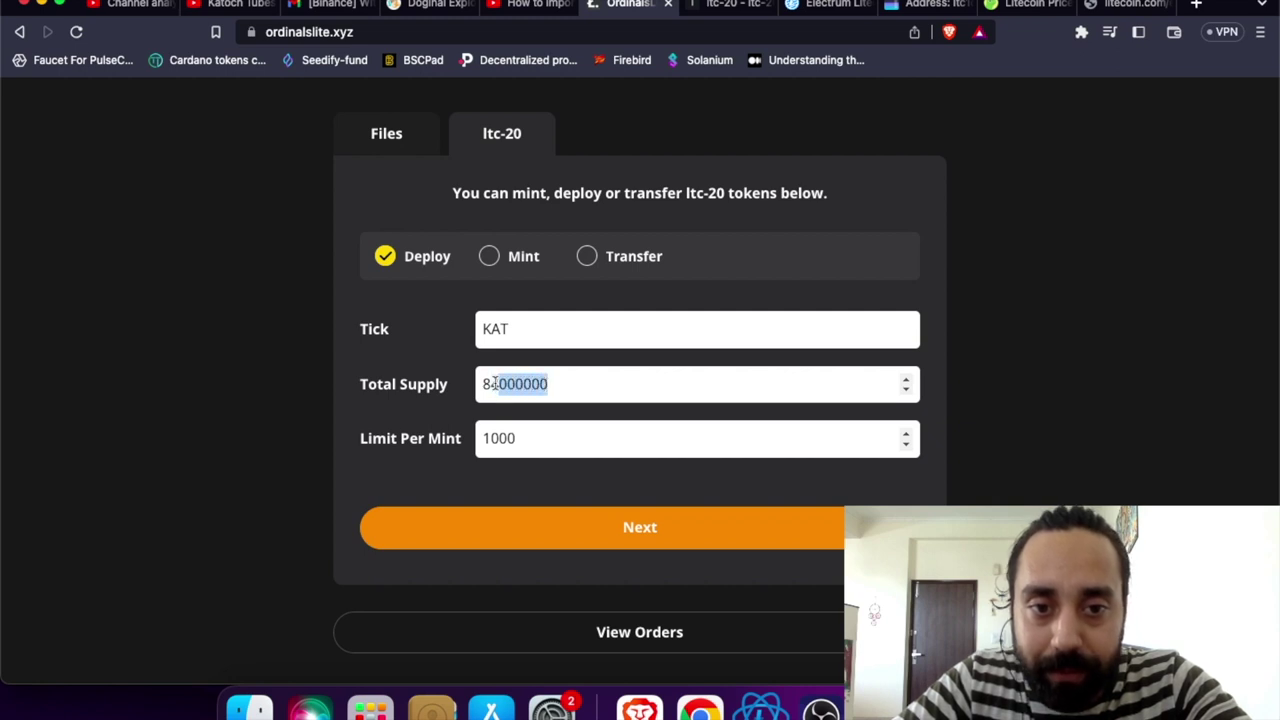
pyautogui.click(526, 437)
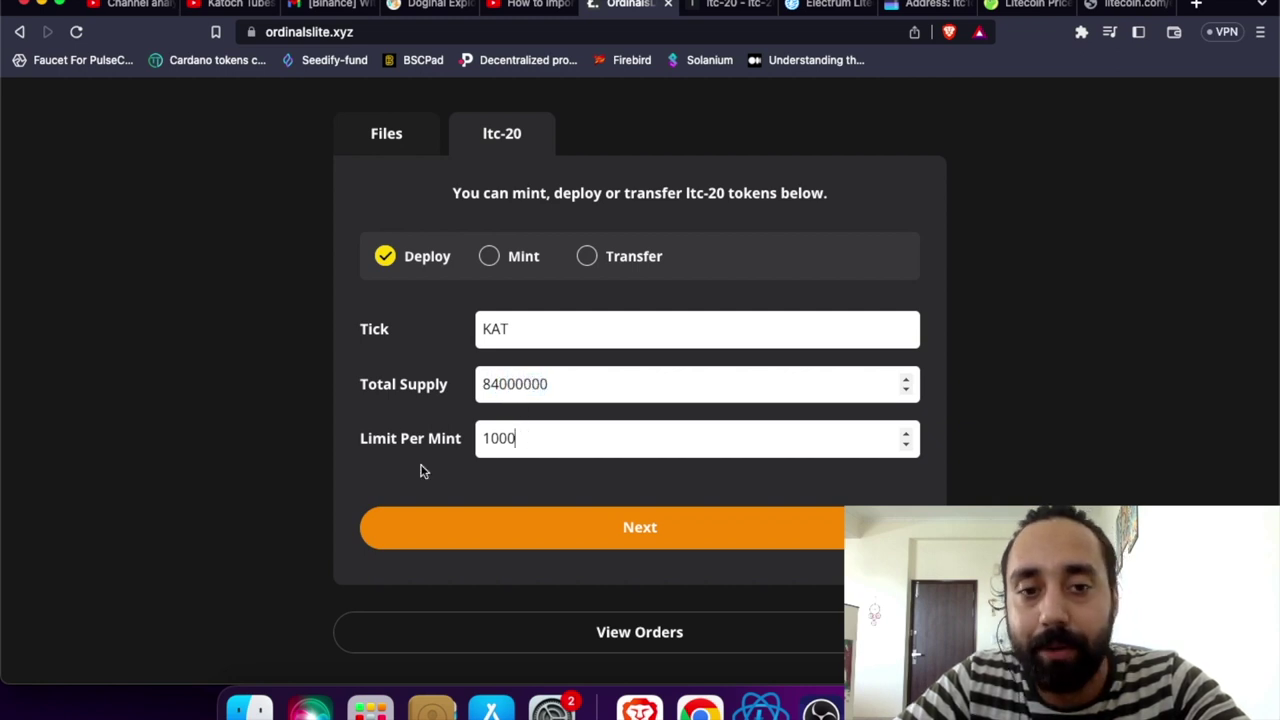
pyautogui.click(652, 530)
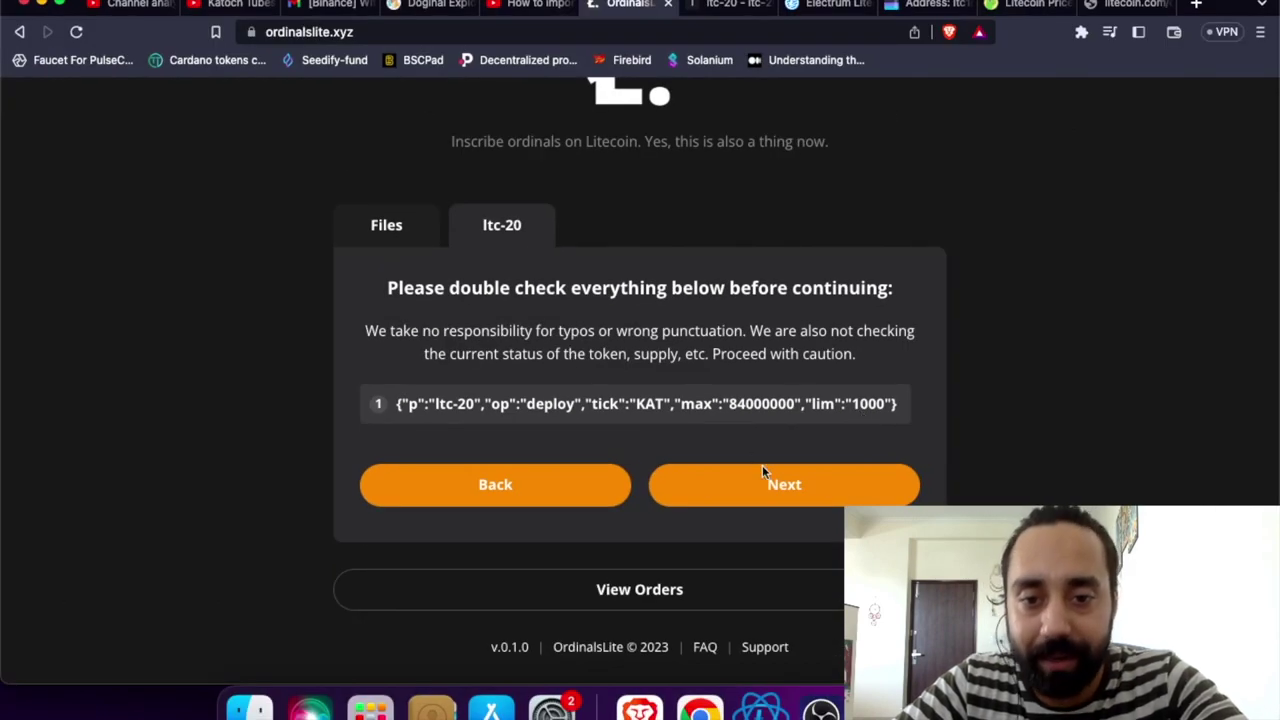
pyautogui.click(760, 484)
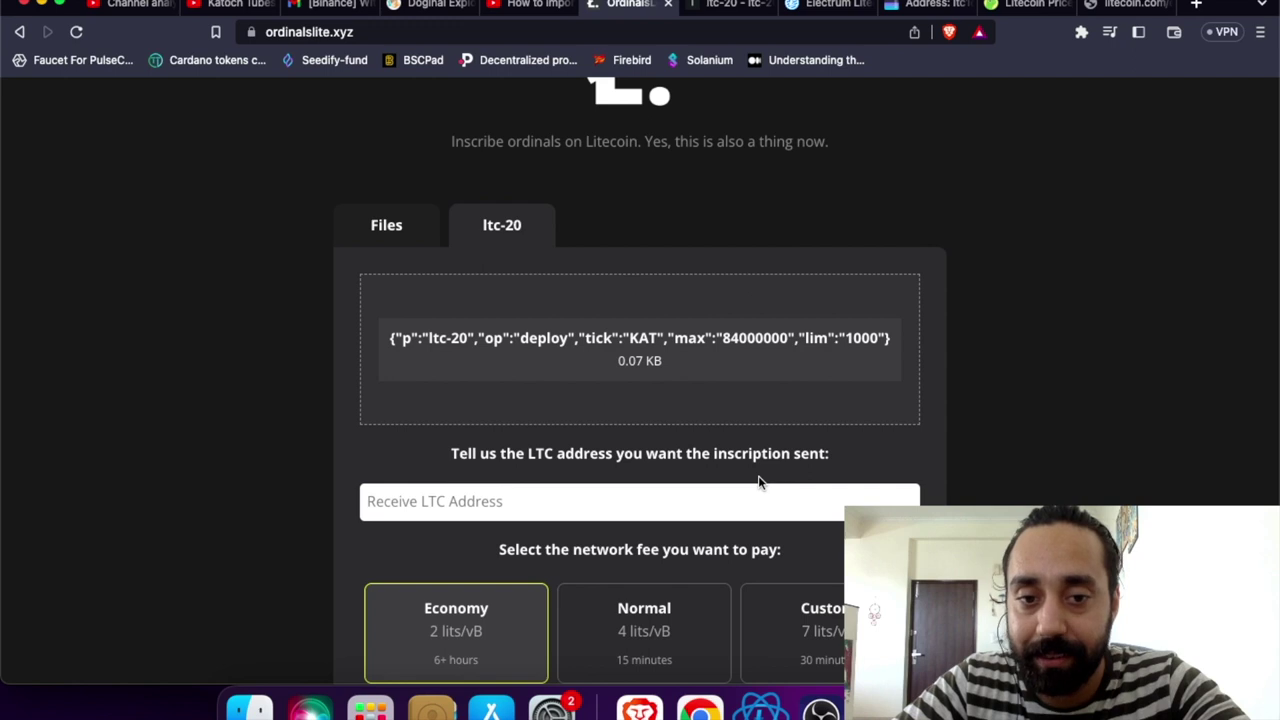
# Copy the receiving address from the Electrum-LTC wallet and paste it as the inscription's receive LTC address on OrdinalsLite.
pyautogui.scroll(-2, 760, 482)
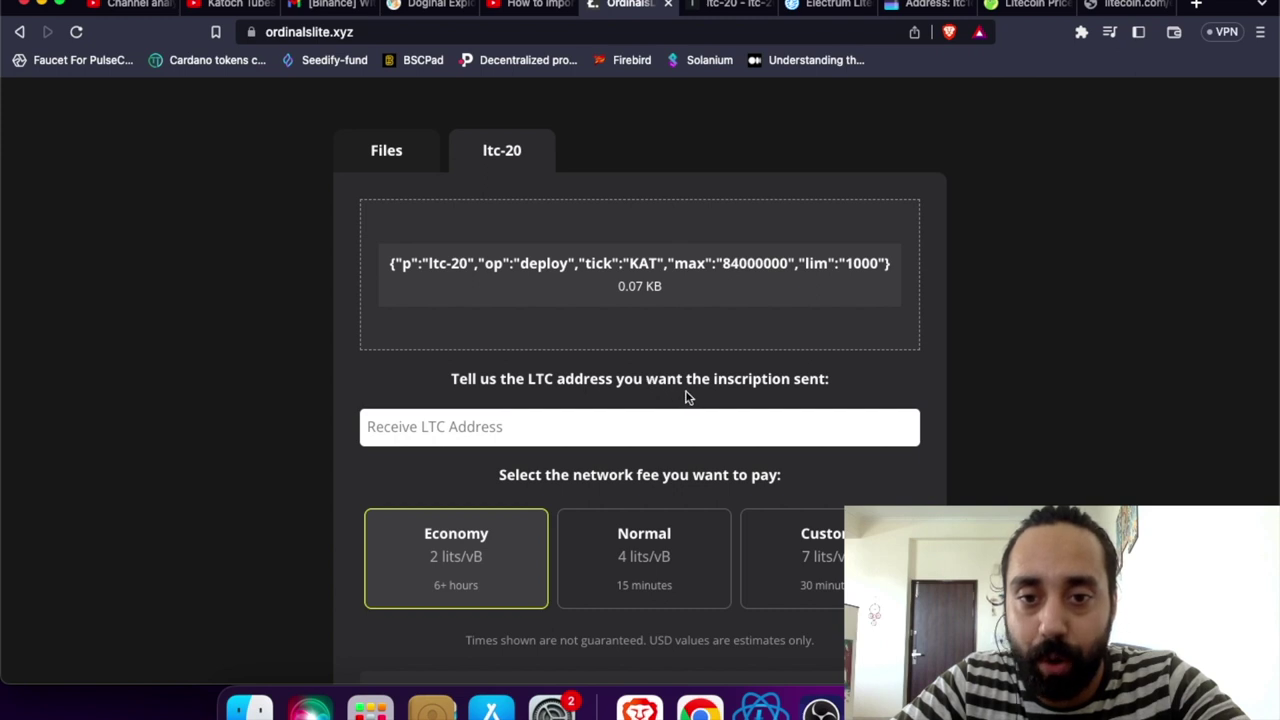
pyautogui.scroll(-1, 813, 389)
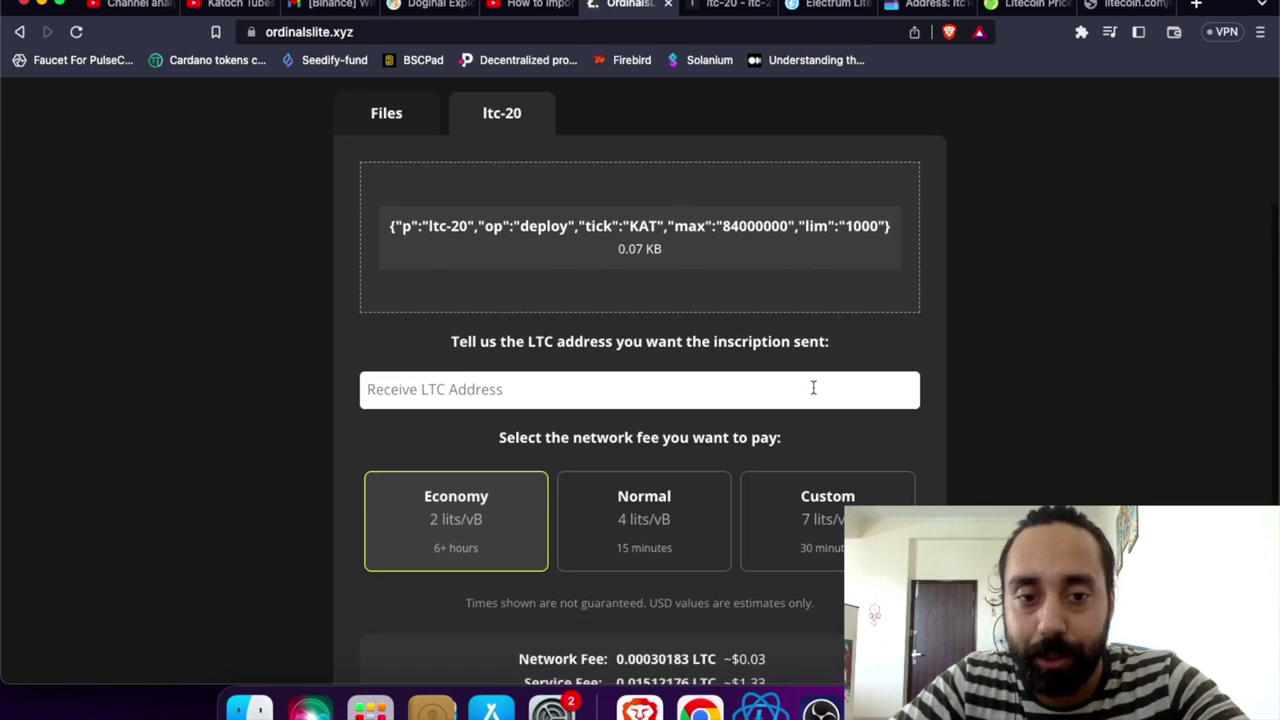
pyautogui.click(765, 710)
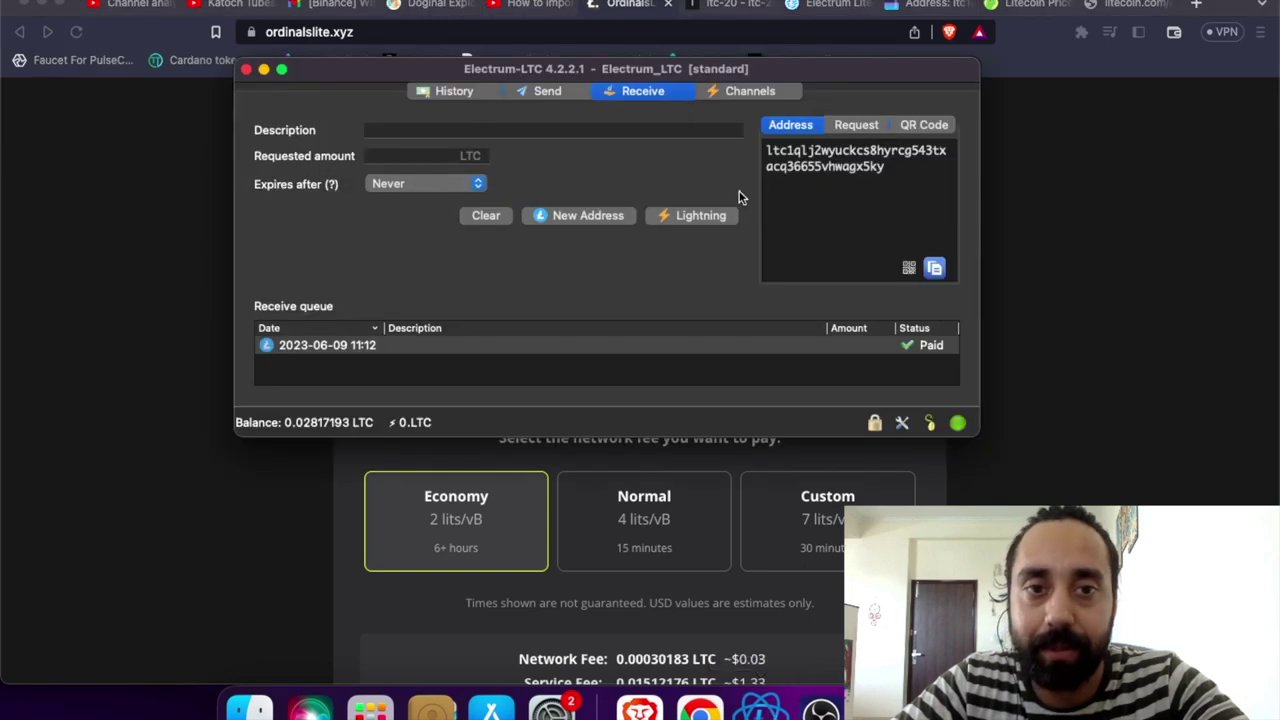
pyautogui.click(935, 268)
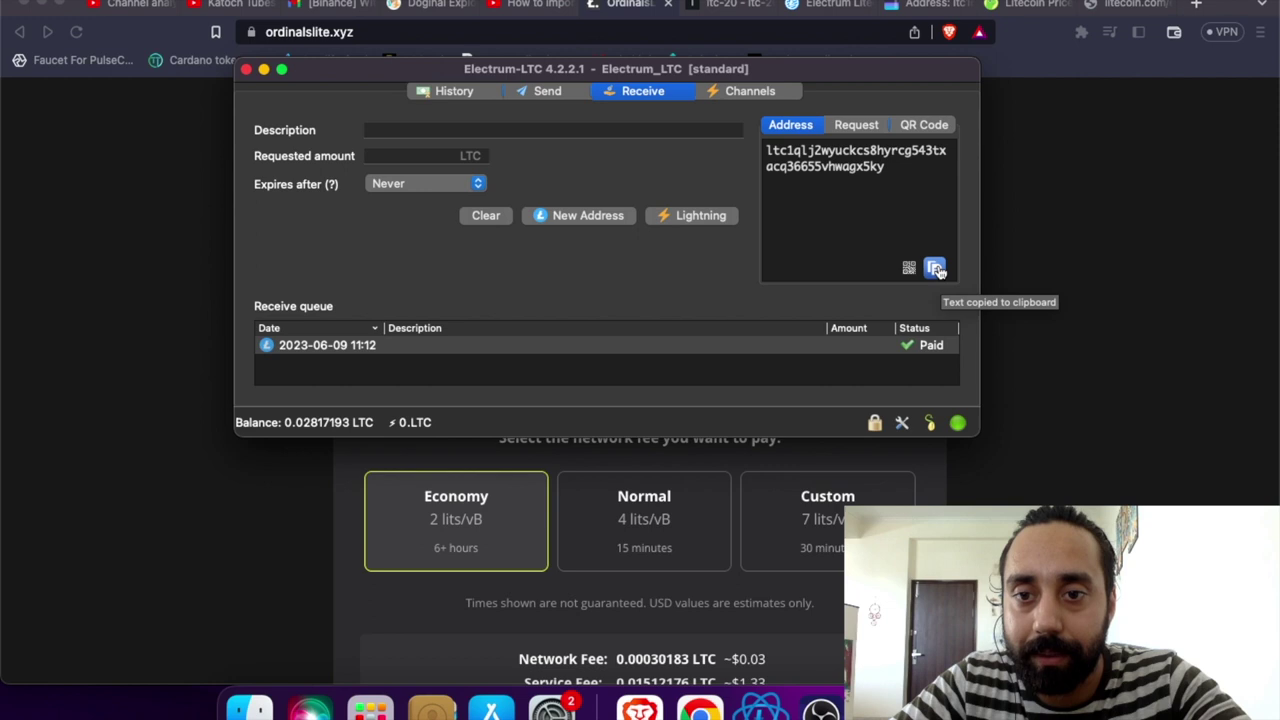
pyautogui.click(700, 460)
pyautogui.scroll(-1, 701, 462)
pyautogui.click(667, 378)
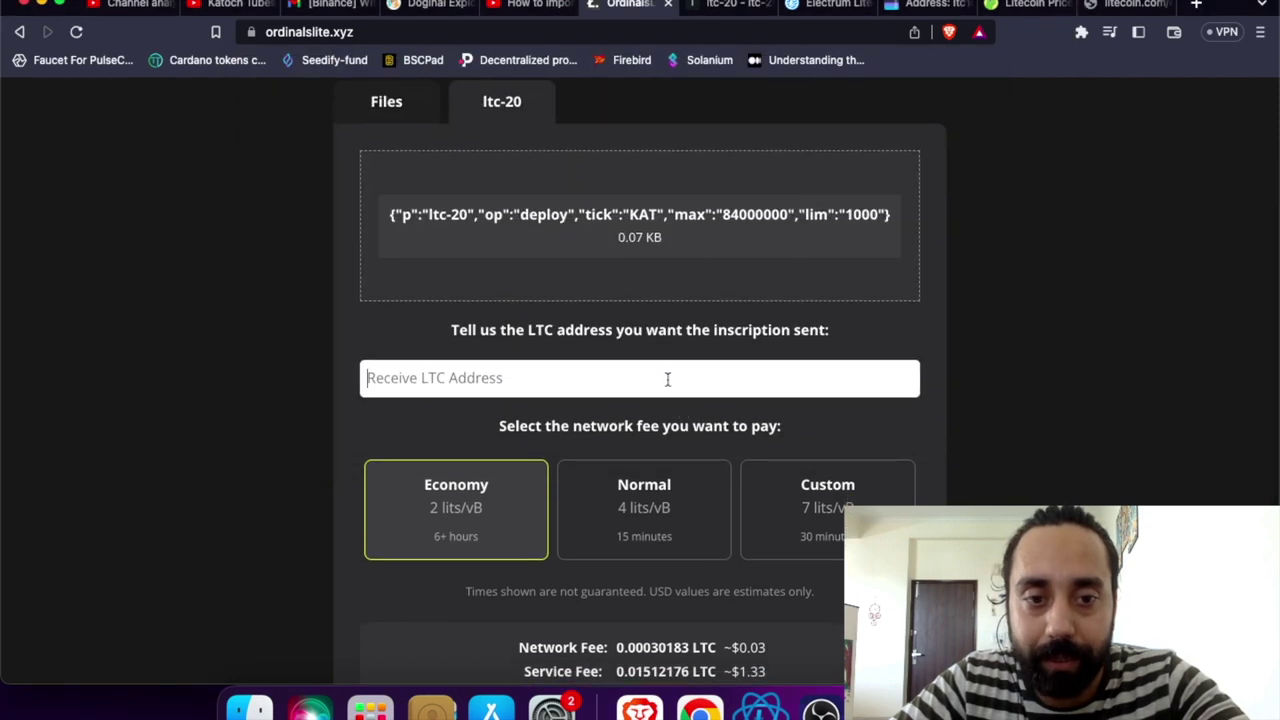
pyautogui.press('super+v')
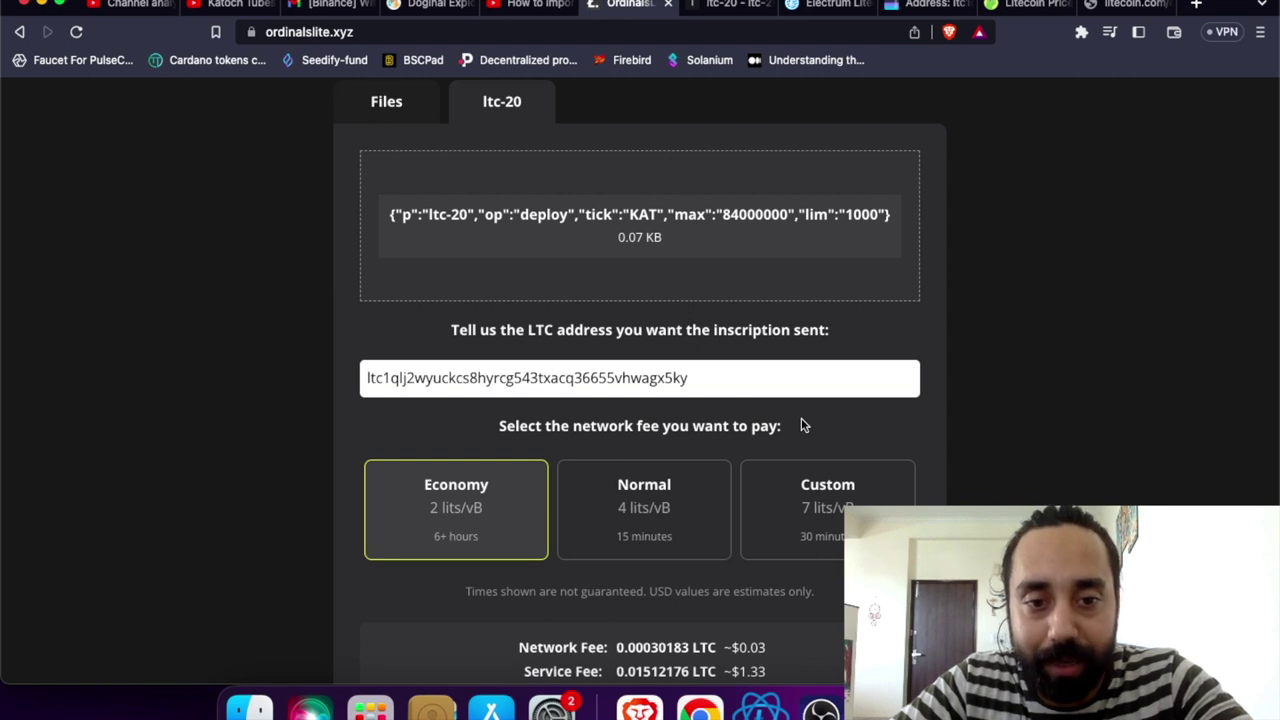
# Compare the costs of the Custom and Economy network fees, and select the Normal fee of 4 lits/vB.
pyautogui.scroll(-3, 800, 425)
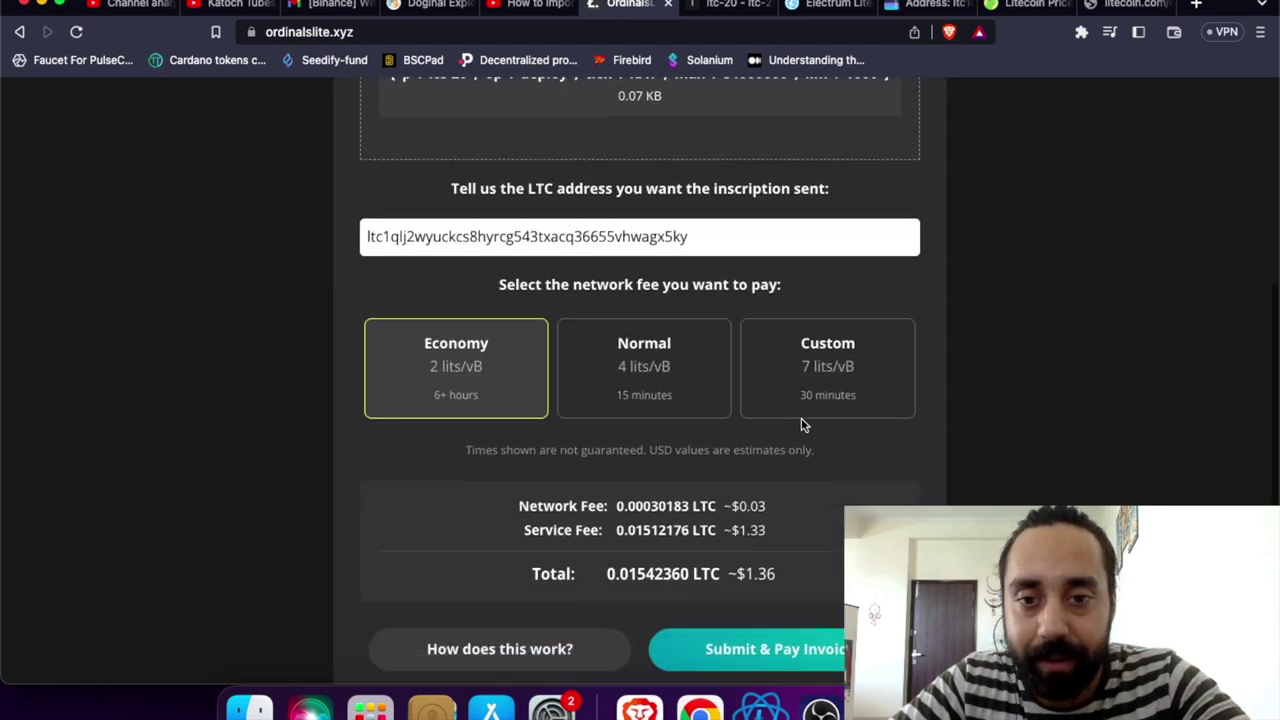
pyautogui.scroll(-1, 800, 425)
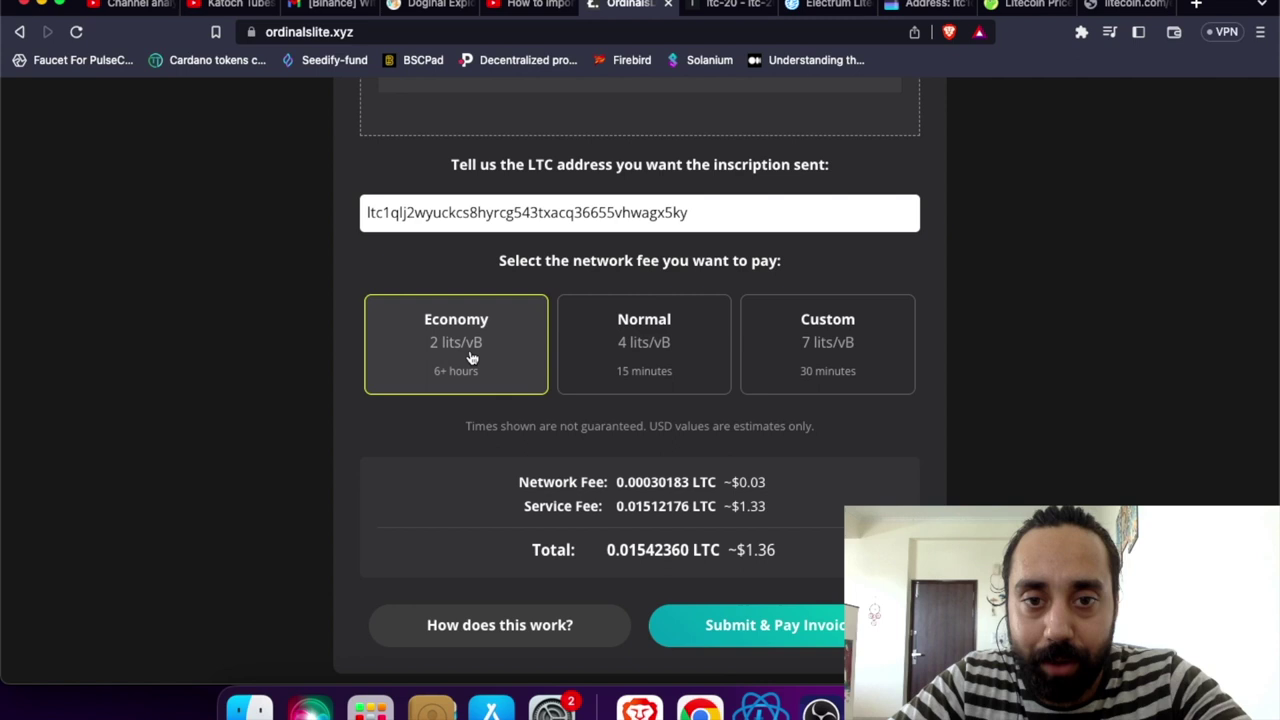
pyautogui.scroll(-1, 789, 428)
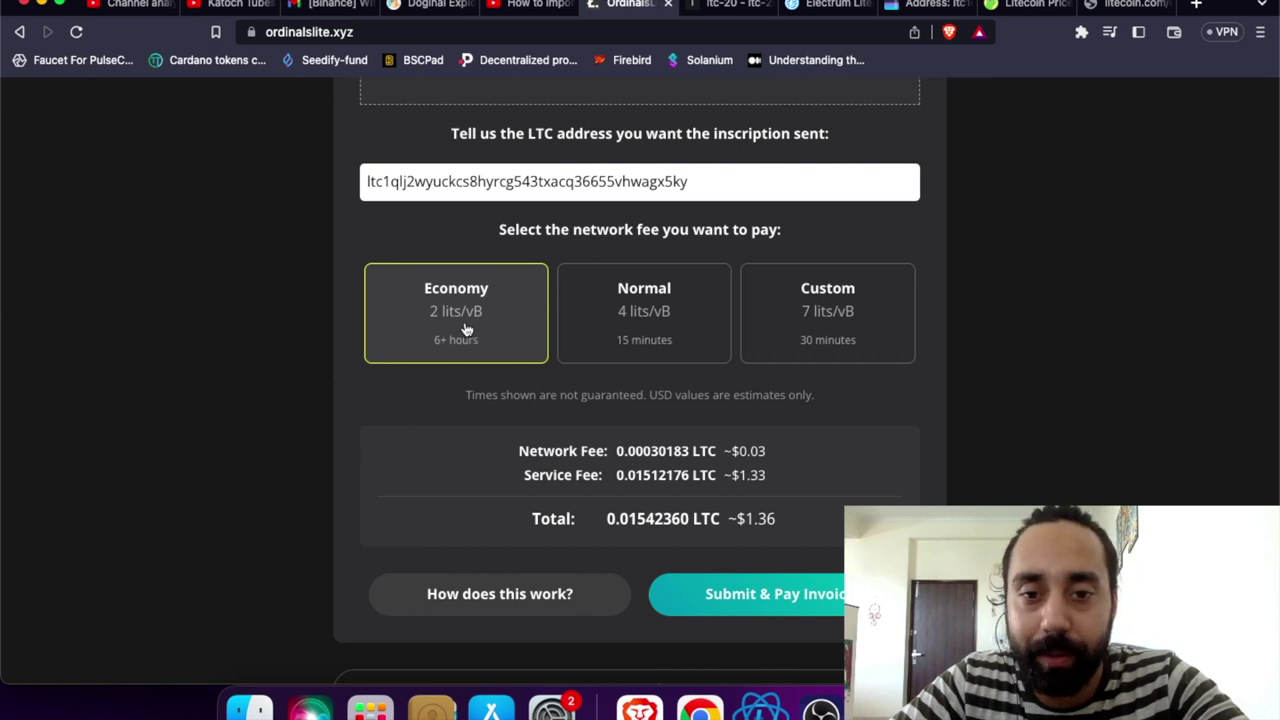
pyautogui.scroll(-3, 677, 385)
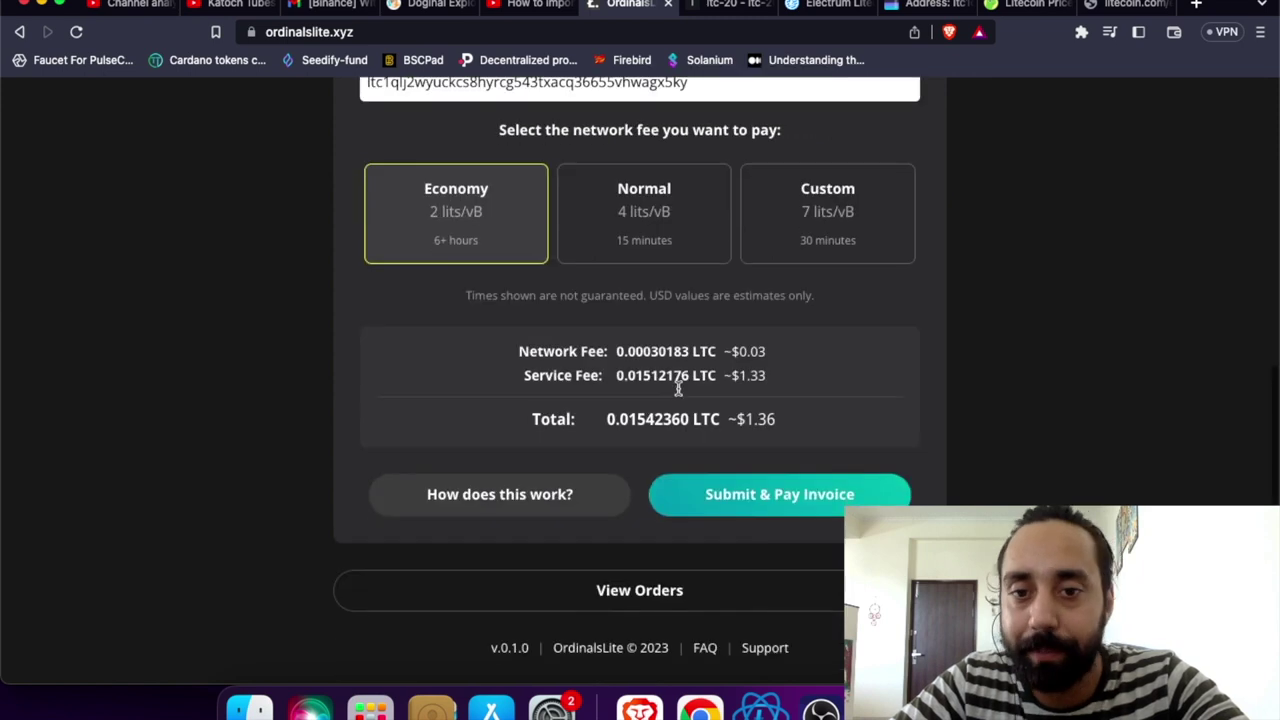
pyautogui.click(822, 241)
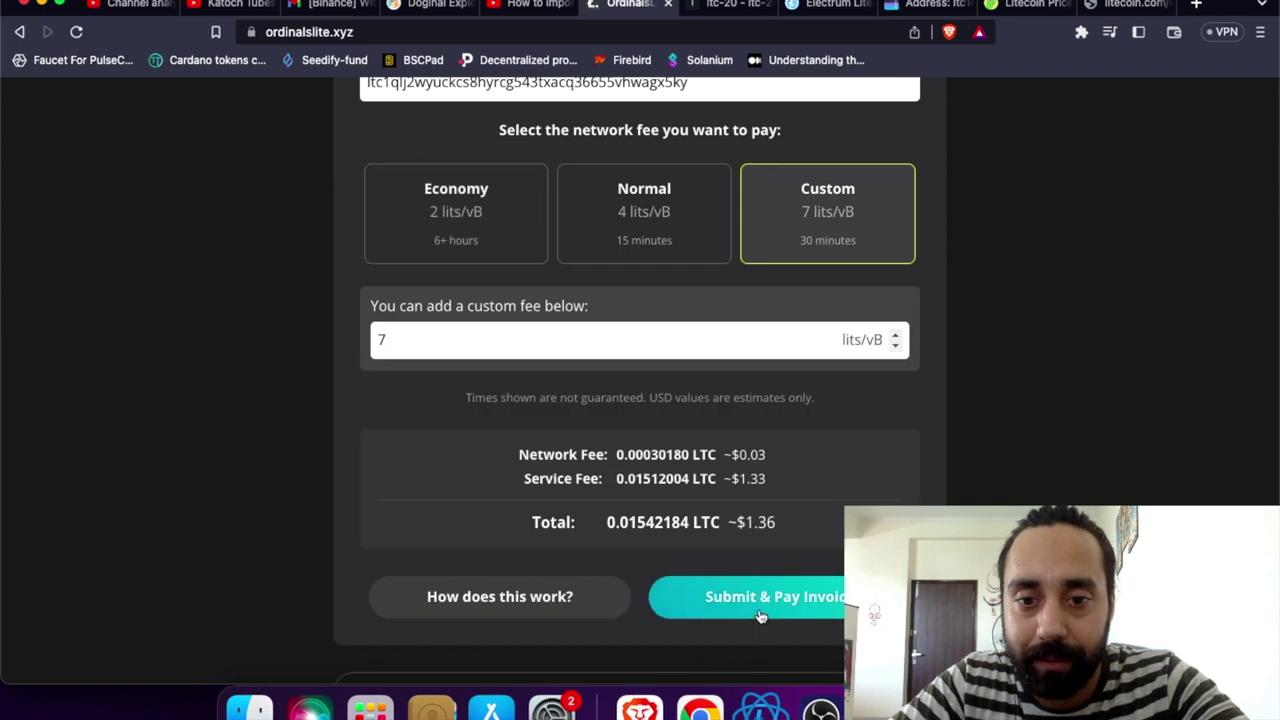
pyautogui.scroll(-2, 740, 510)
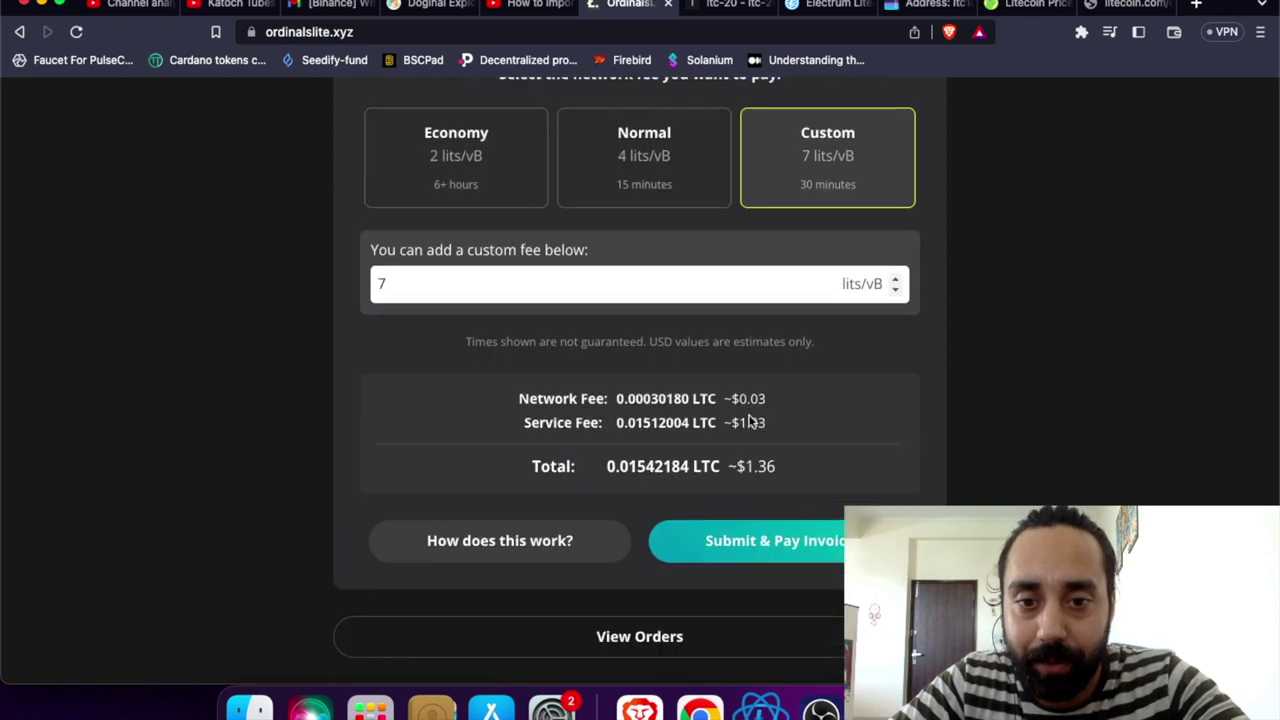
pyautogui.click(484, 193)
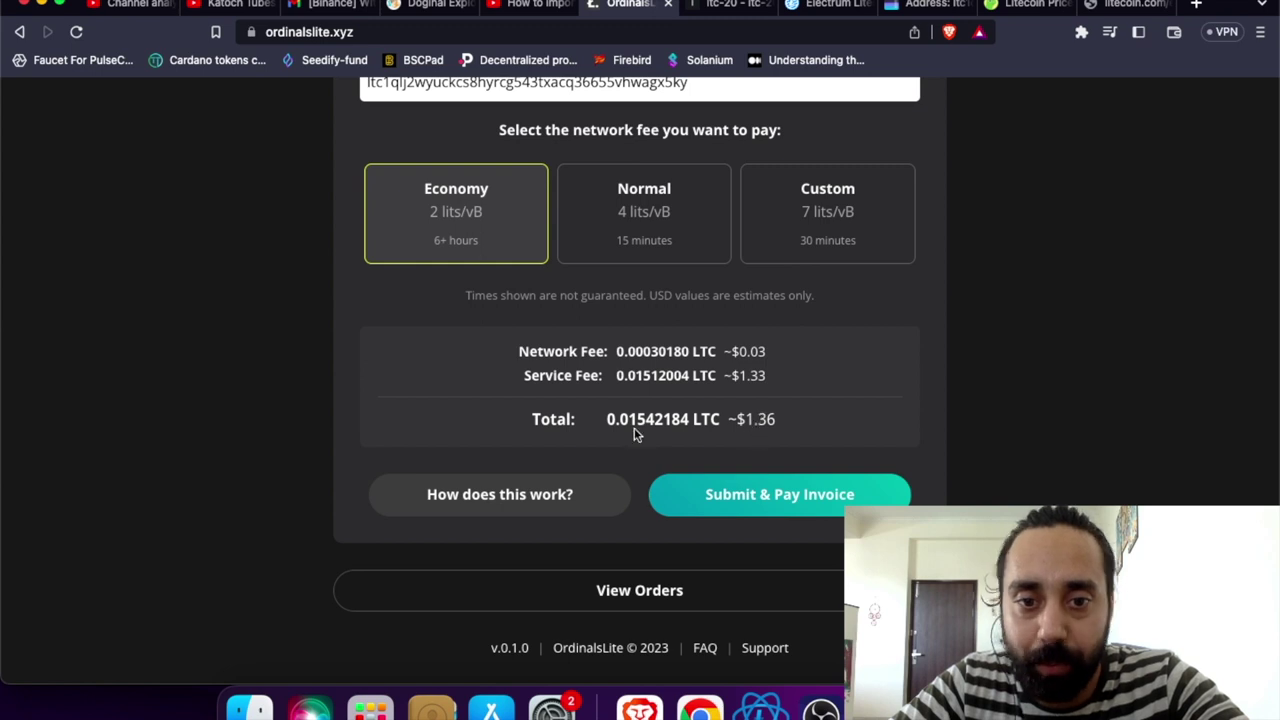
pyautogui.click(670, 221)
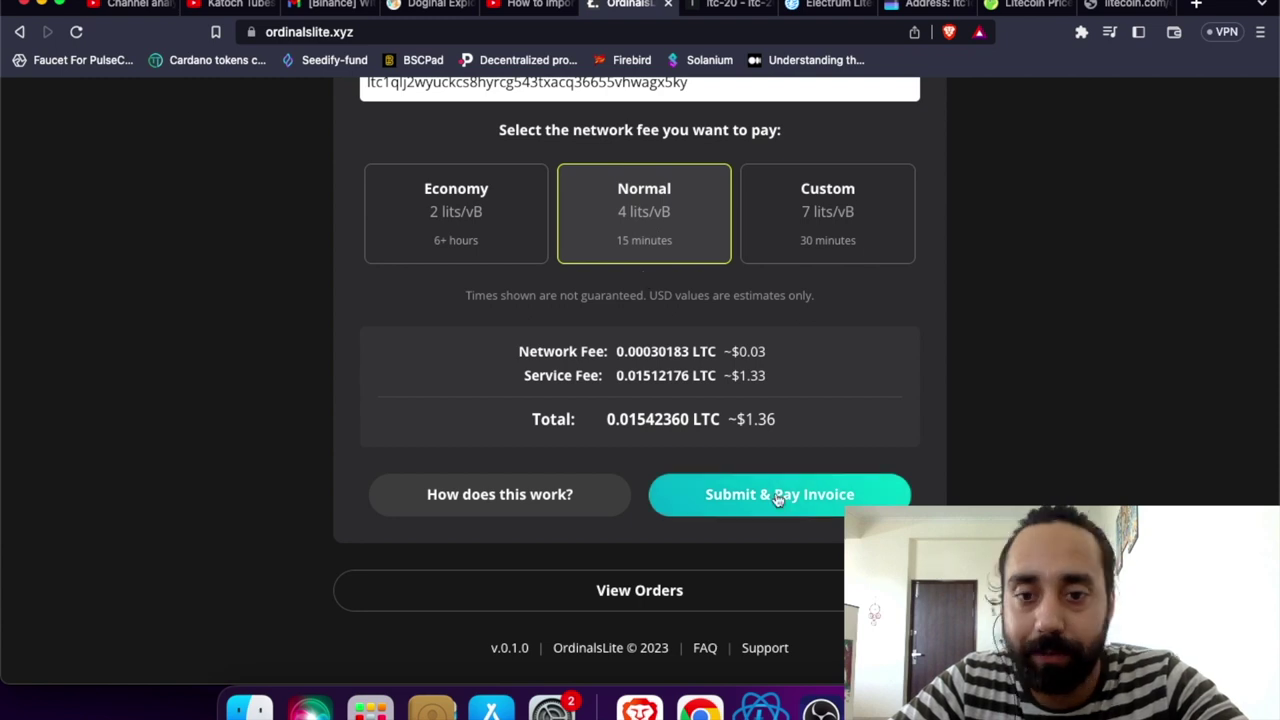
# Review the inscription order's network fee, service fee and total, and submit the order to get its payment invoice.
pyautogui.scroll(1, 778, 500)
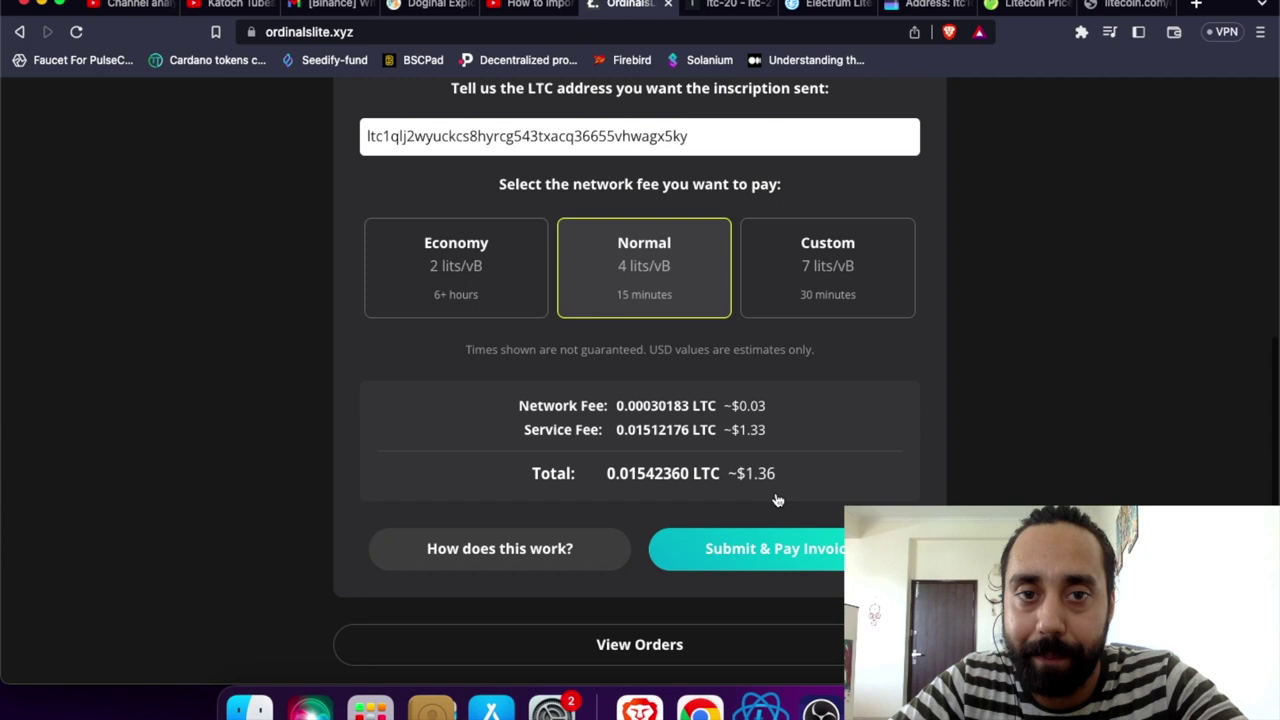
pyautogui.scroll(-2, 778, 500)
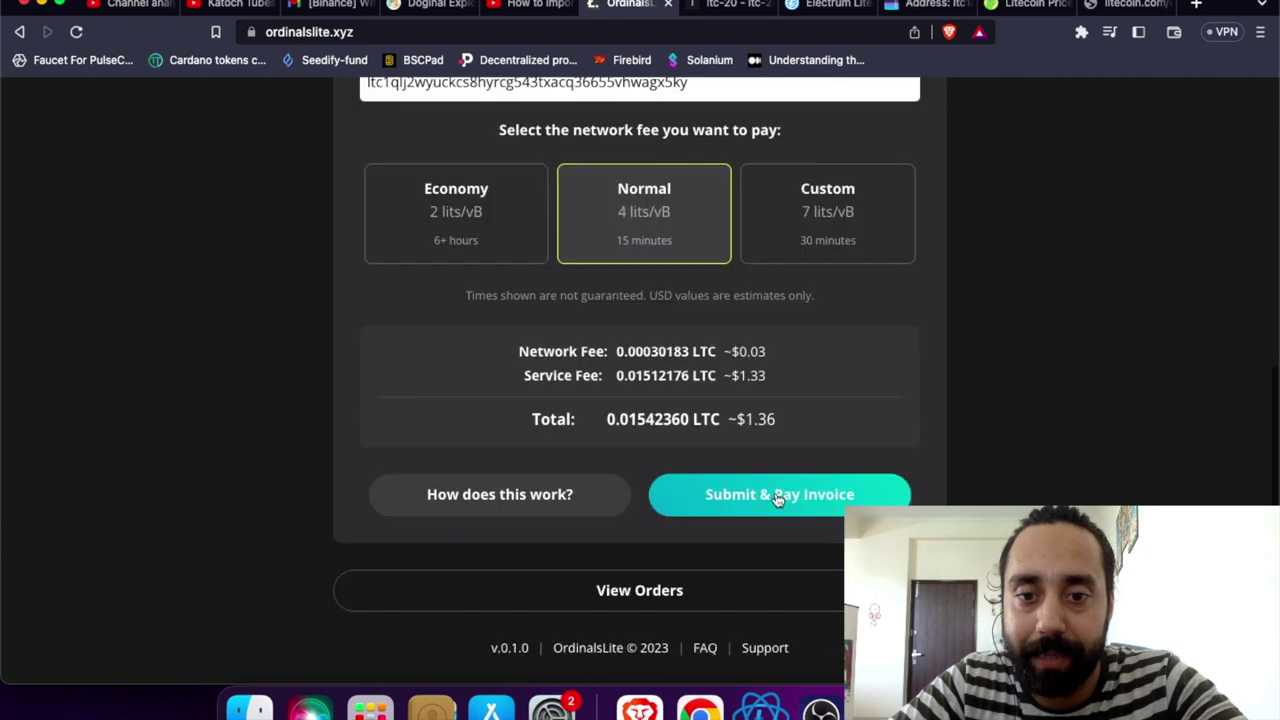
pyautogui.click(778, 497)
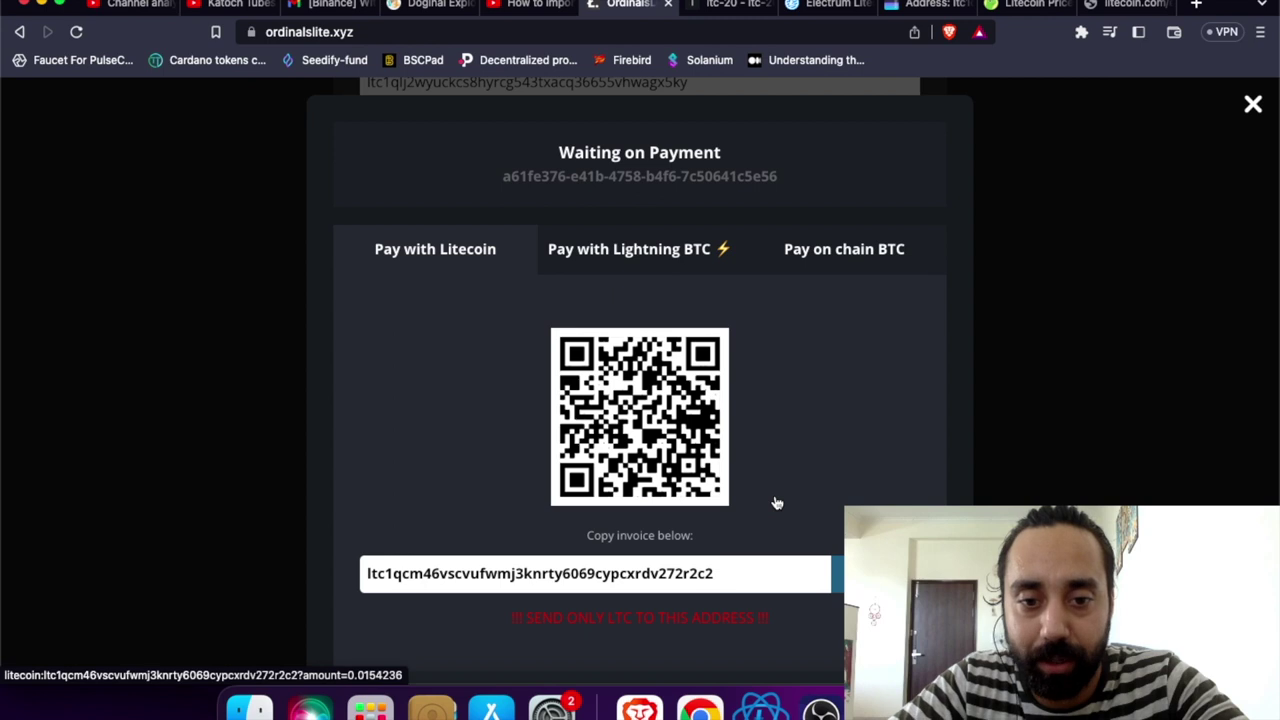
# Get the Litecoin invoice address and total LTC amount from the payment page, and switch to the Electrum-LTC send form.
pyautogui.scroll(-2, 660, 505)
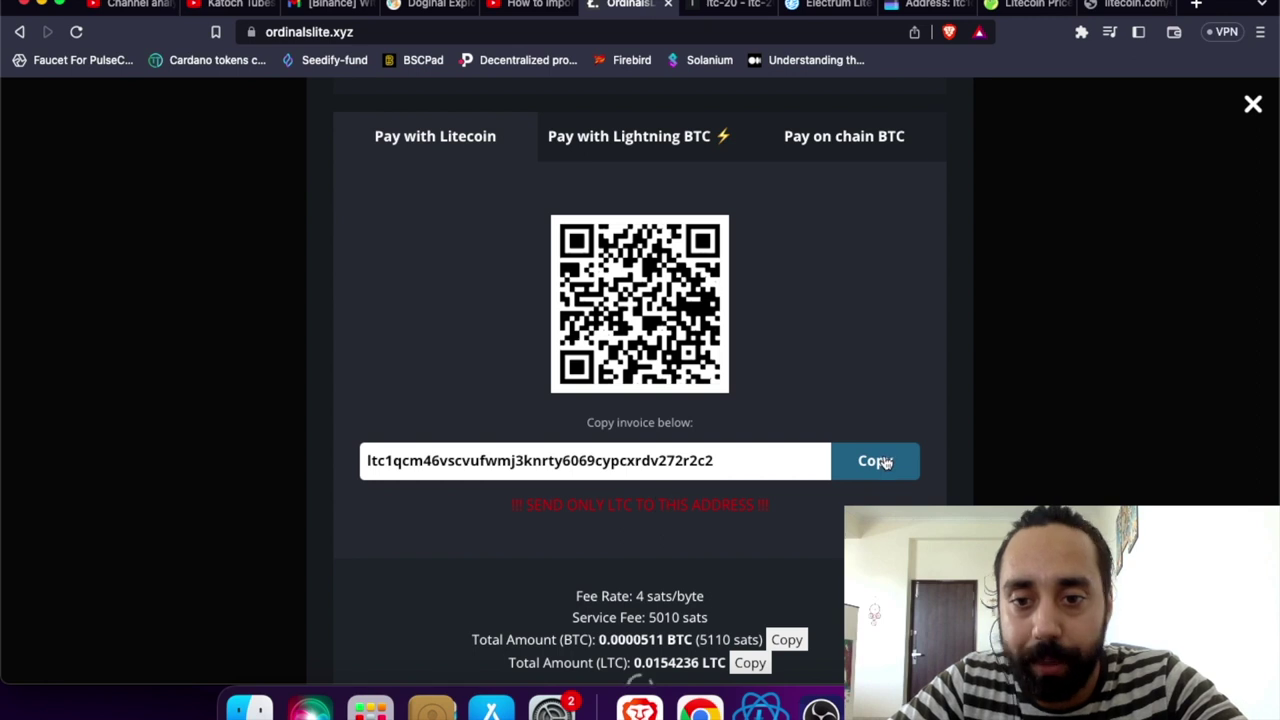
pyautogui.scroll(-2, 767, 407)
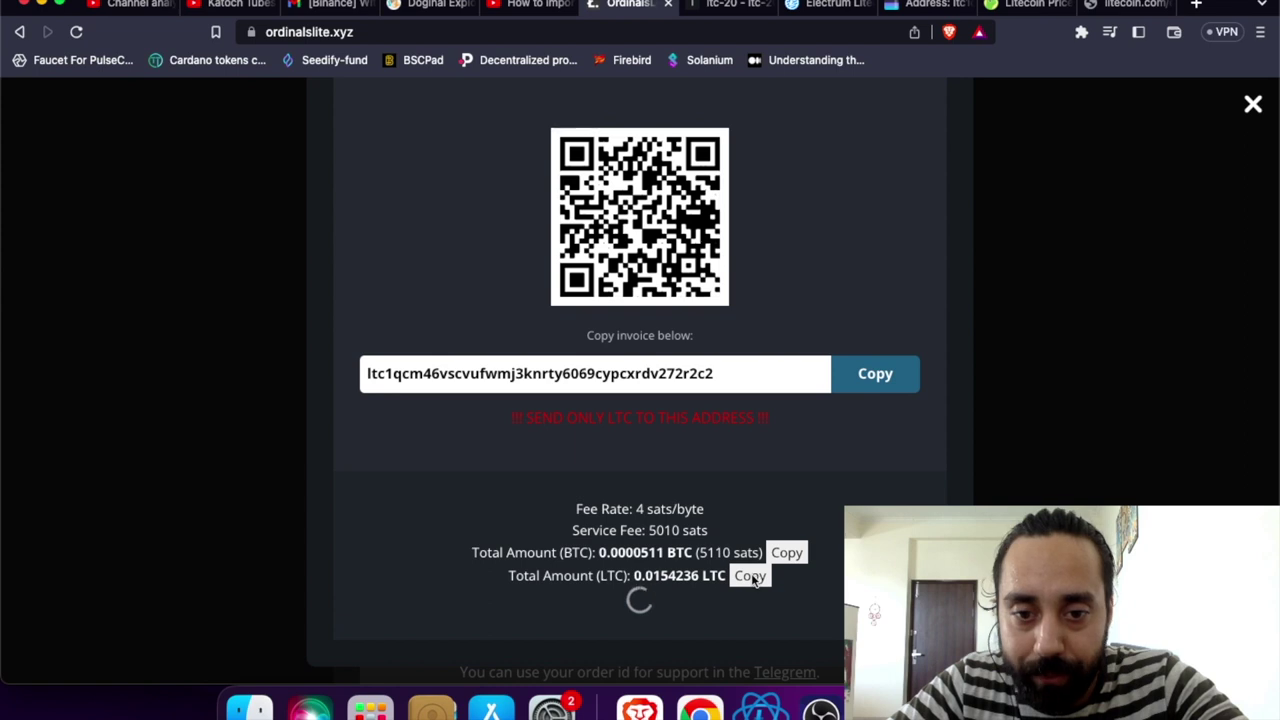
pyautogui.press('super+Tab')
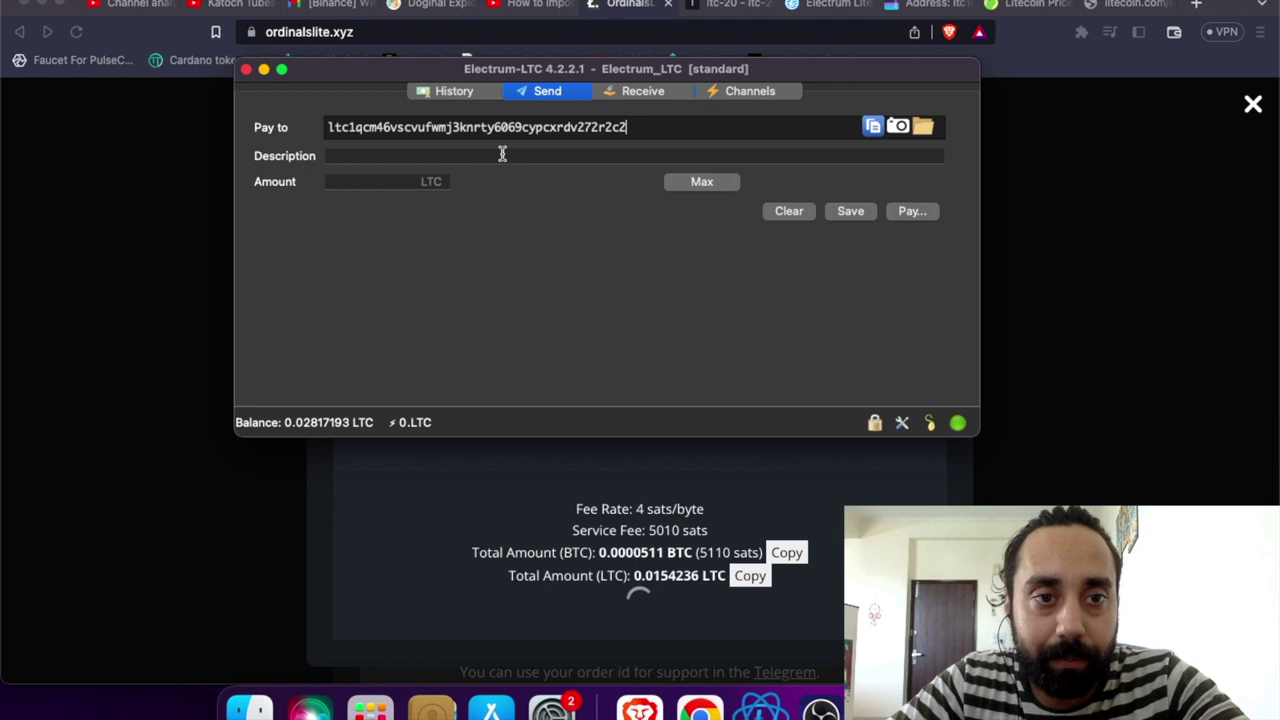
pyautogui.click(502, 155)
pyautogui.write('Inscr')
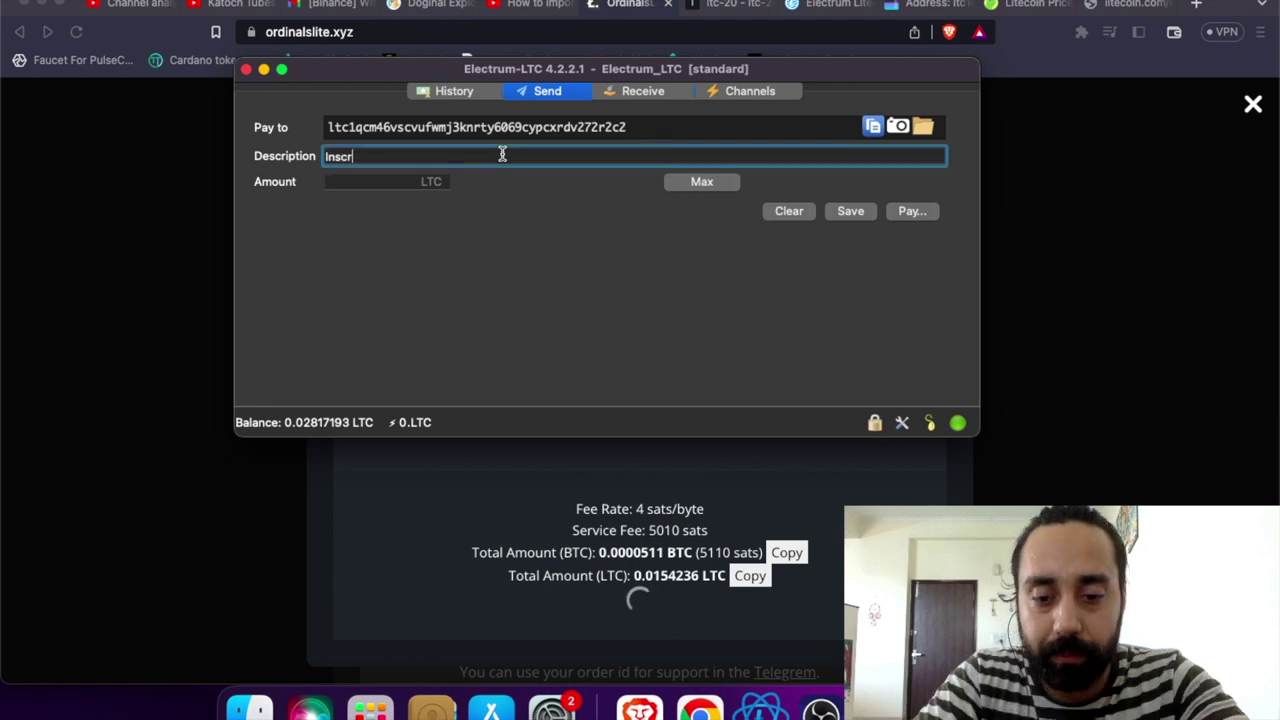
pyautogui.press('BackSpace')
pyautogui.press('BackSpace')
pyautogui.press('BackSpace')
pyautogui.press('BackSpace')
pyautogui.press('BackSpace')
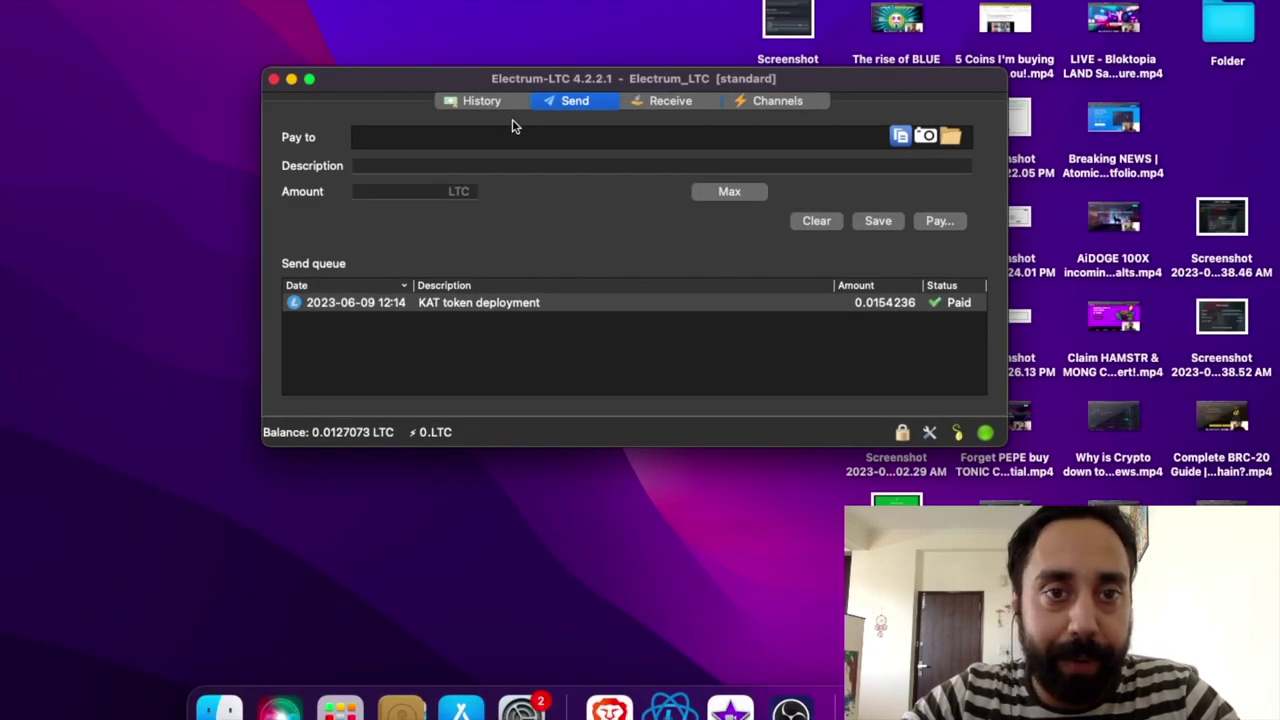
# Check the KAT token deployment payment in the Electrum-LTC history, and review the order's payment and inscription details on OrdinalsLite.
pyautogui.click(486, 104)
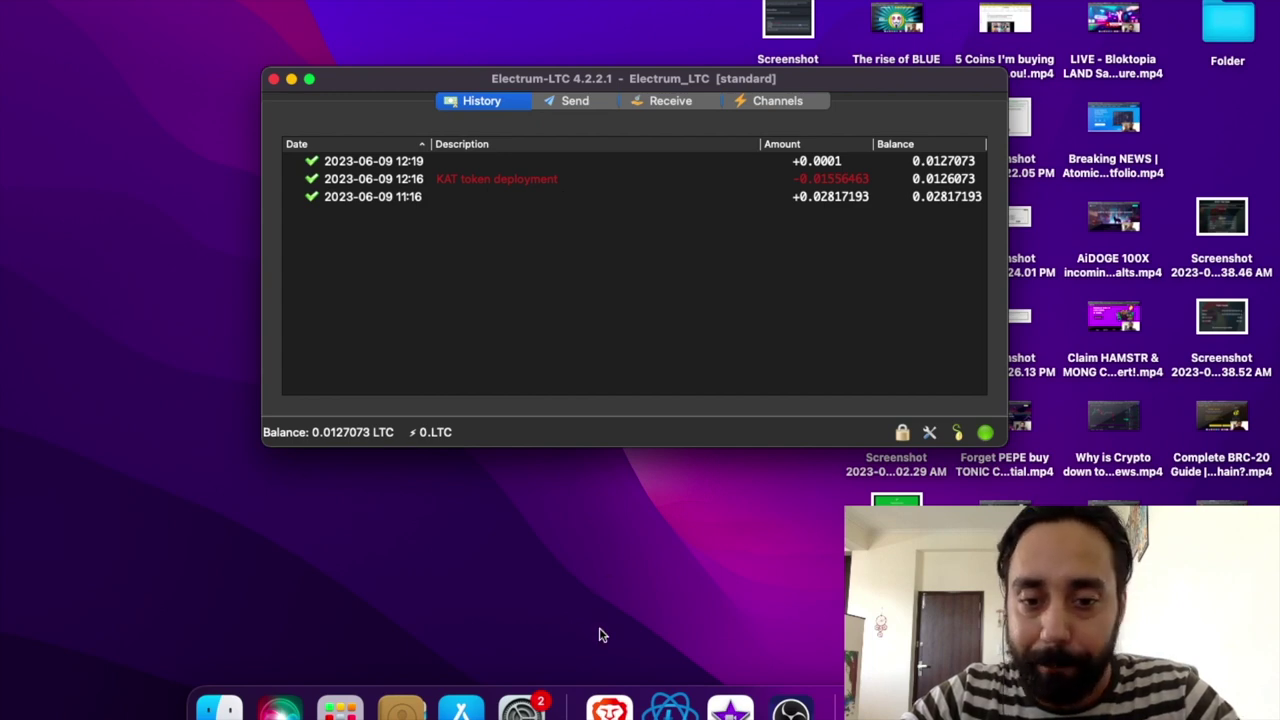
pyautogui.click(619, 710)
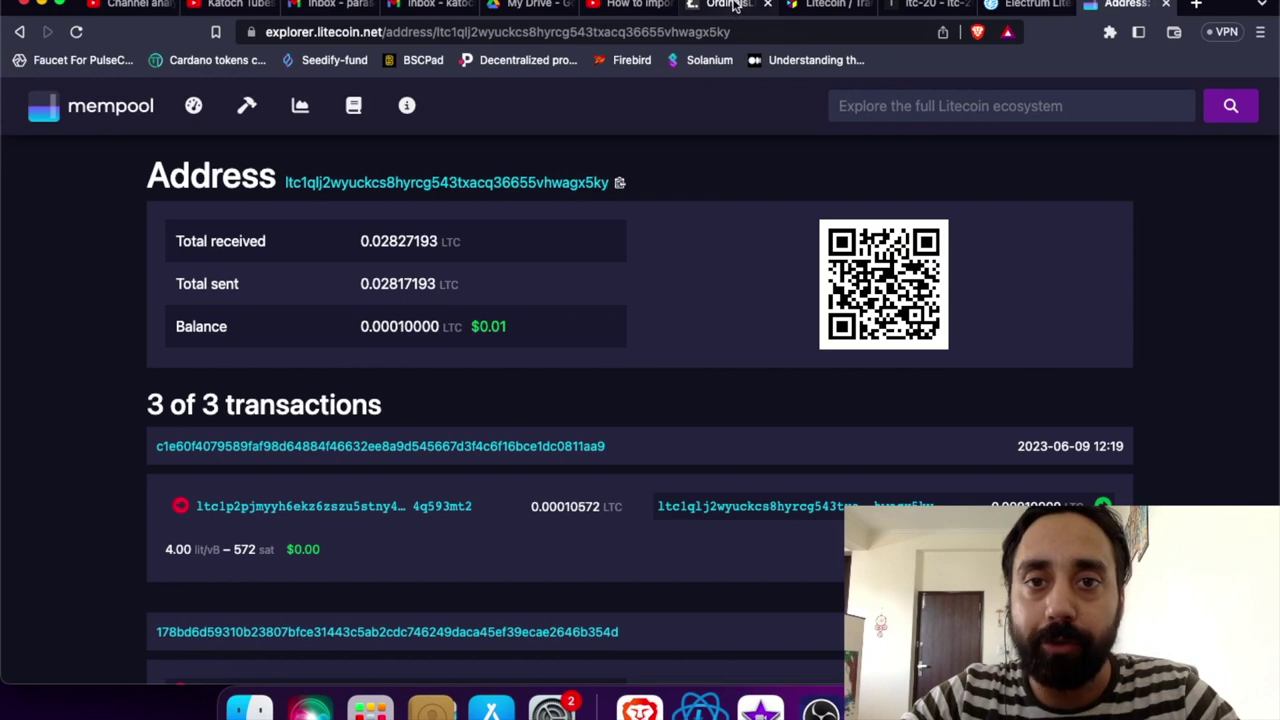
pyautogui.click(728, 5)
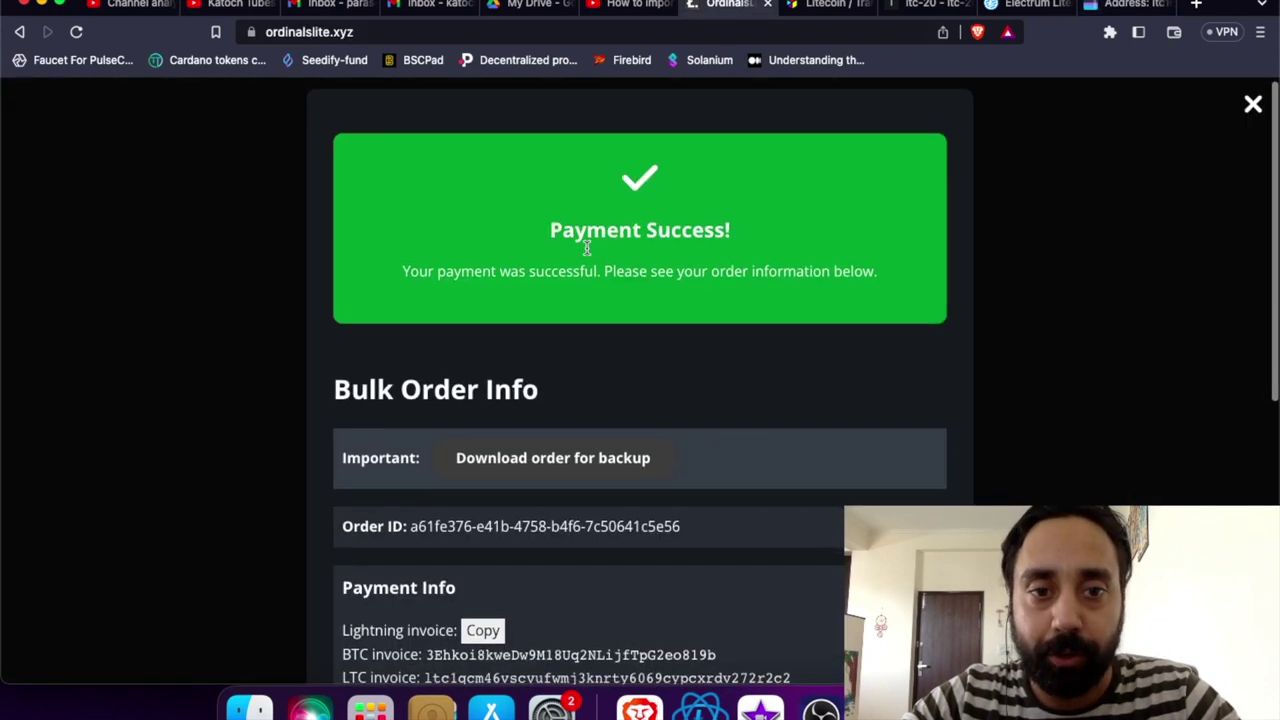
pyautogui.scroll(-1, 587, 248)
pyautogui.scroll(-1, 645, 310)
pyautogui.scroll(-5, 645, 310)
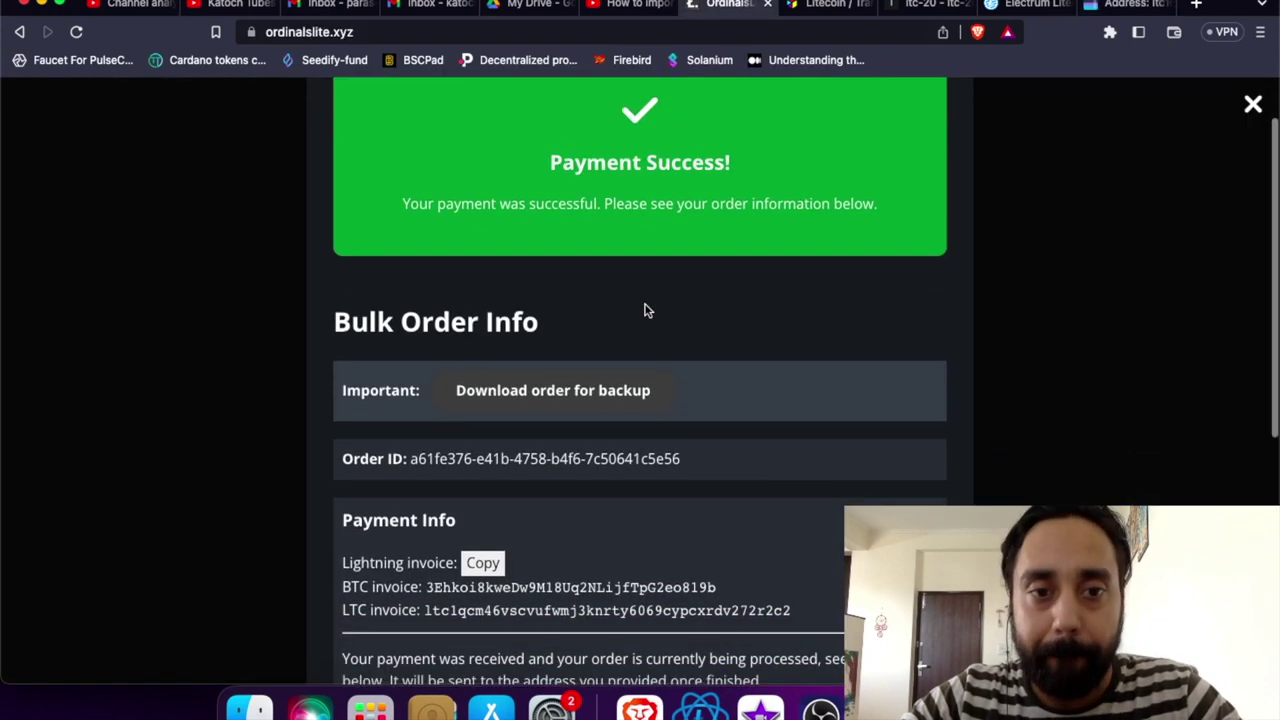
pyautogui.scroll(-3, 645, 310)
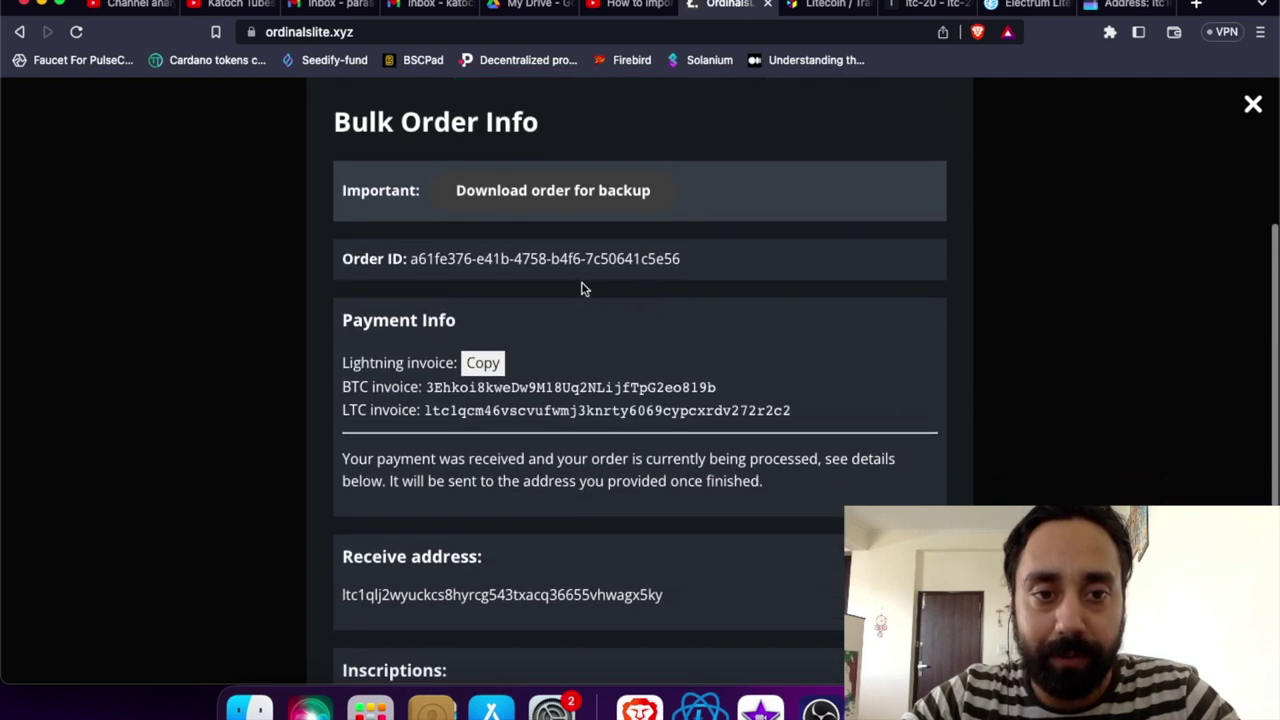
pyautogui.scroll(-3, 507, 265)
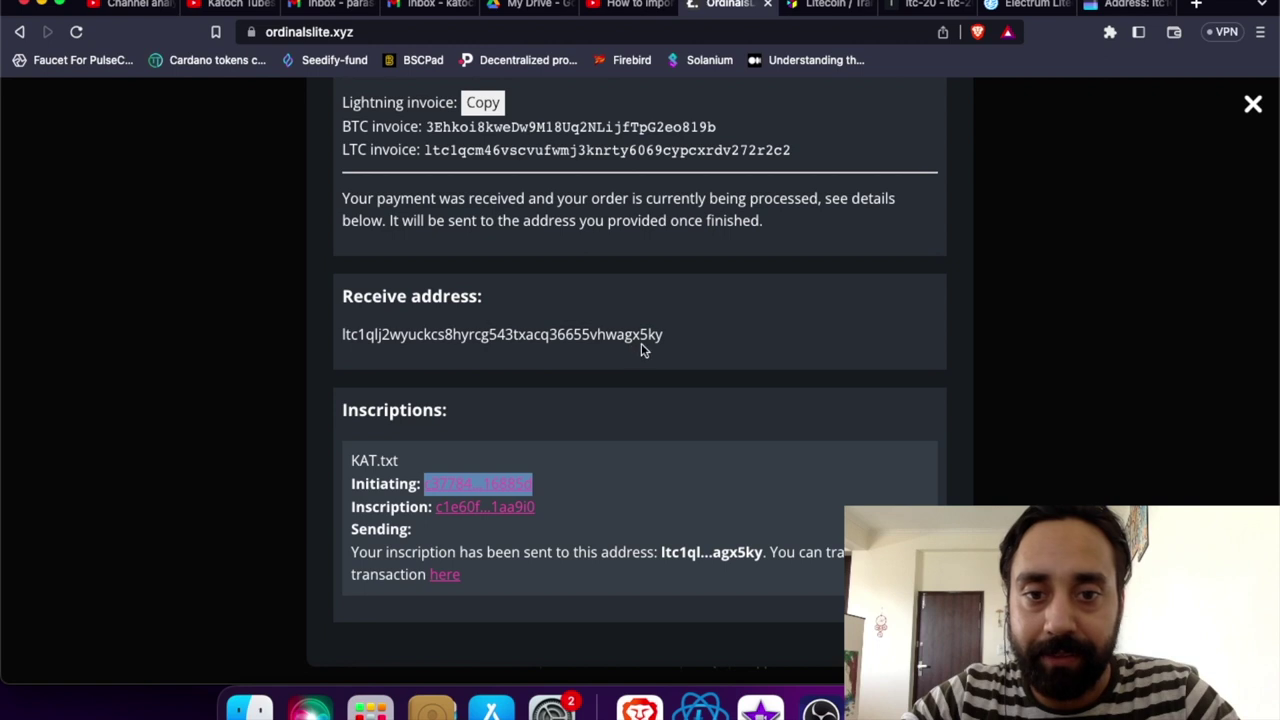
# Compare the order's receive address with the Electrum-LTC wallet's receiving address, and return to the OrdinalsLite order.
pyautogui.click(700, 695)
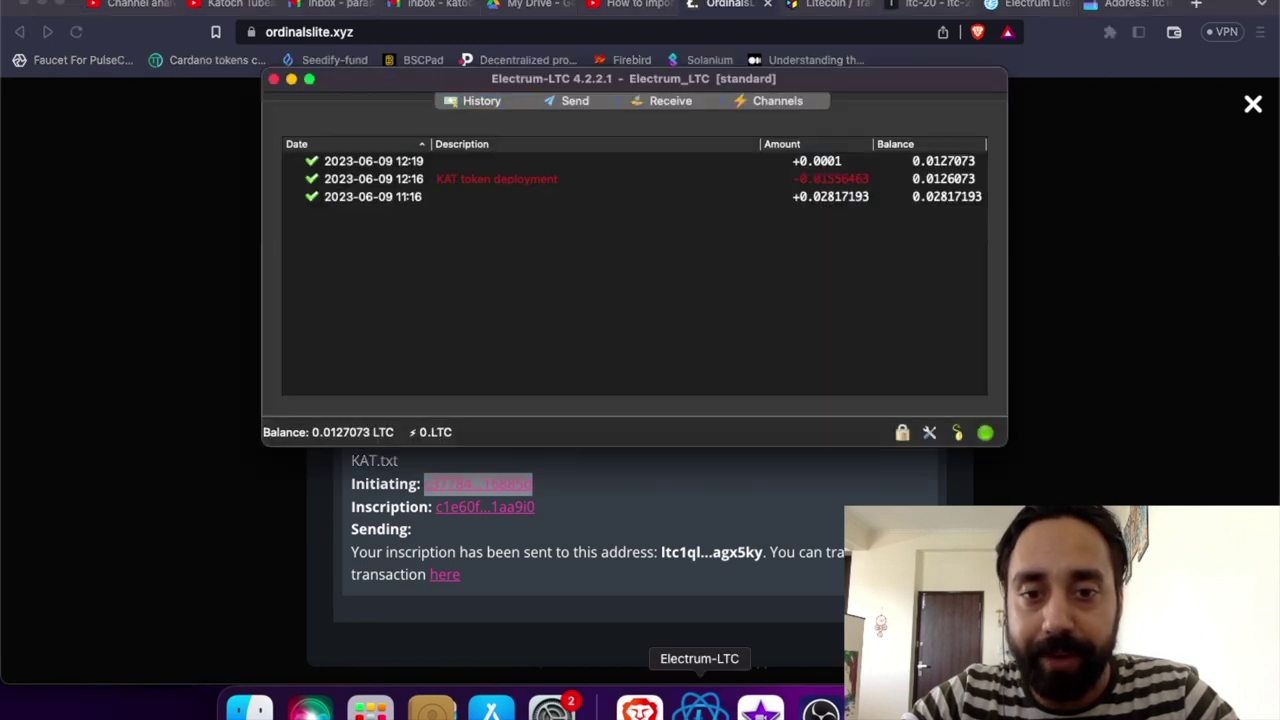
pyautogui.click(660, 100)
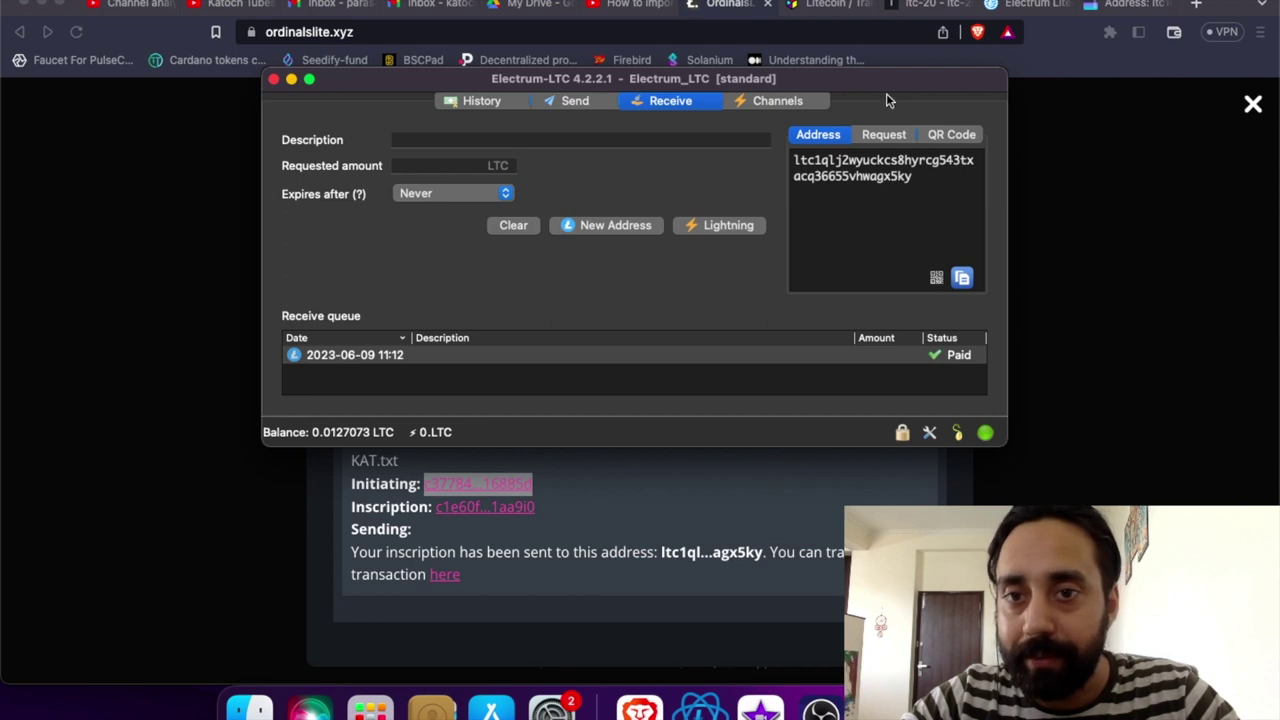
pyautogui.moveTo(877, 78); pyautogui.dragTo(1102, 228)
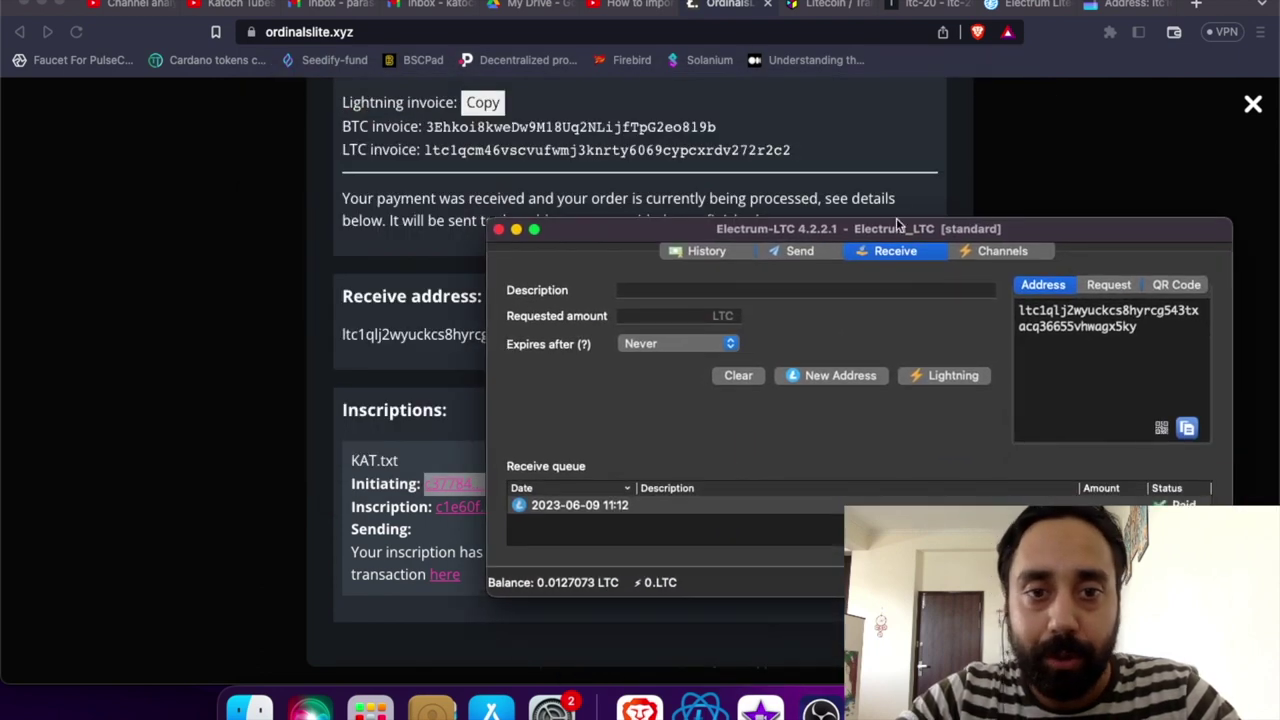
pyautogui.moveTo(607, 229); pyautogui.dragTo(441, 106)
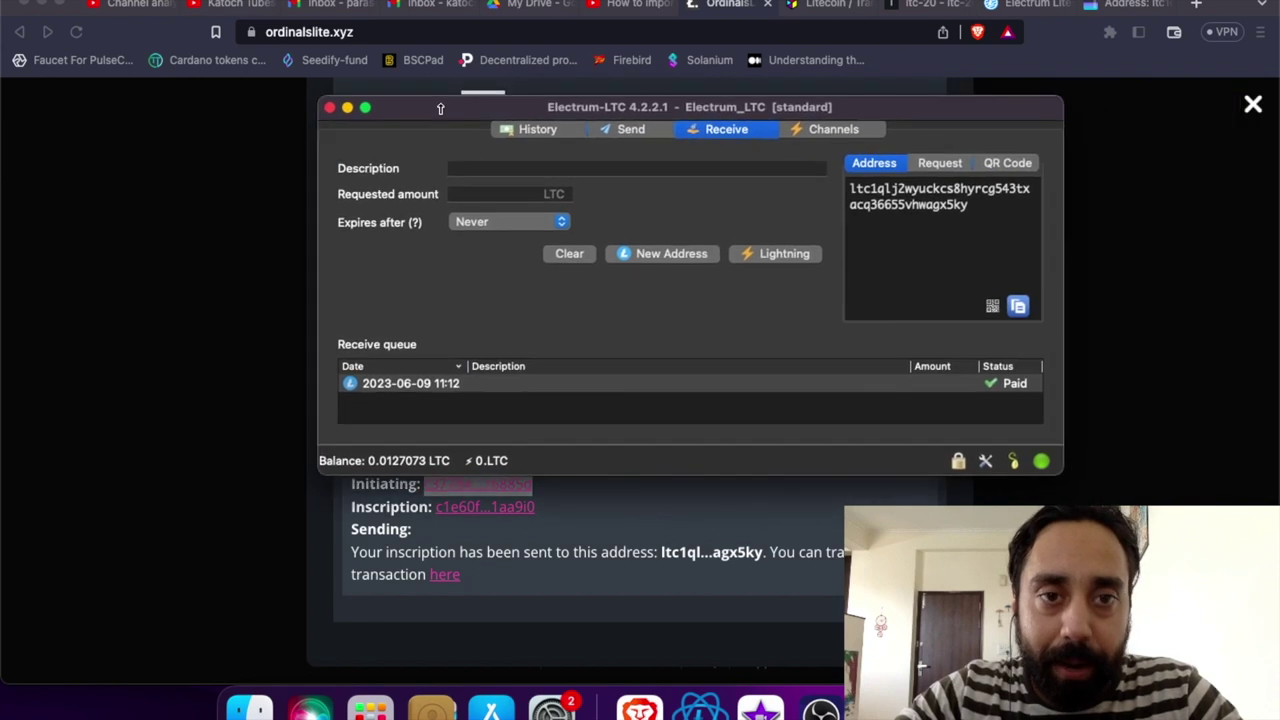
pyautogui.click(350, 104)
pyautogui.click(535, 408)
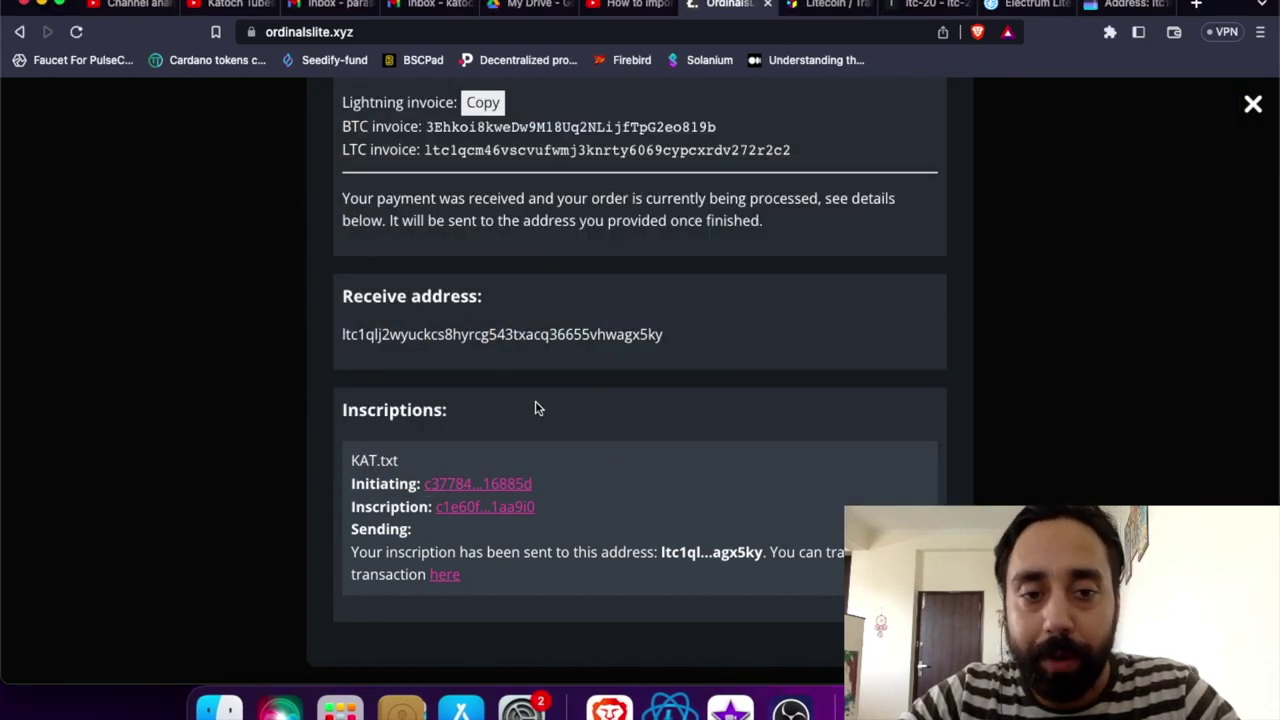
# Open the KAT.txt inscription link in a new tab and examine its deploy text, address and other inscription details.
pyautogui.rightClick(476, 506)
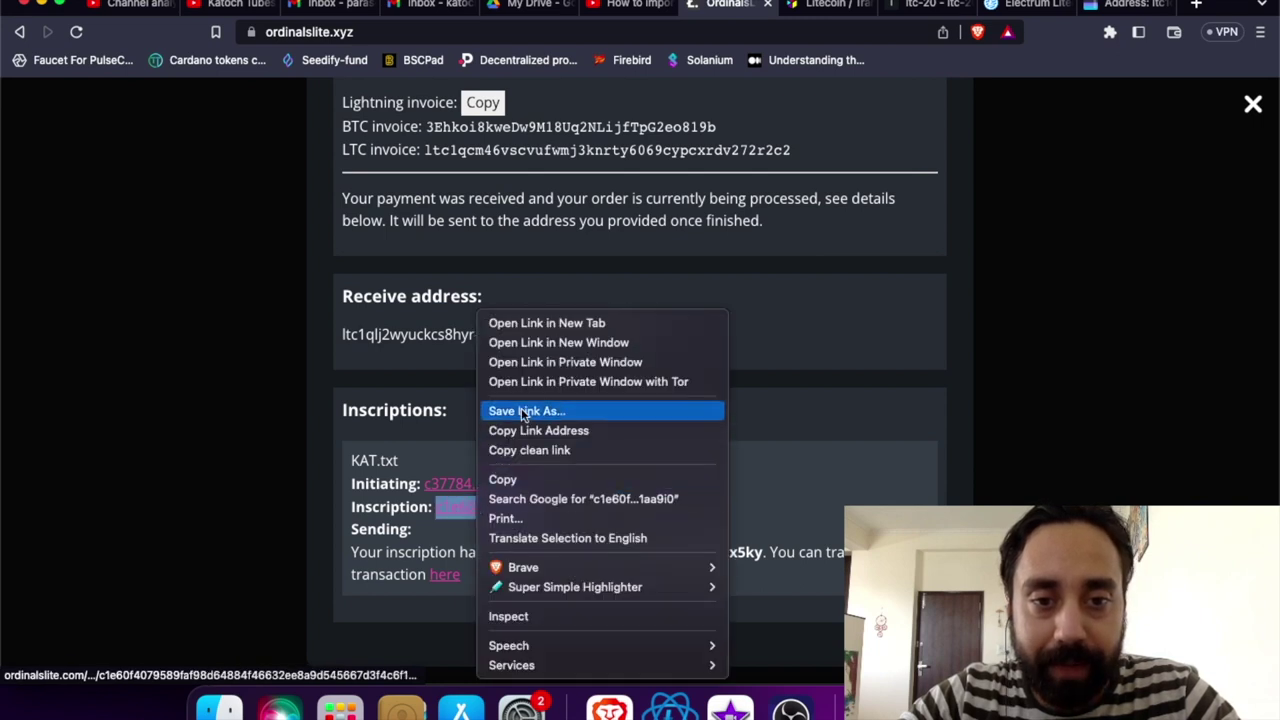
pyautogui.click(547, 325)
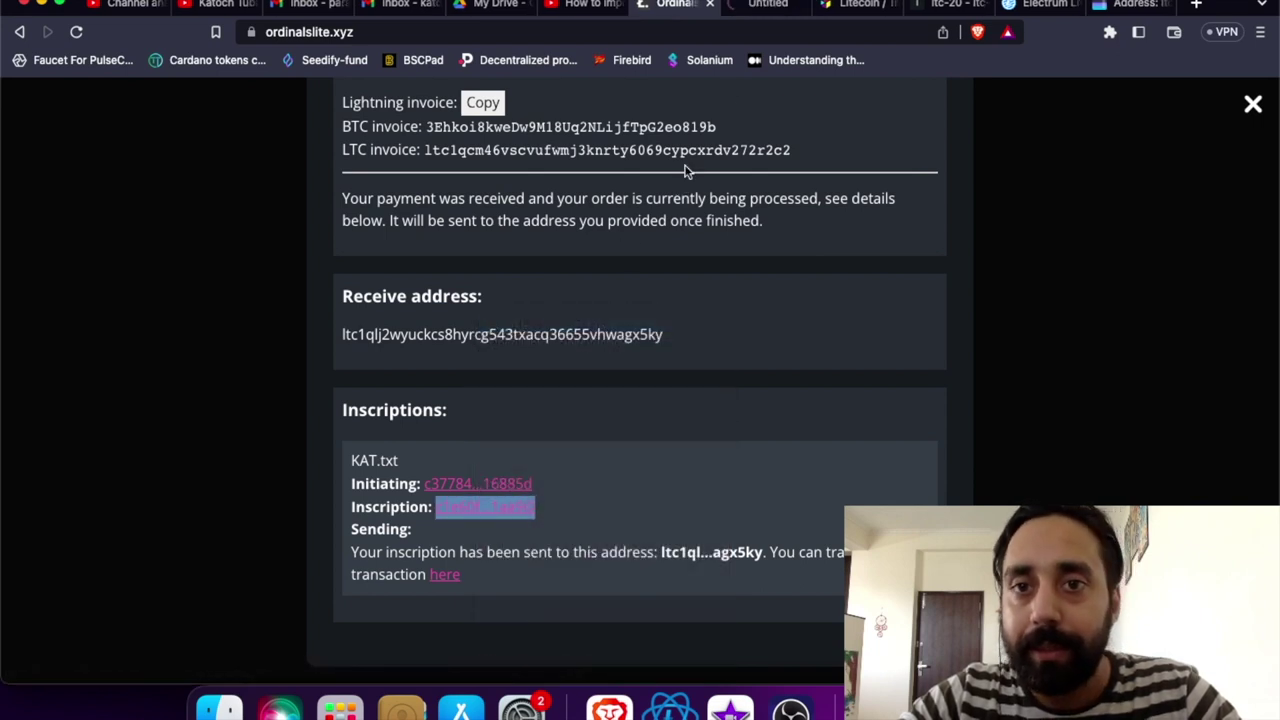
pyautogui.click(763, 7)
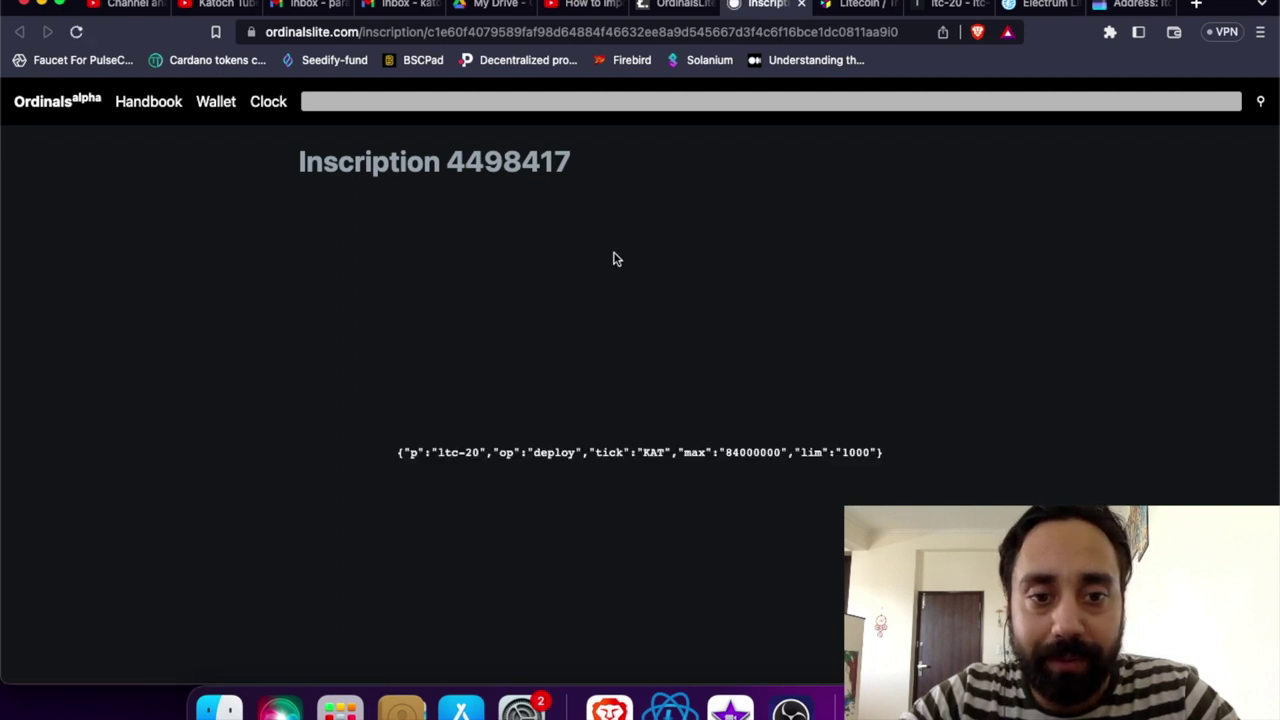
pyautogui.scroll(-4, 657, 372)
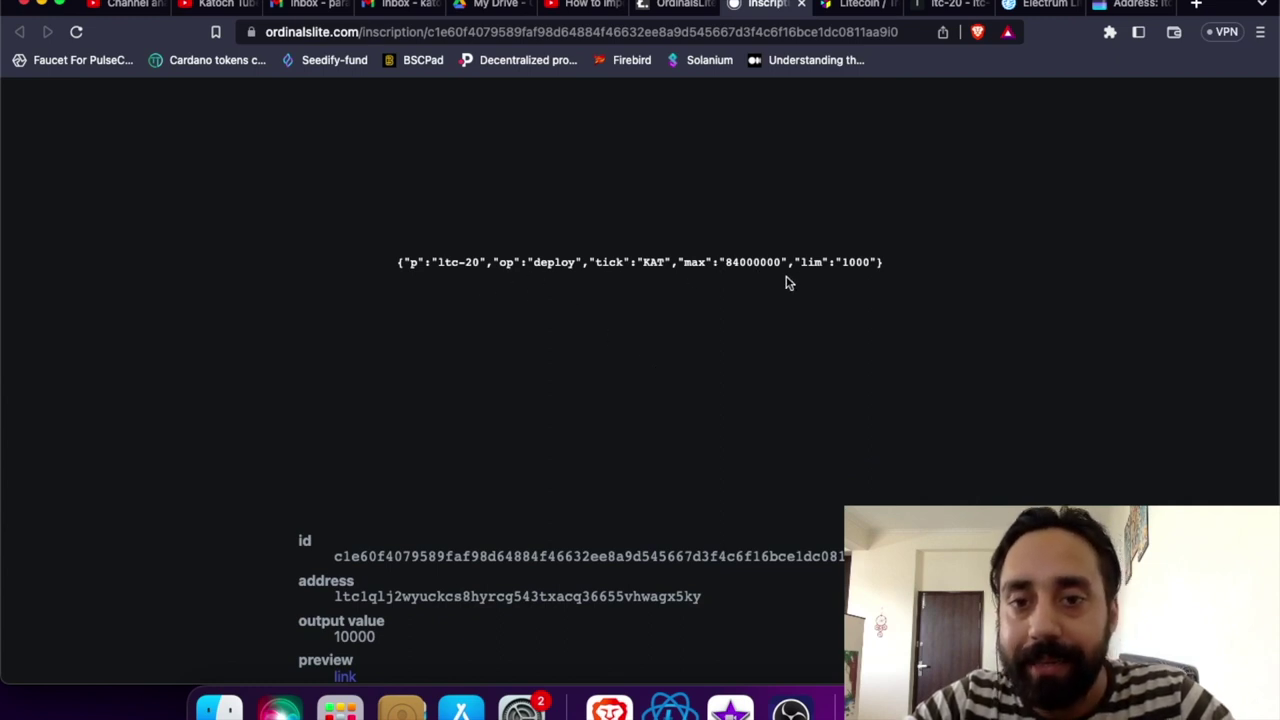
pyautogui.scroll(-4, 645, 350)
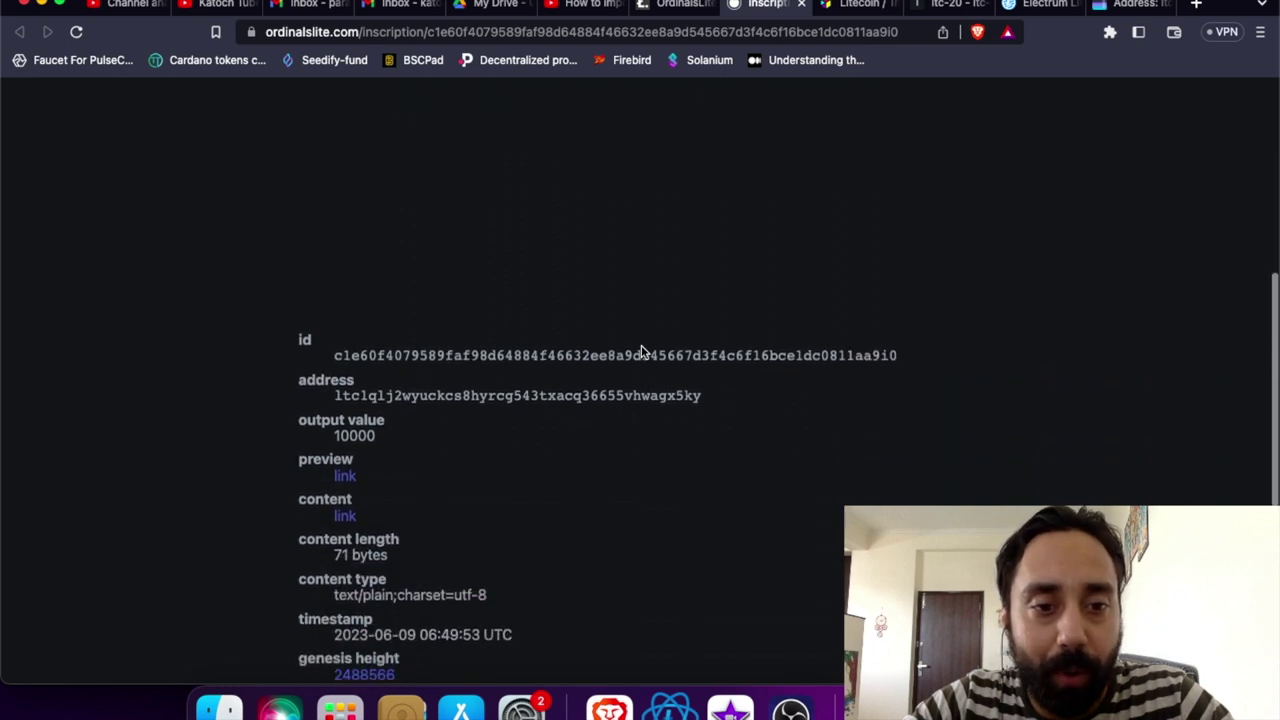
pyautogui.scroll(3, 643, 352)
pyautogui.scroll(-6, 643, 352)
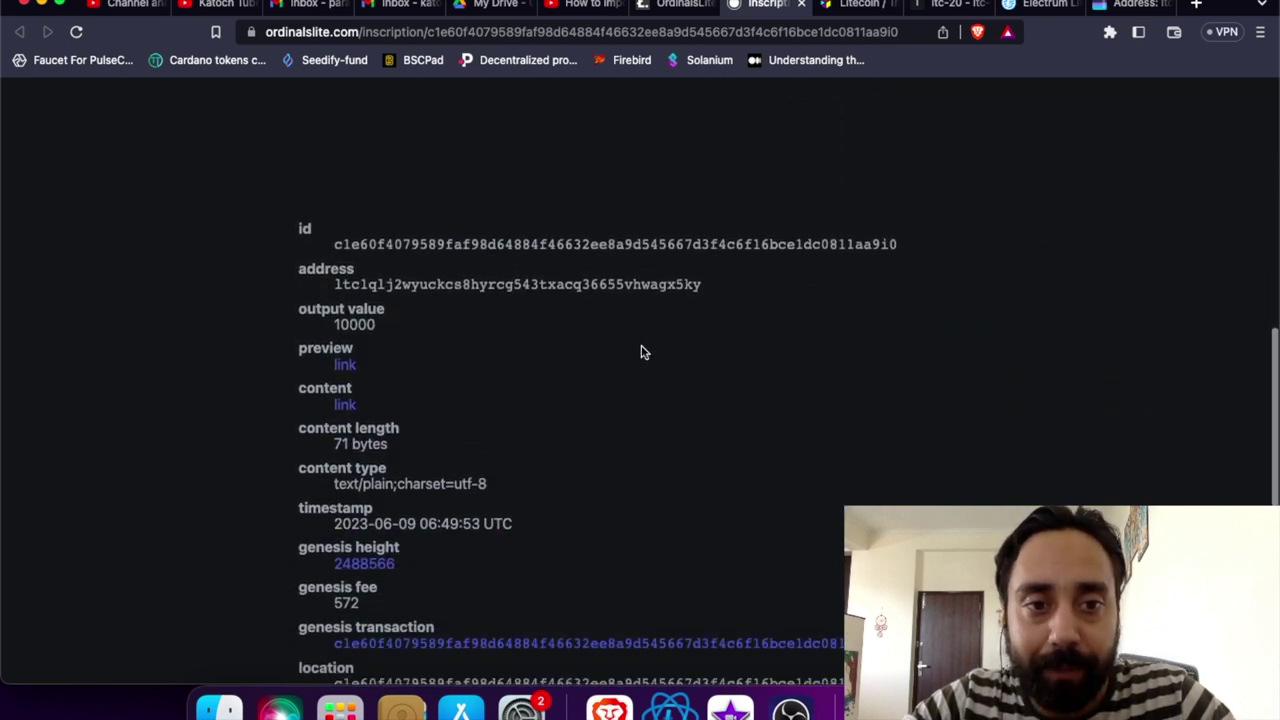
pyautogui.scroll(-1, 643, 352)
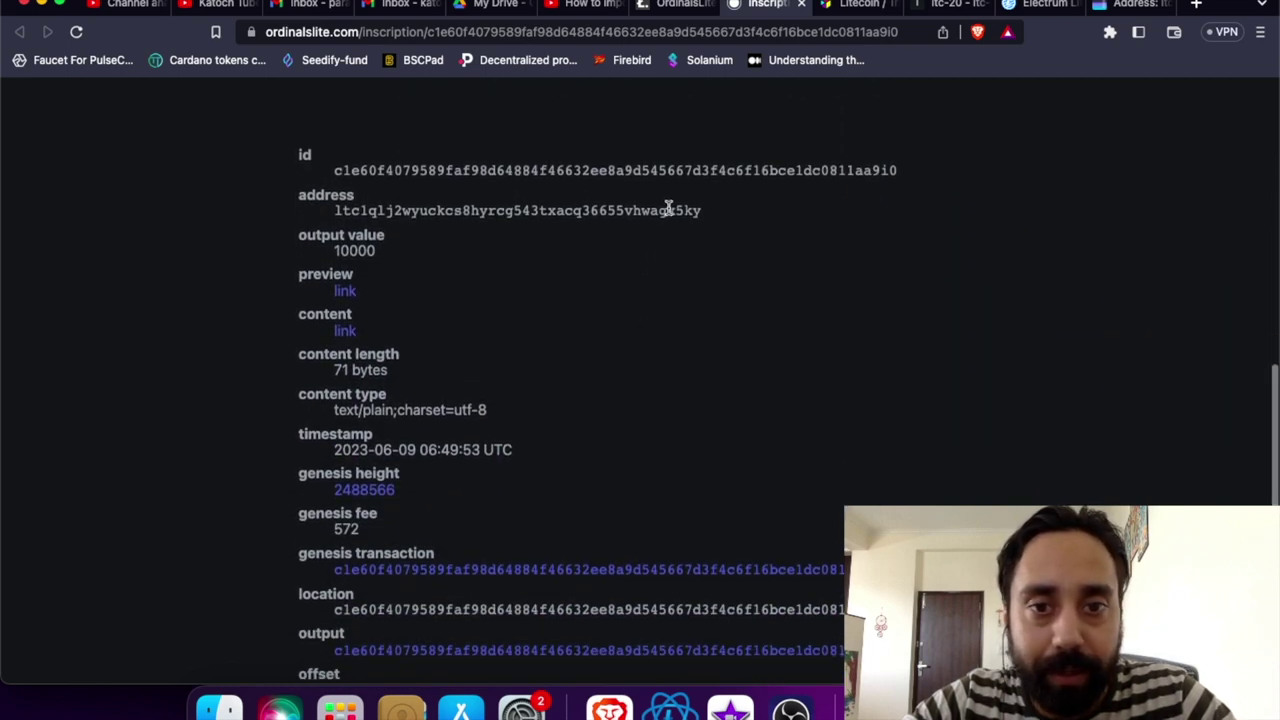
# Open the KAT inscription's preview in a new tab to view its deploy text, and return to the inscription page.
pyautogui.rightClick(346, 292)
pyautogui.click(381, 305)
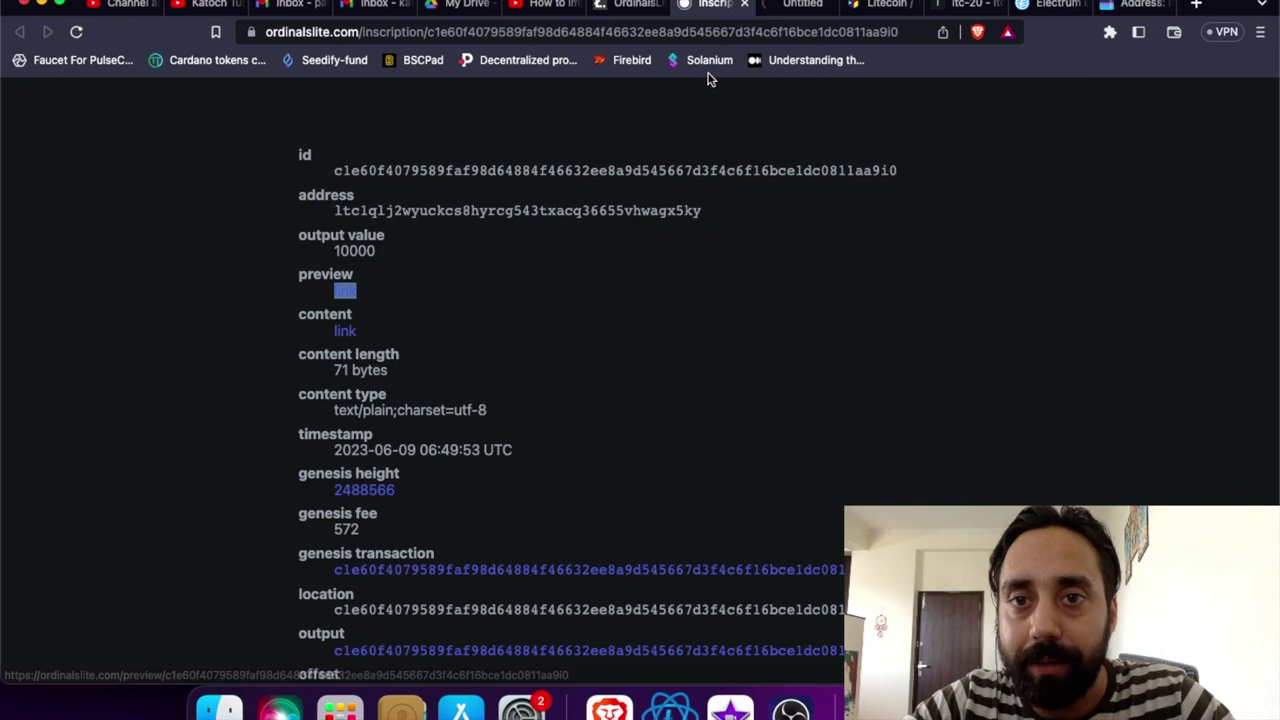
pyautogui.scroll(-1, 618, 338)
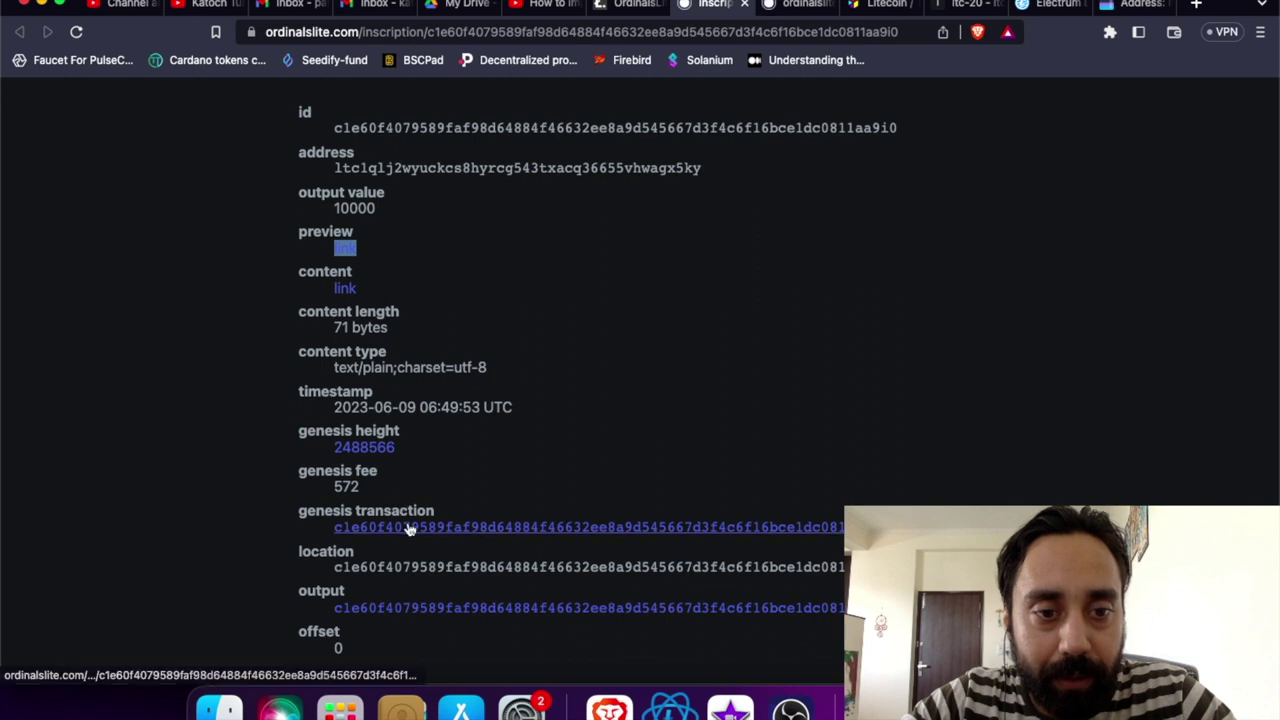
pyautogui.scroll(2, 408, 528)
pyautogui.click(806, 5)
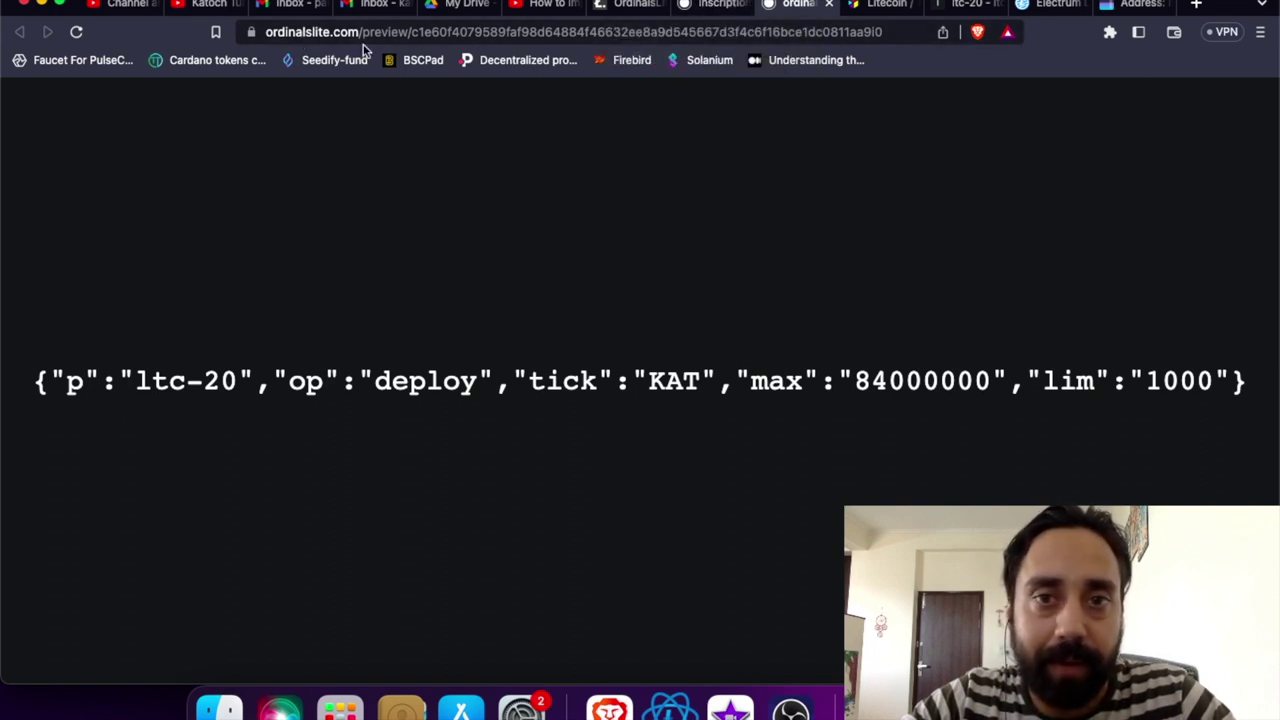
pyautogui.click(705, 6)
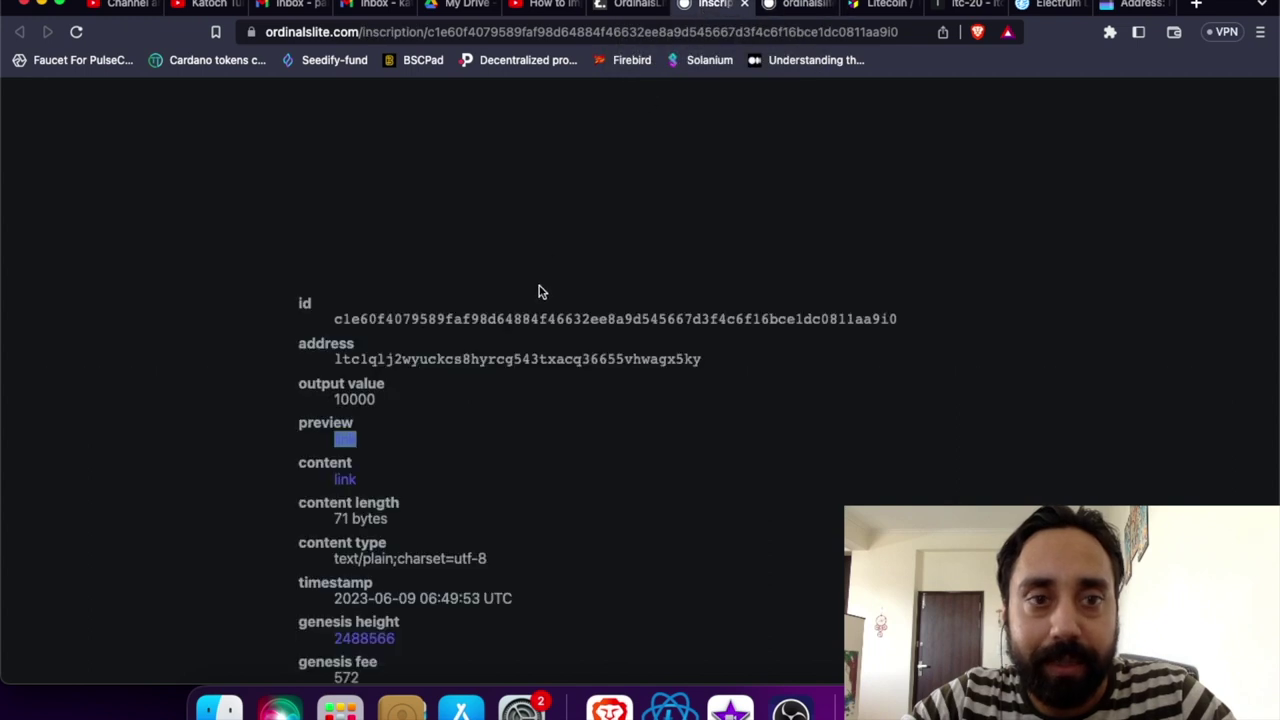
pyautogui.scroll(5, 538, 291)
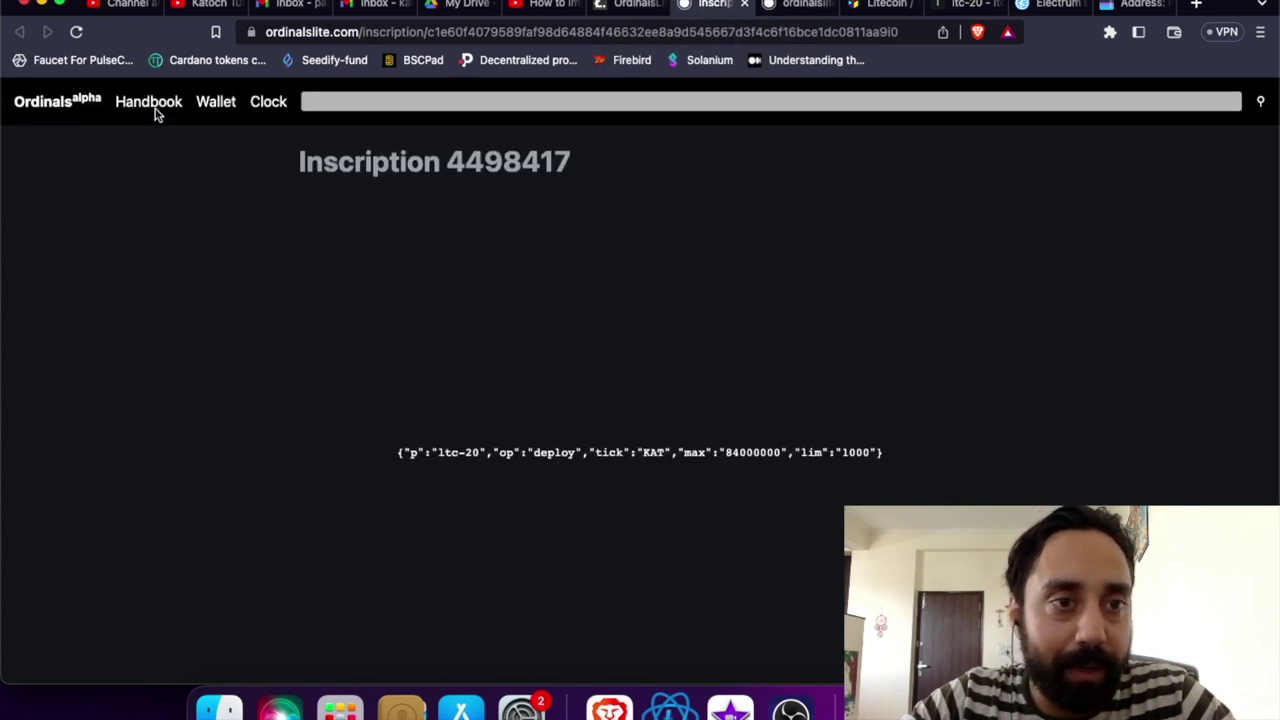
# Open the order's transaction tracking link in a new tab and view the sent inscription's transaction on Blockchair.
pyautogui.click(626, 6)
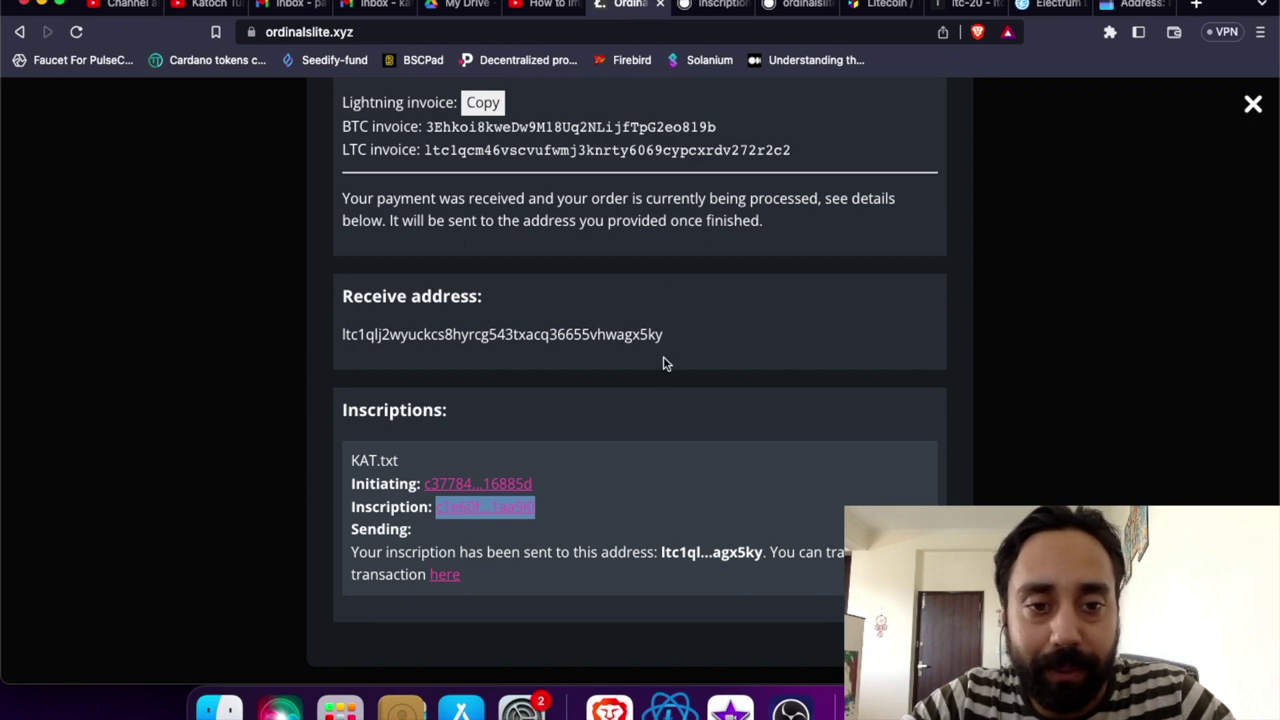
pyautogui.rightClick(445, 580)
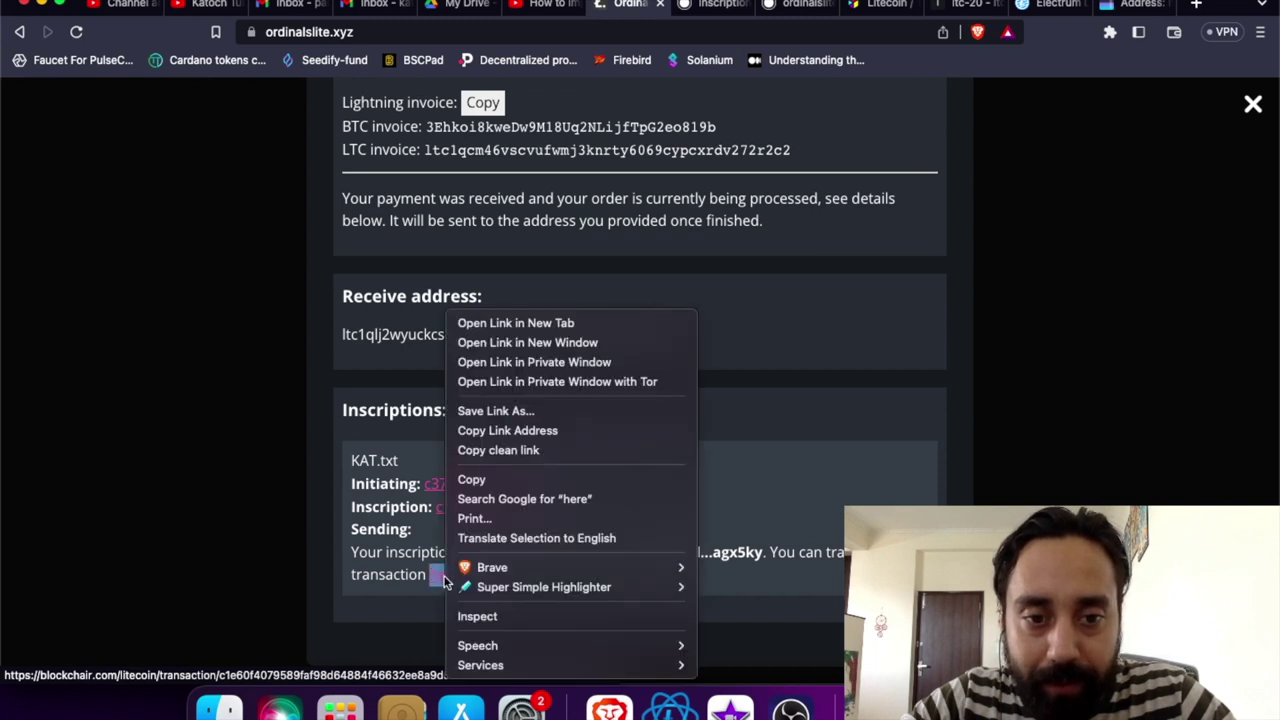
pyautogui.click(565, 324)
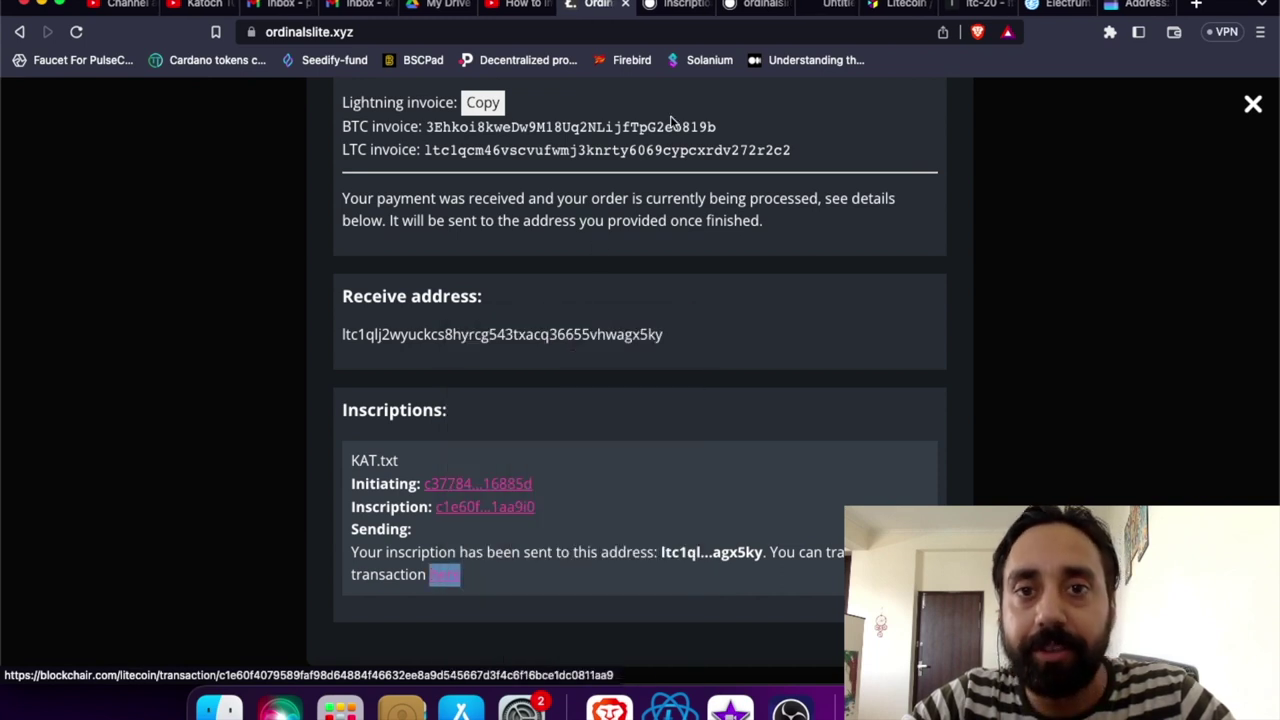
pyautogui.click(822, 6)
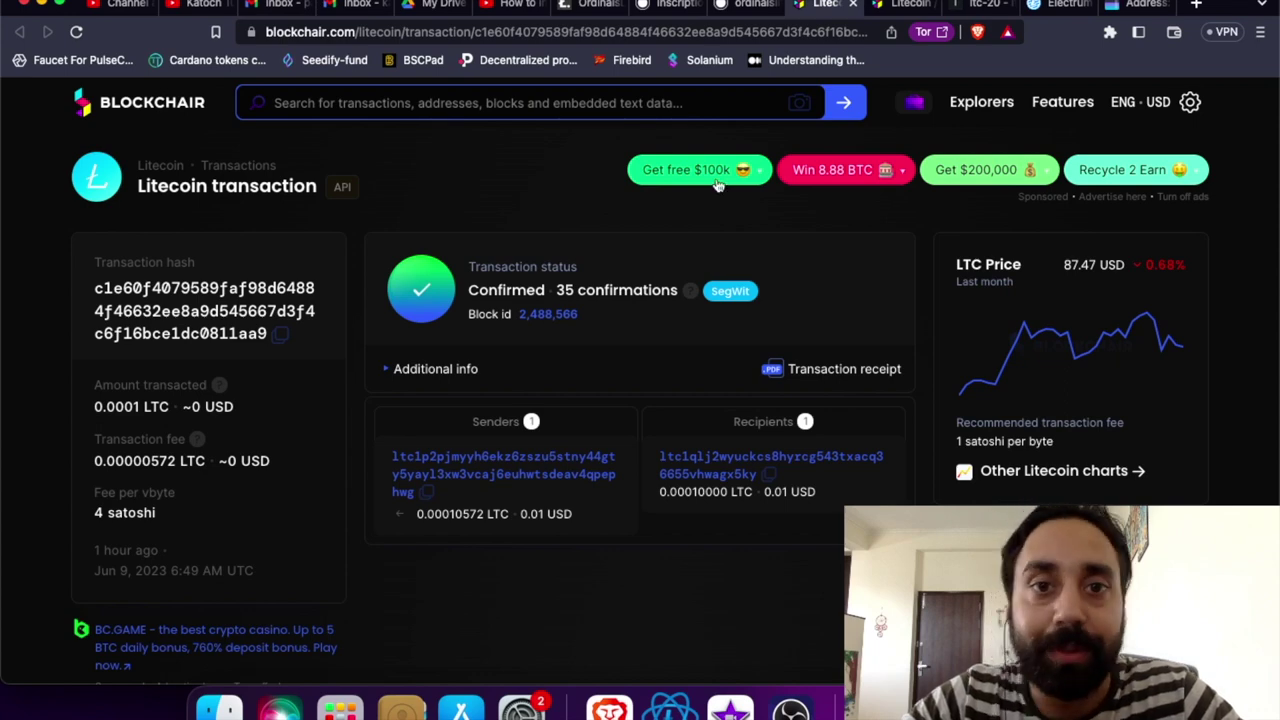
# Return to the OrdinalsLite order page and download the KAT order for backup.
pyautogui.click(591, 5)
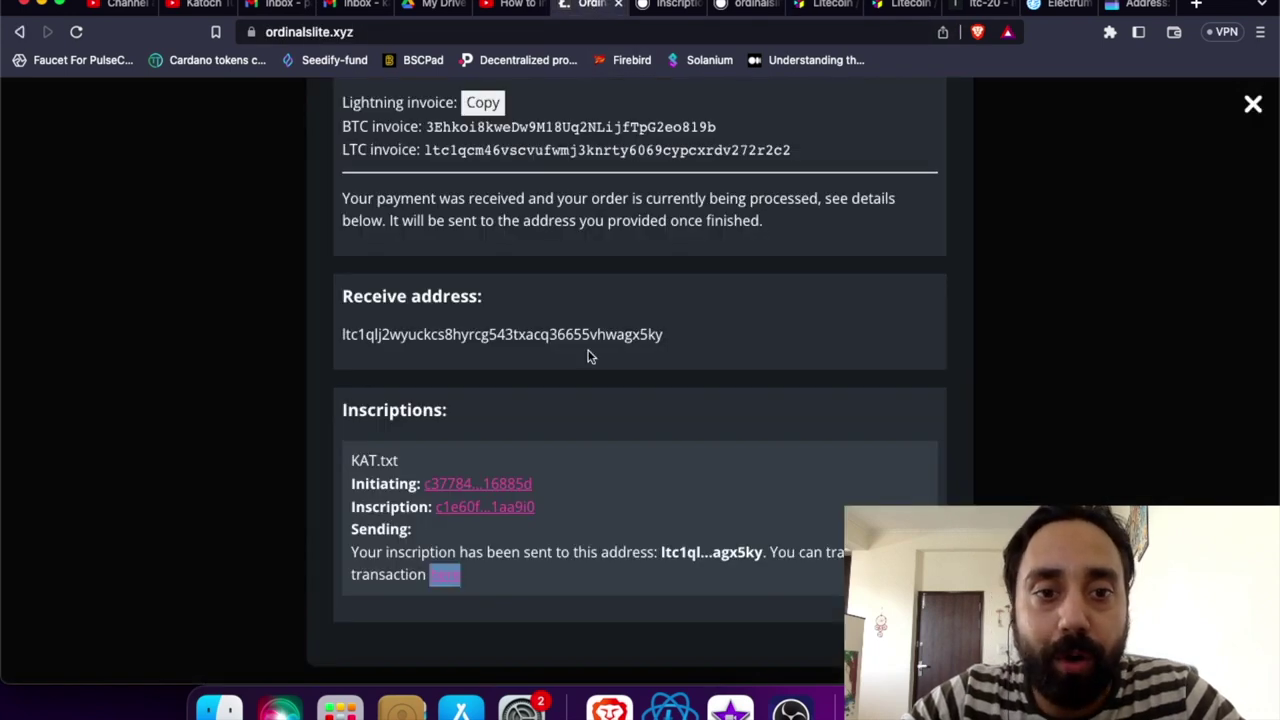
pyautogui.scroll(5, 590, 357)
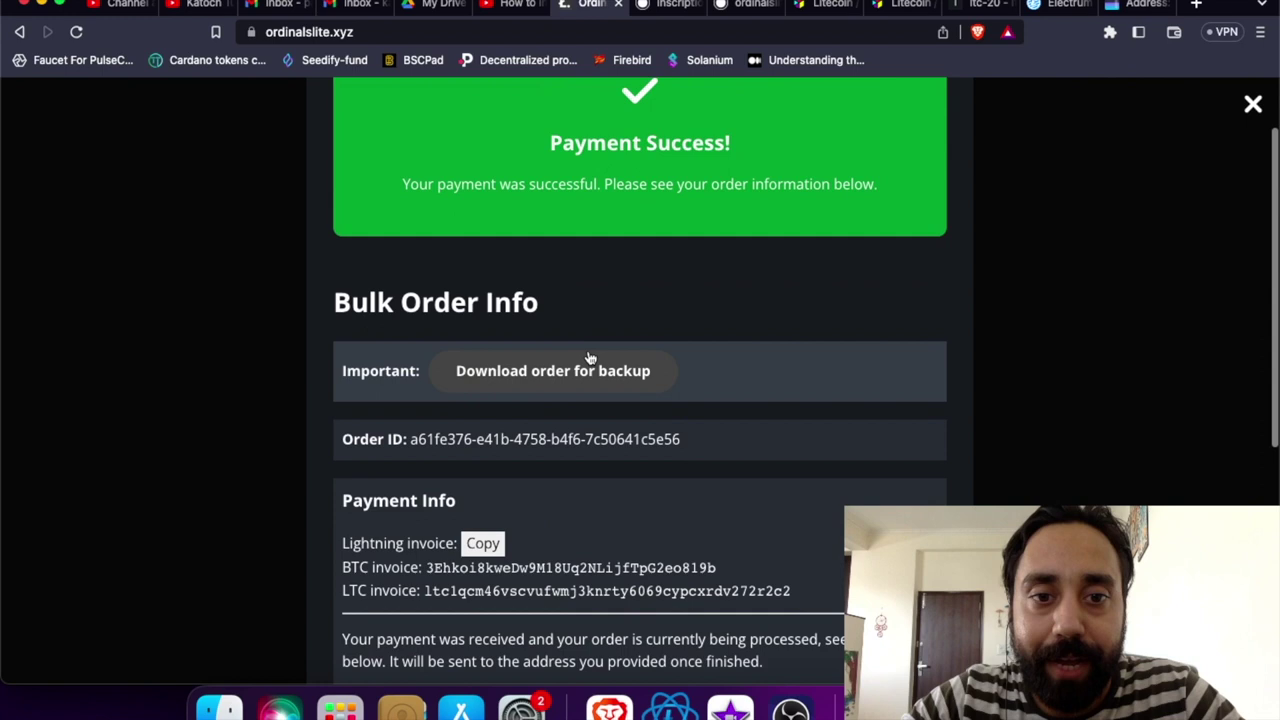
pyautogui.scroll(-1, 603, 294)
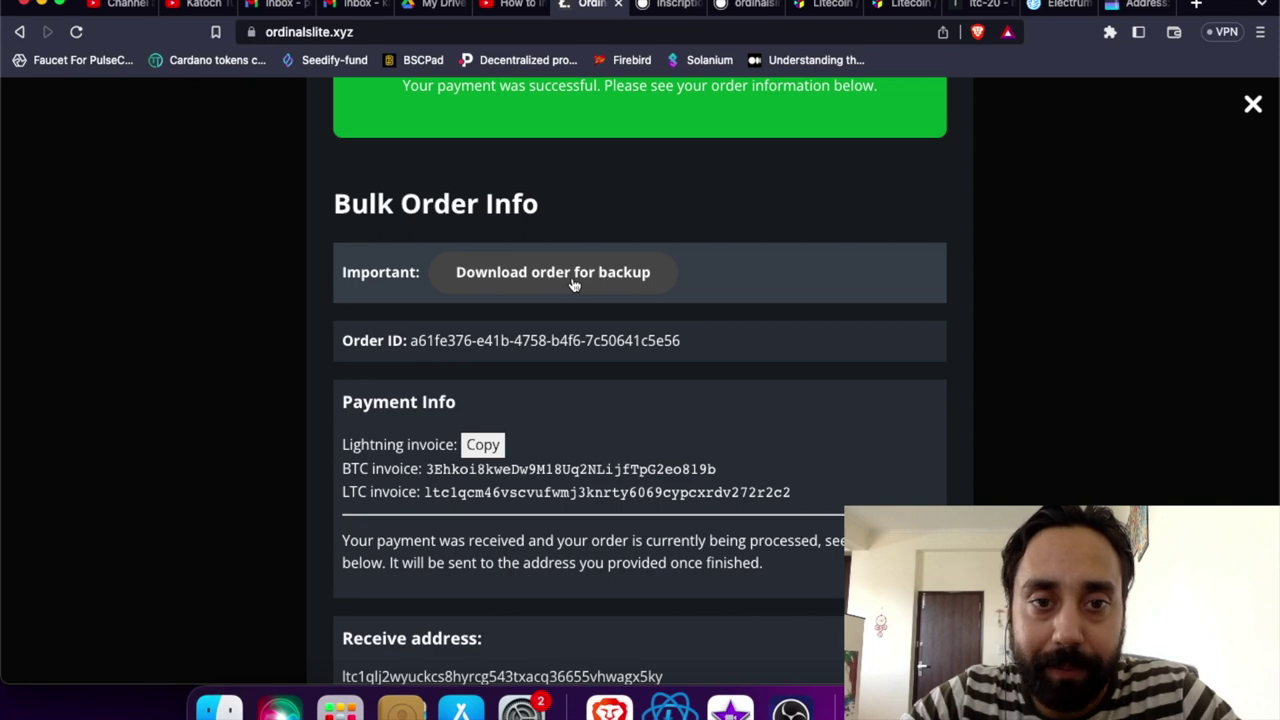
pyautogui.click(574, 285)
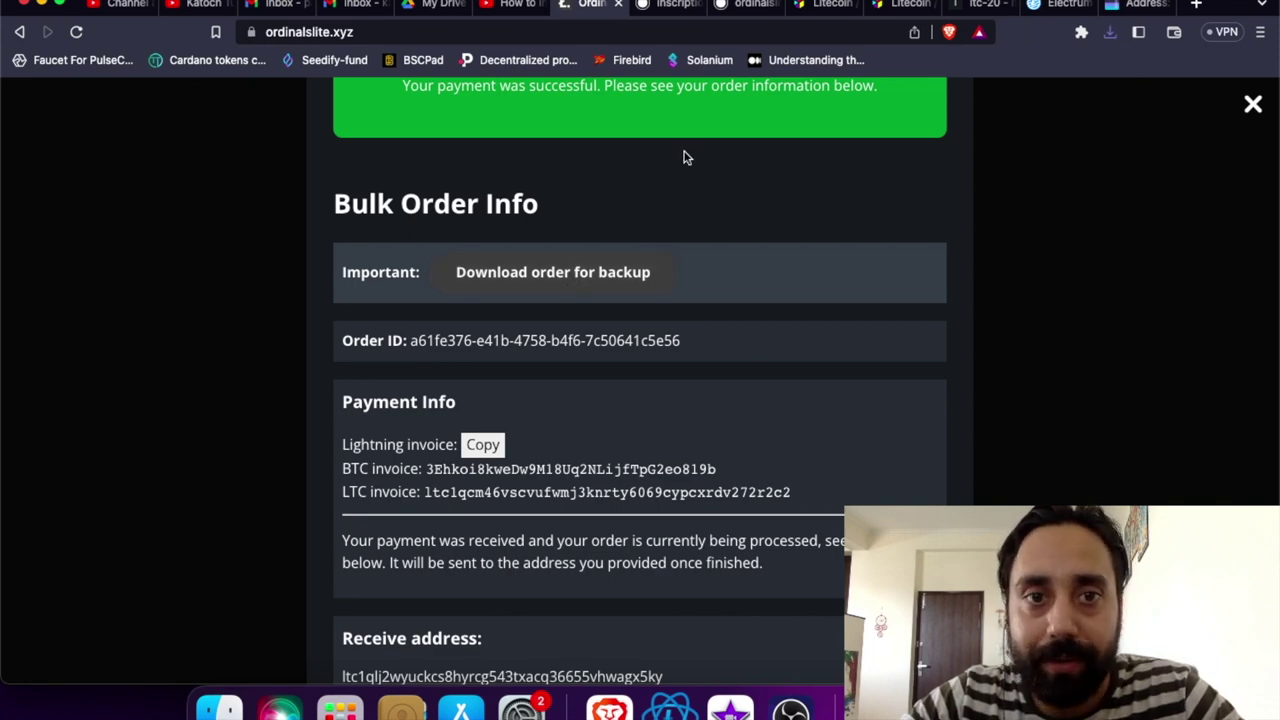
pyautogui.scroll(-5, 657, 282)
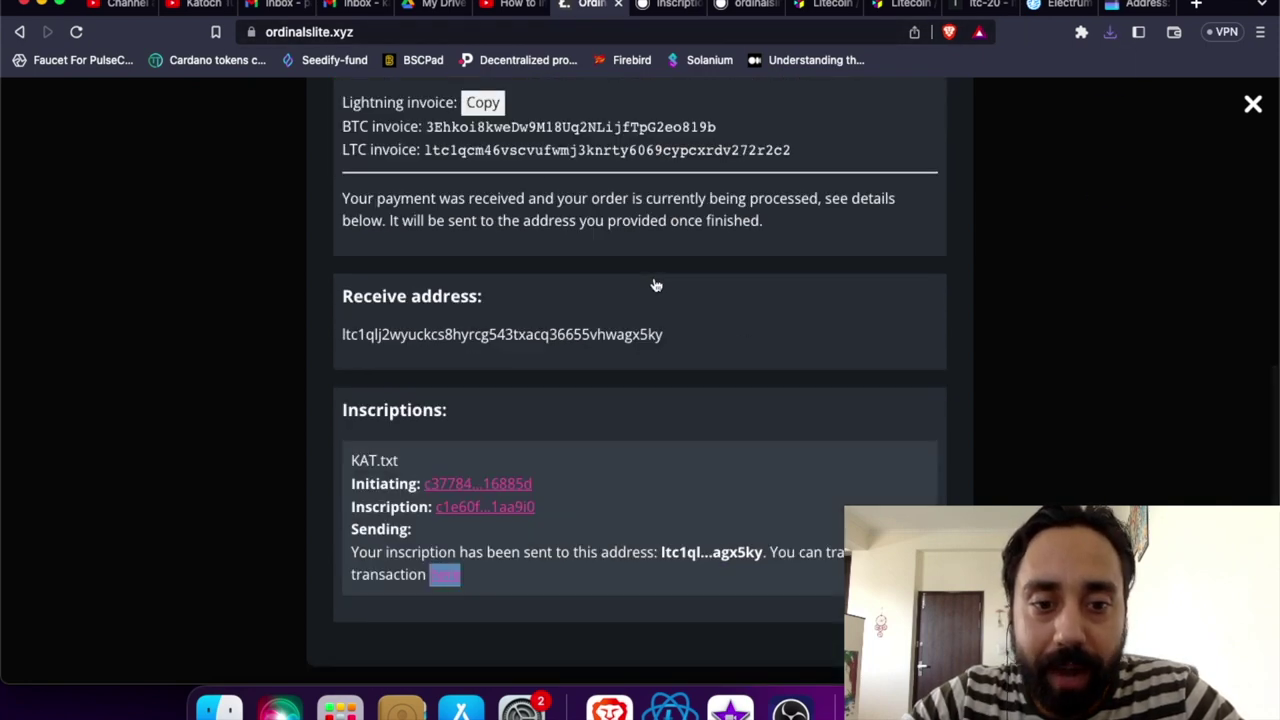
pyautogui.scroll(8, 655, 282)
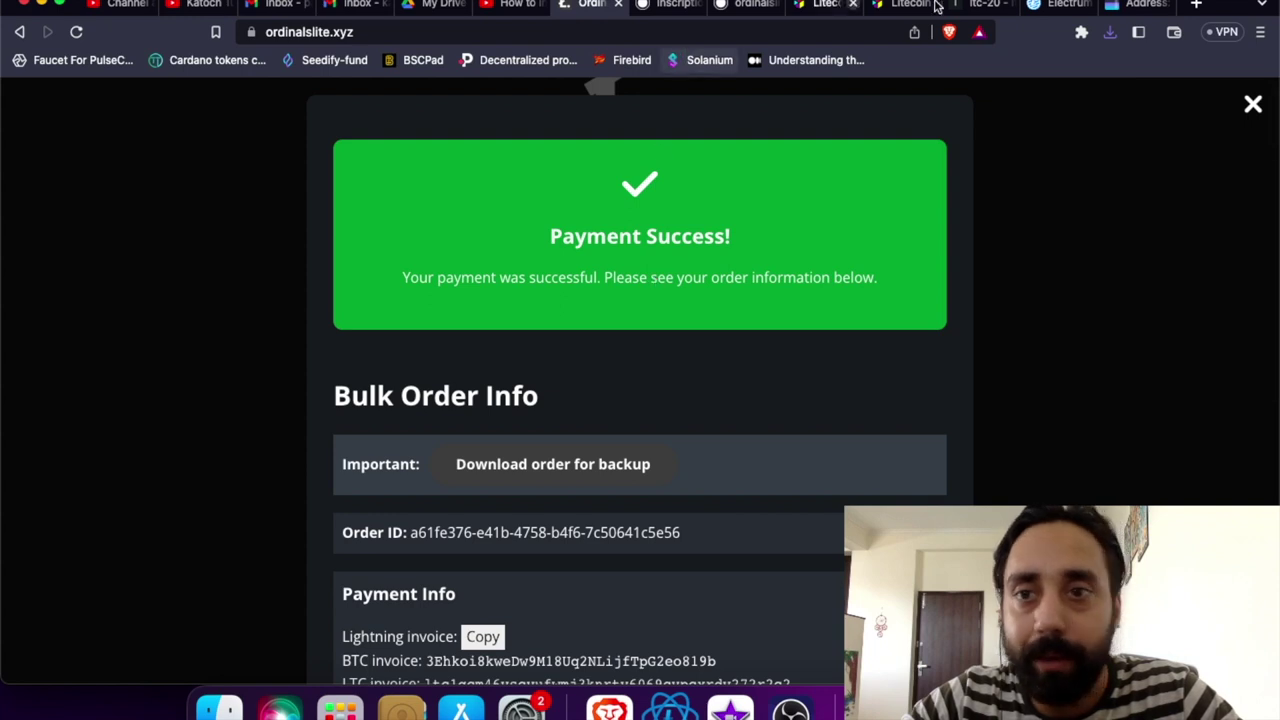
# Copy the OrdinalsLite site address and open ordinalslite.xyz in a new browser tab.
pyautogui.click(308, 26)
pyautogui.press('super+c')
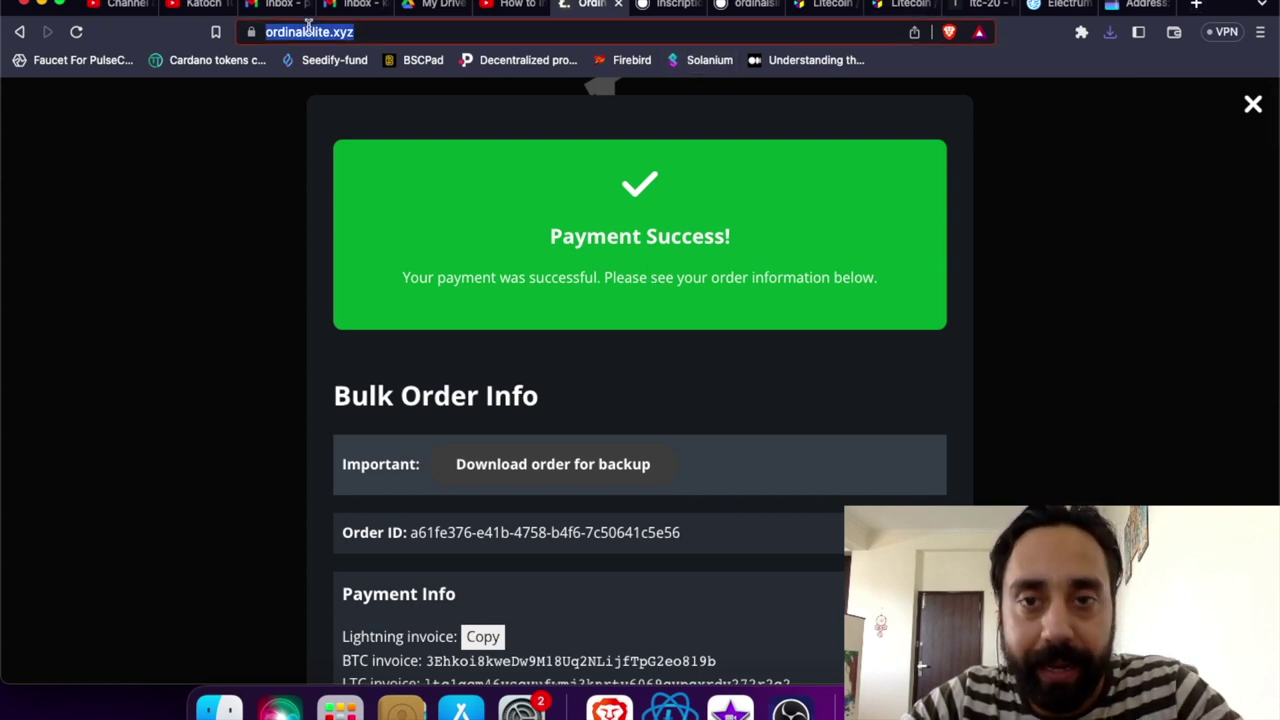
pyautogui.click(1197, 5)
pyautogui.press('super+v')
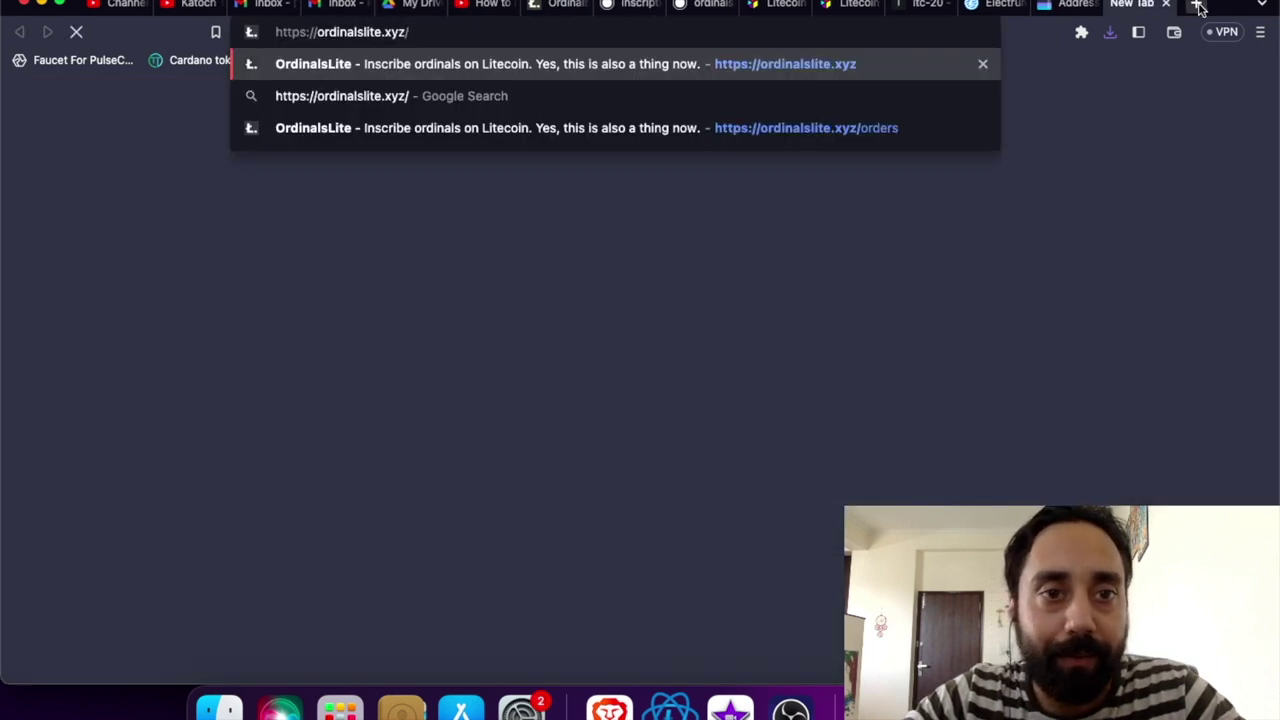
pyautogui.press('Return')
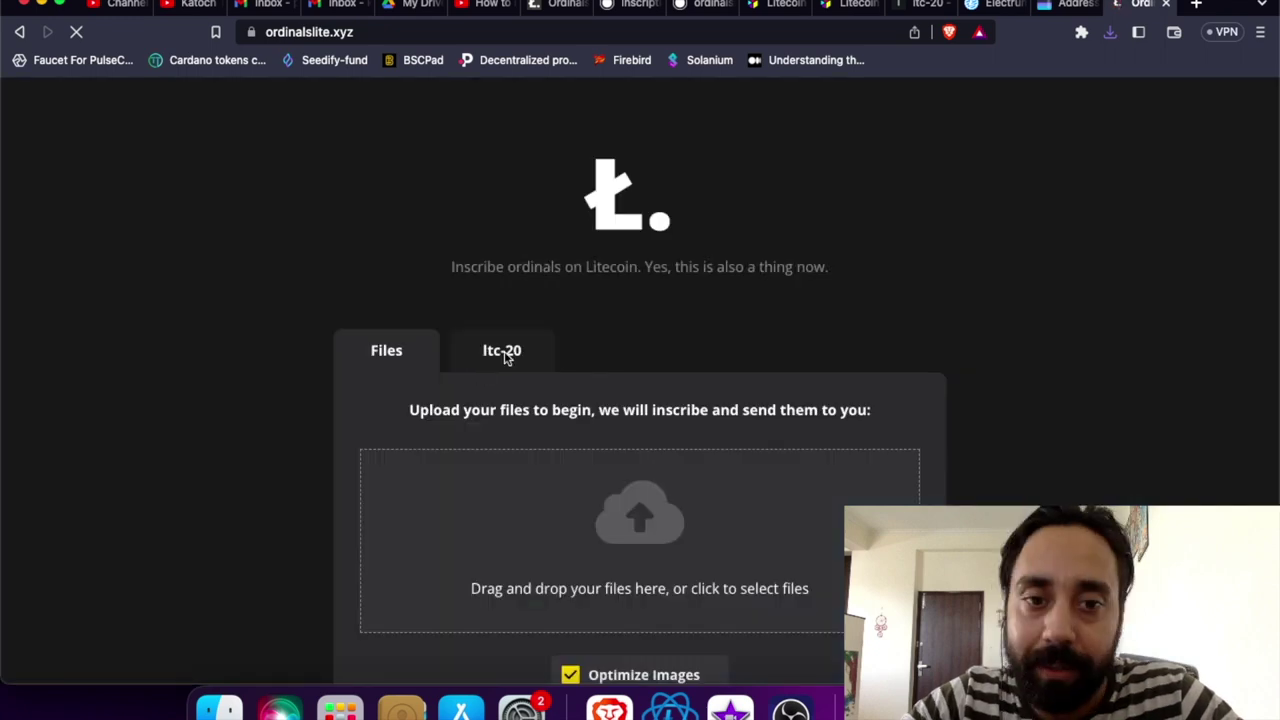
# Switch the inscription form to ltc-20 tokens and select the Mint operation.
pyautogui.scroll(-2, 603, 319)
pyautogui.click(494, 252)
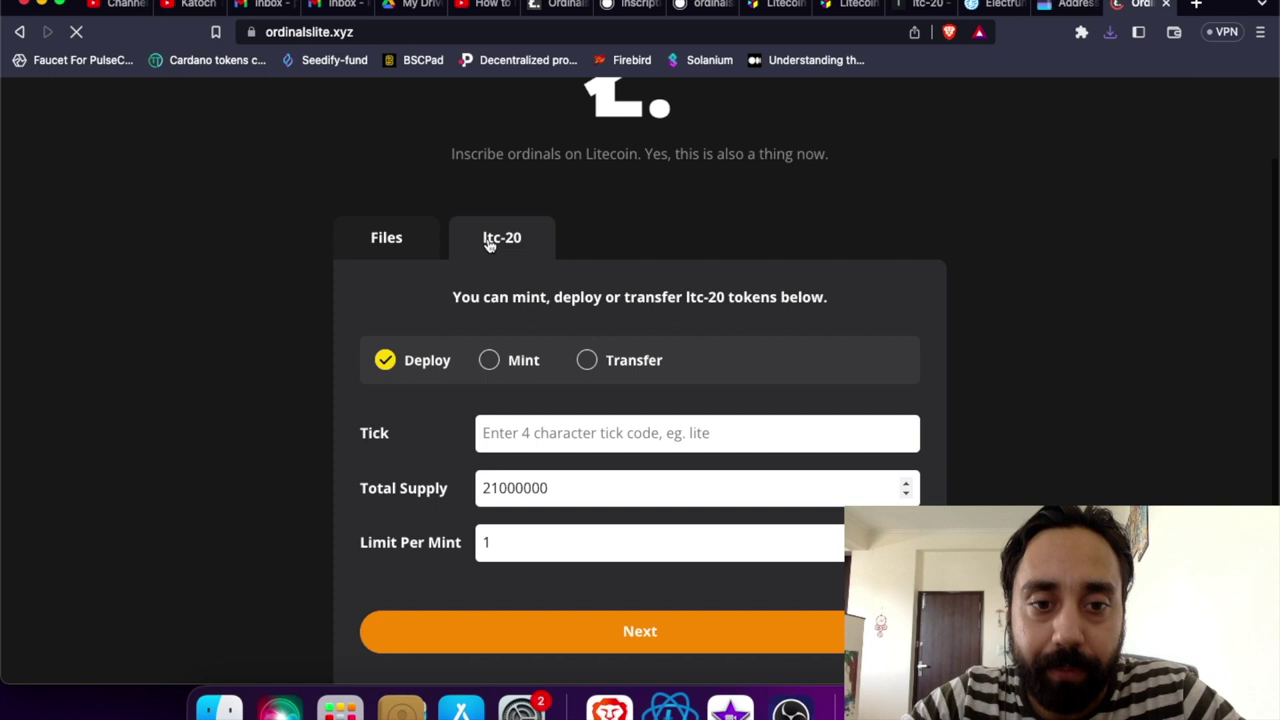
pyautogui.click(489, 360)
pyautogui.click(509, 432)
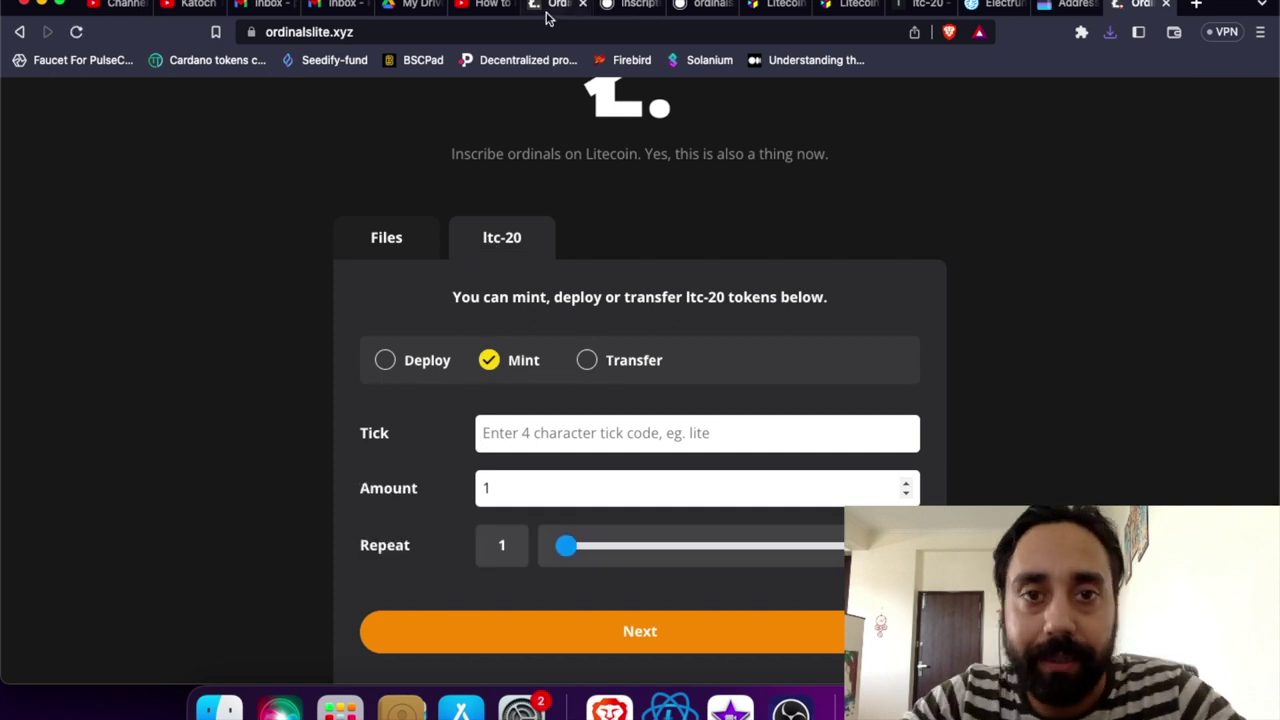
# Check the tick and mint limit in the KAT deploy inscription, and fill in the mint form with tick KAT and amount 1000.
pyautogui.click(628, 6)
pyautogui.scroll(-2, 651, 386)
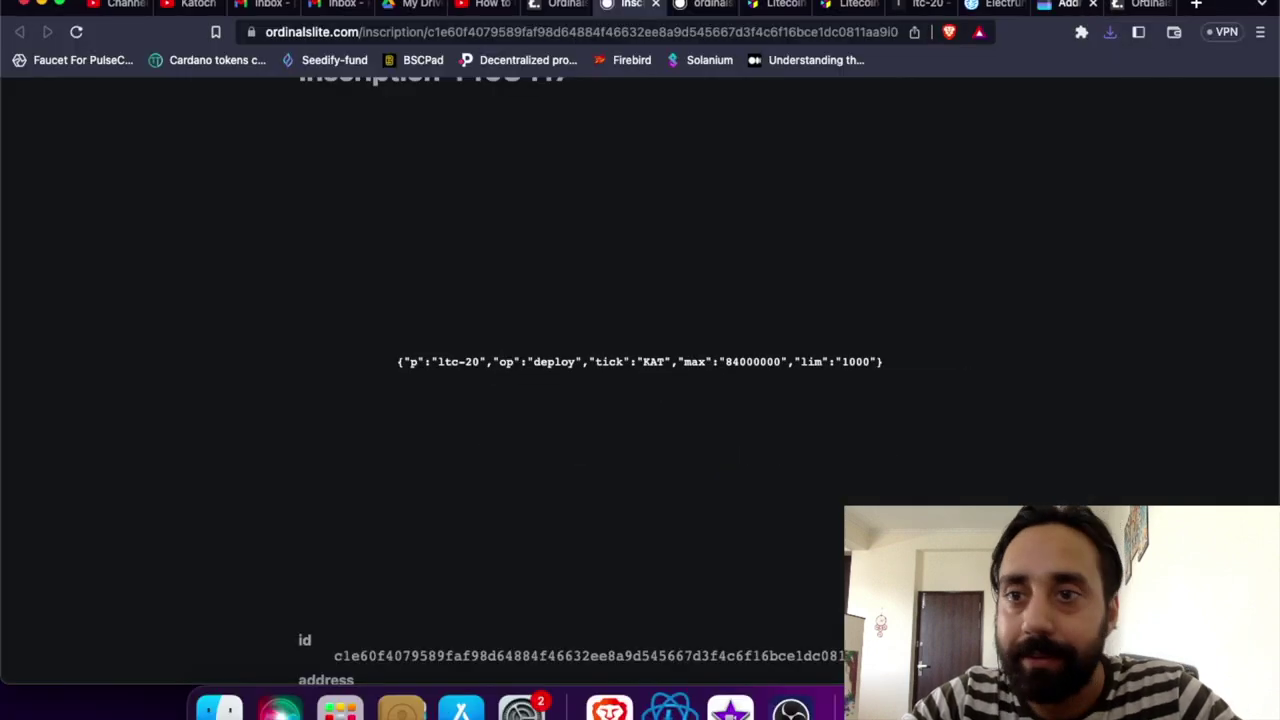
pyautogui.click(1140, 5)
pyautogui.click(569, 420)
pyautogui.write('KAT')
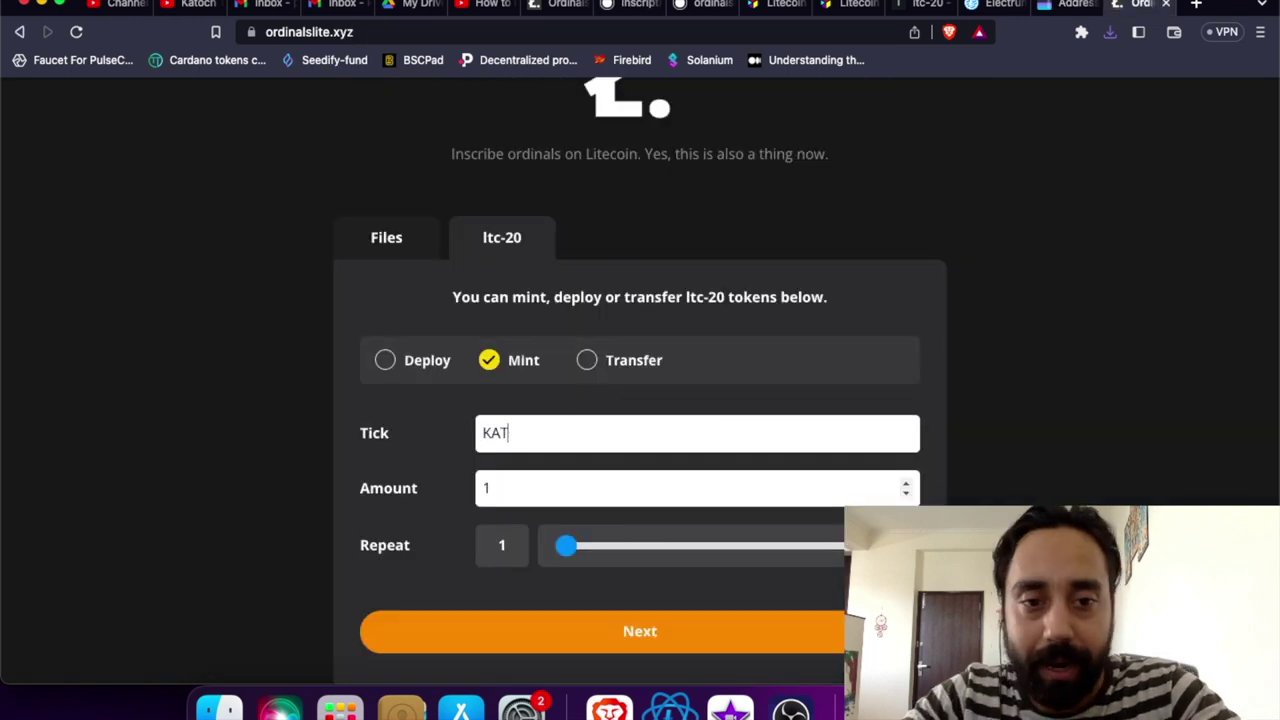
pyautogui.click(548, 486)
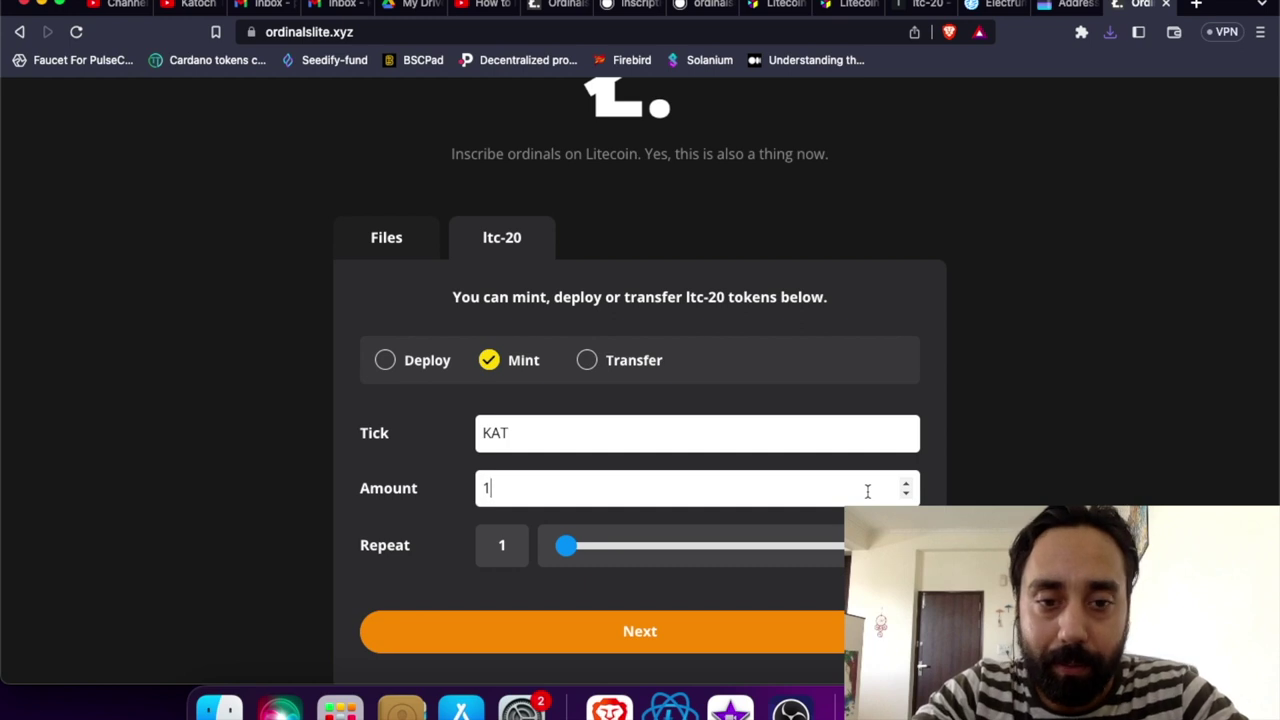
pyautogui.write('000')
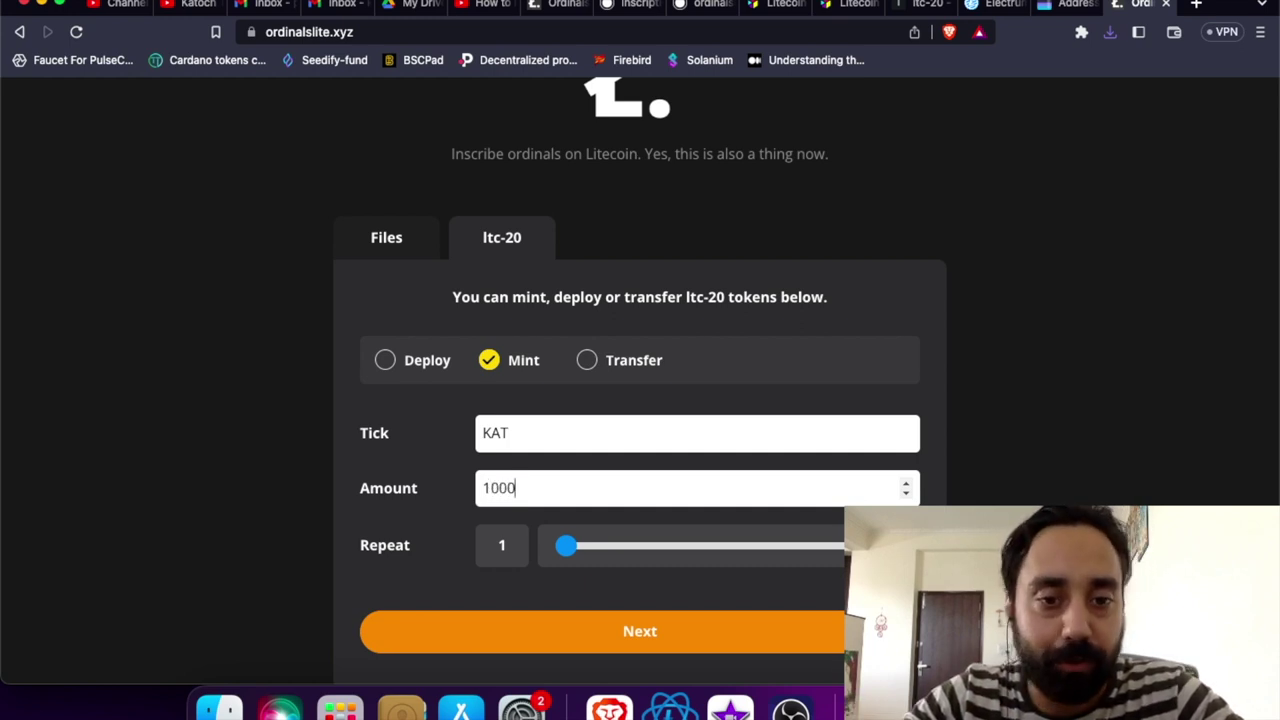
# Submit the KAT mint details and accept the generated mint text to reach the receive address and fee options.
pyautogui.scroll(-2, 771, 571)
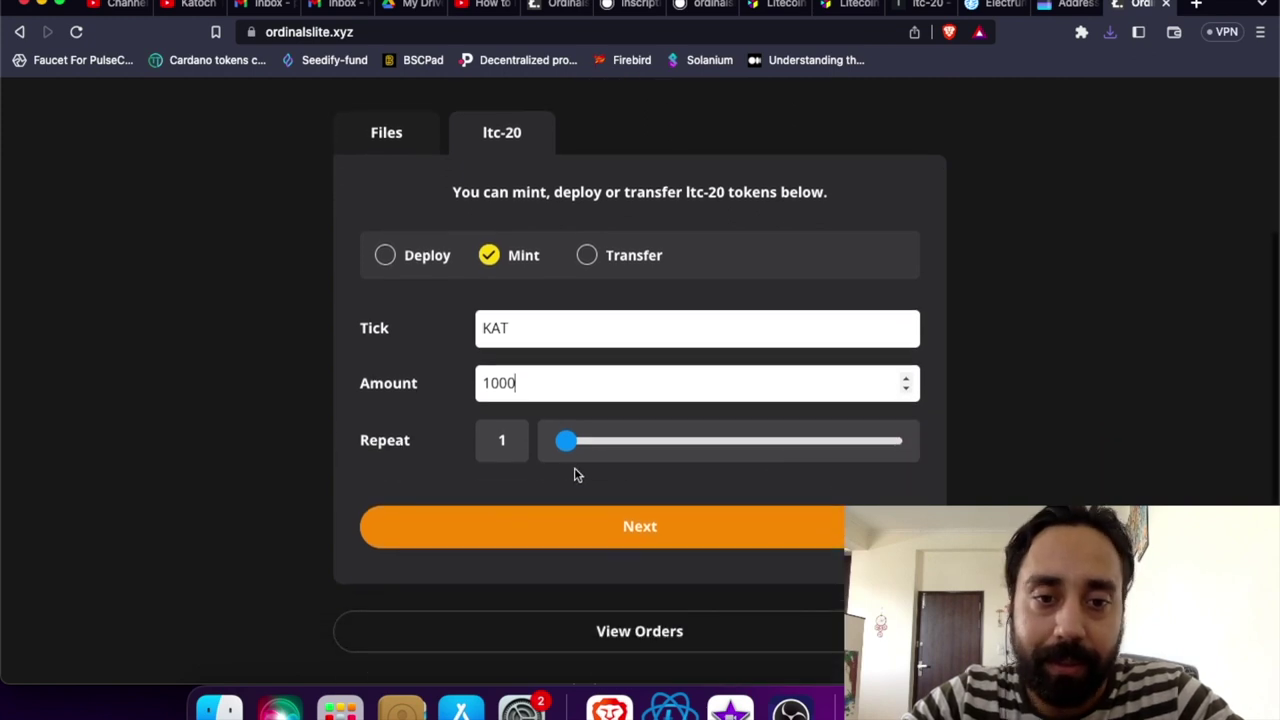
pyautogui.click(655, 526)
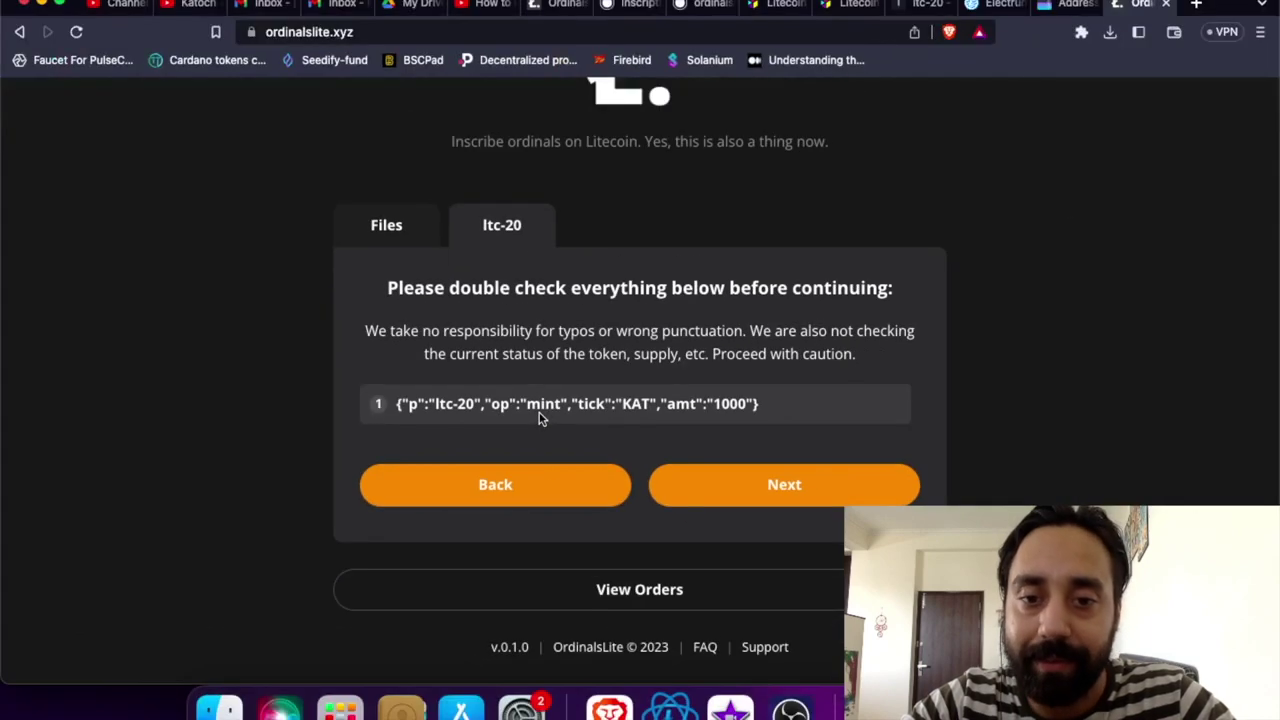
pyautogui.click(814, 495)
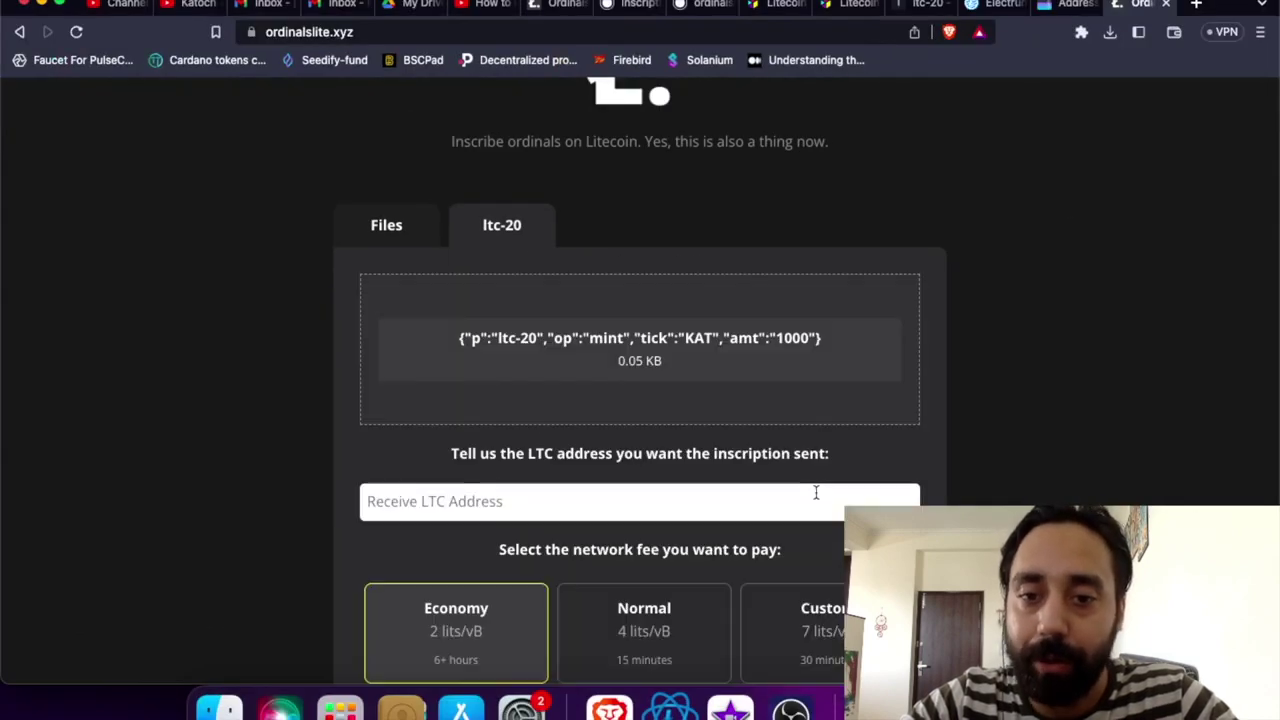
# Copy the wallet's receiving address from Electrum-LTC and enter it as the LTC address for the mint inscription.
pyautogui.scroll(-3, 815, 492)
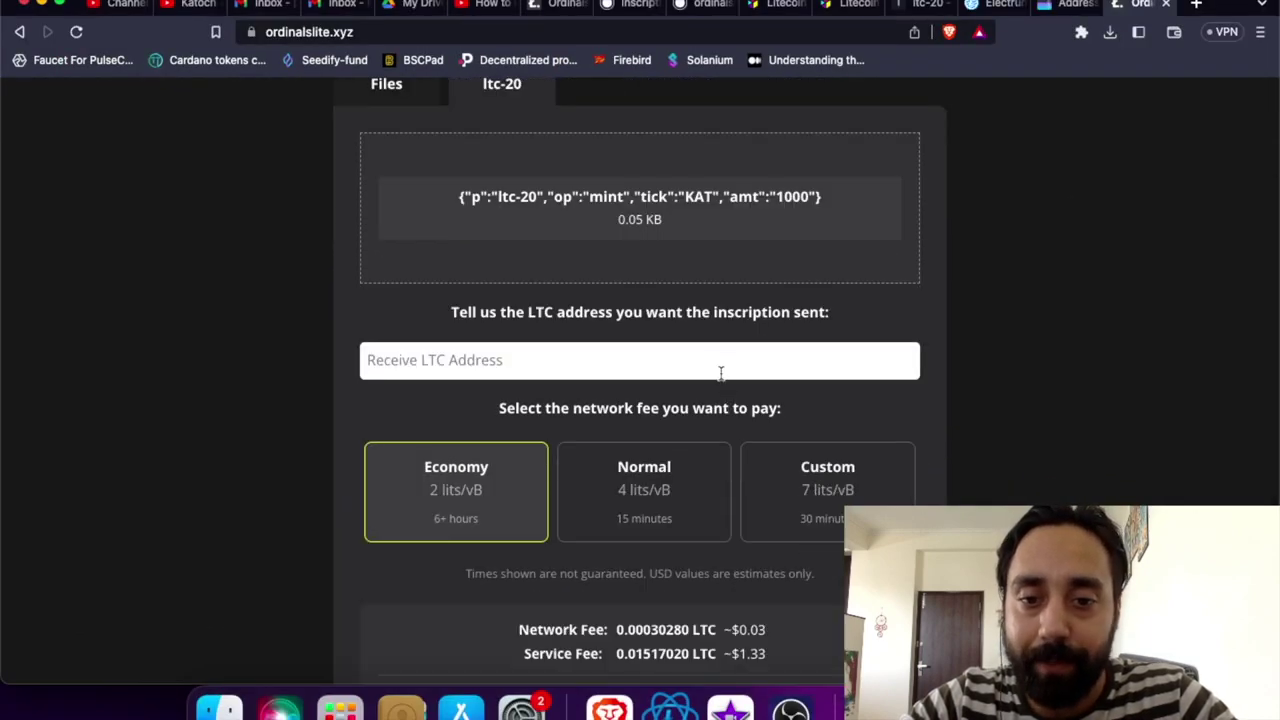
pyautogui.click(672, 708)
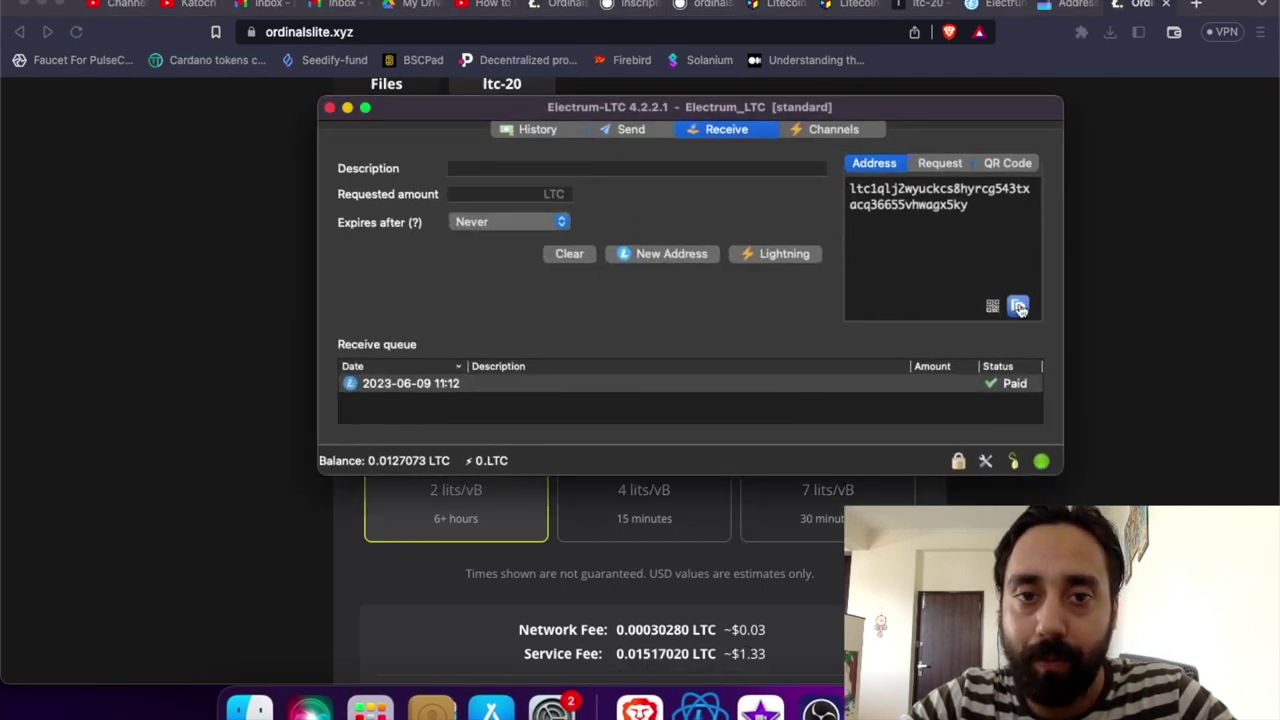
pyautogui.click(1018, 308)
pyautogui.click(1107, 287)
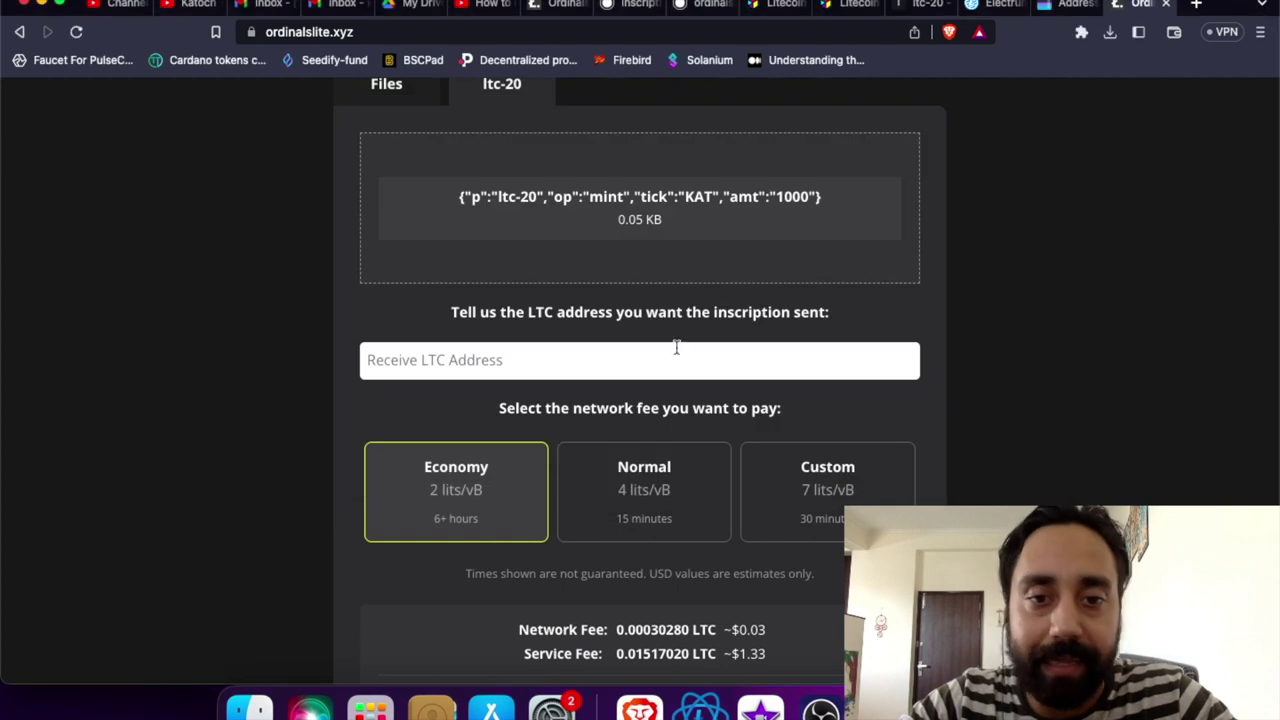
pyautogui.click(643, 360)
pyautogui.press('super+v')
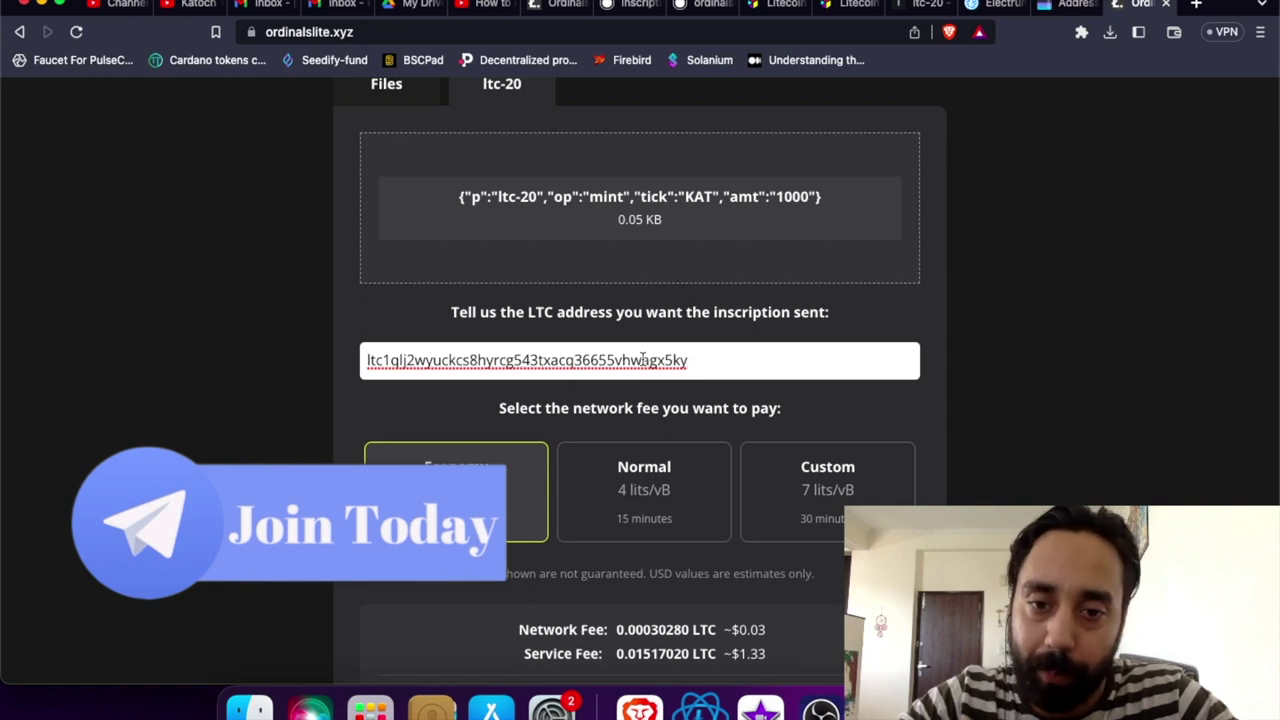
# Compare the mint order's total cost with the available balance in Electrum-LTC, and return to the order form.
pyautogui.scroll(-5, 714, 413)
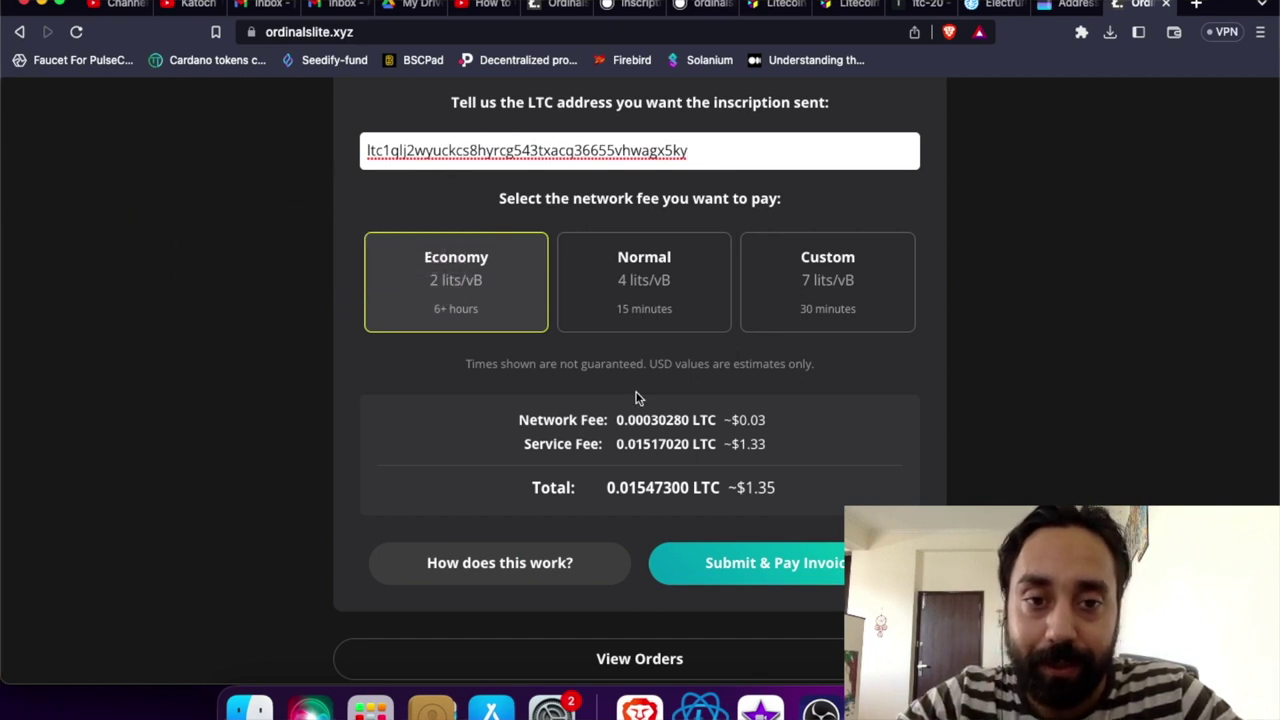
pyautogui.scroll(-2, 678, 380)
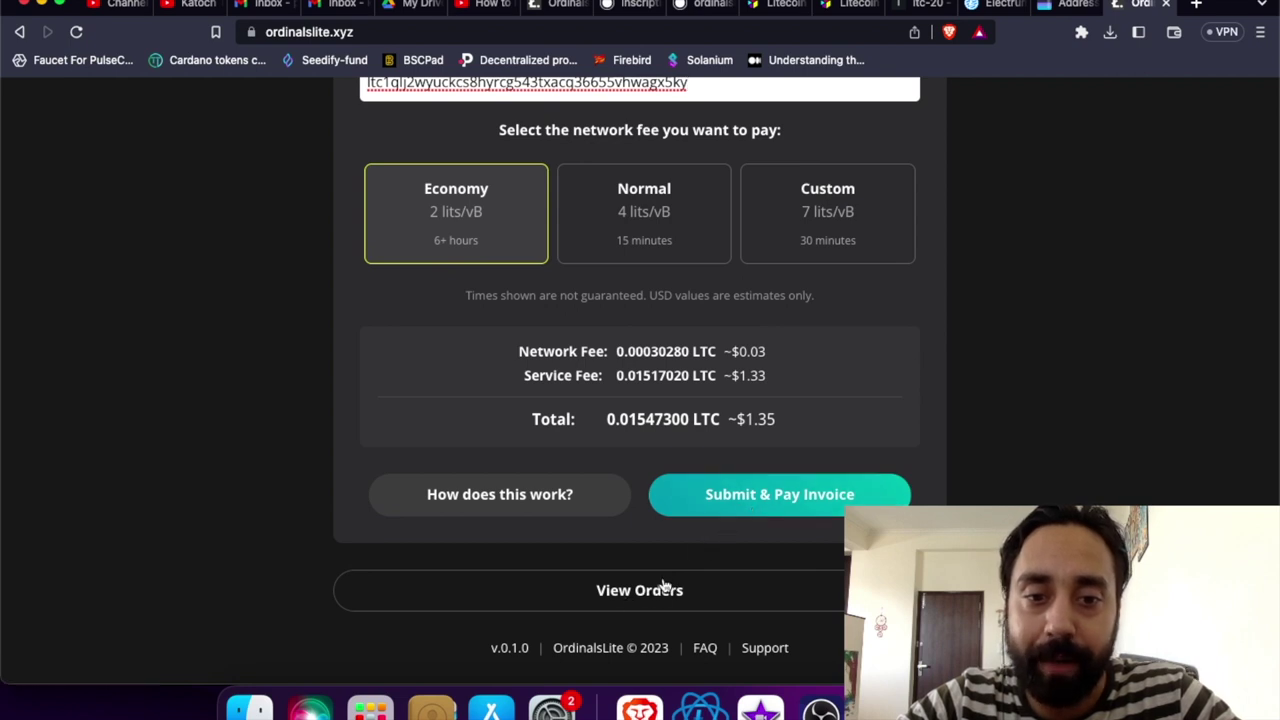
pyautogui.scroll(2, 640, 560)
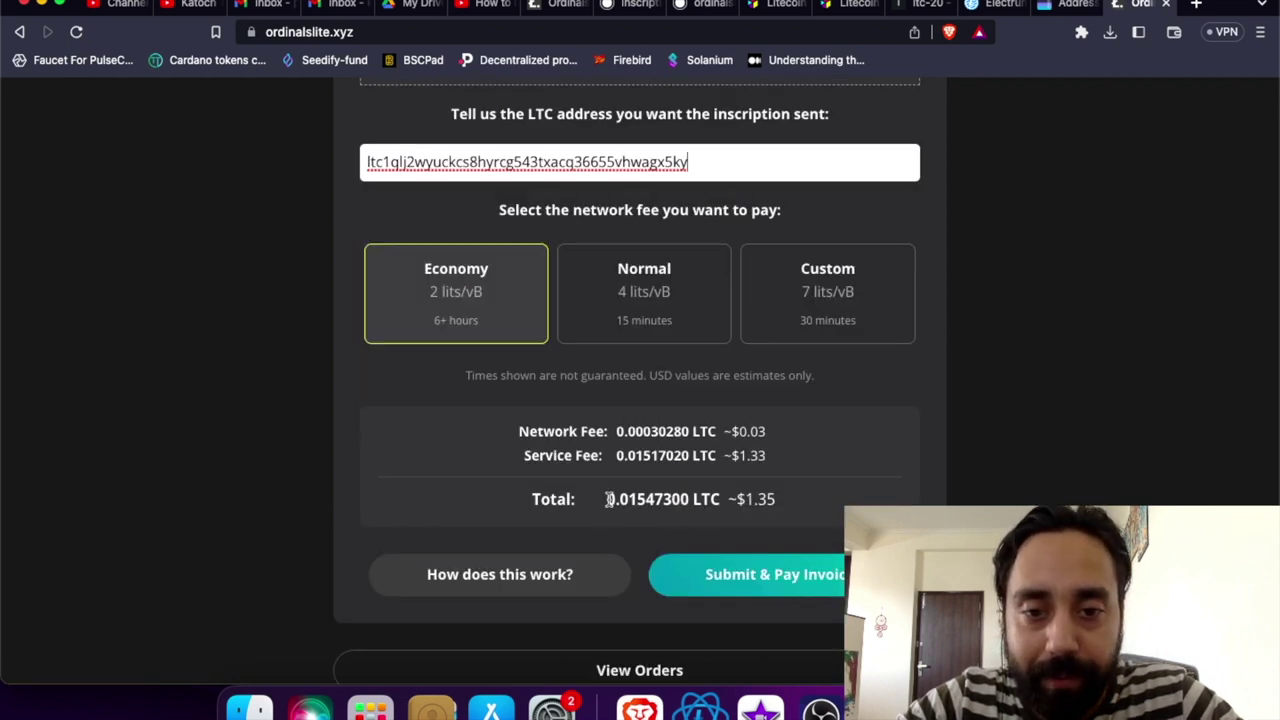
pyautogui.moveTo(607, 499); pyautogui.dragTo(681, 499)
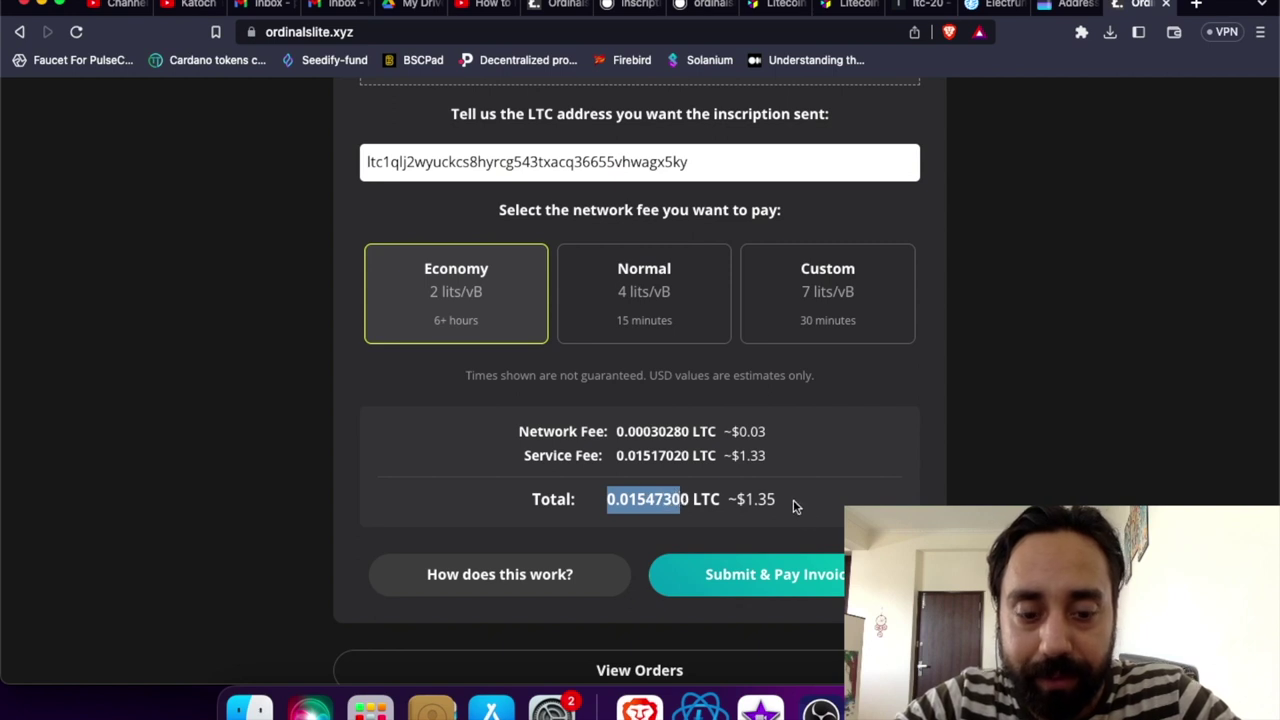
pyautogui.click(700, 708)
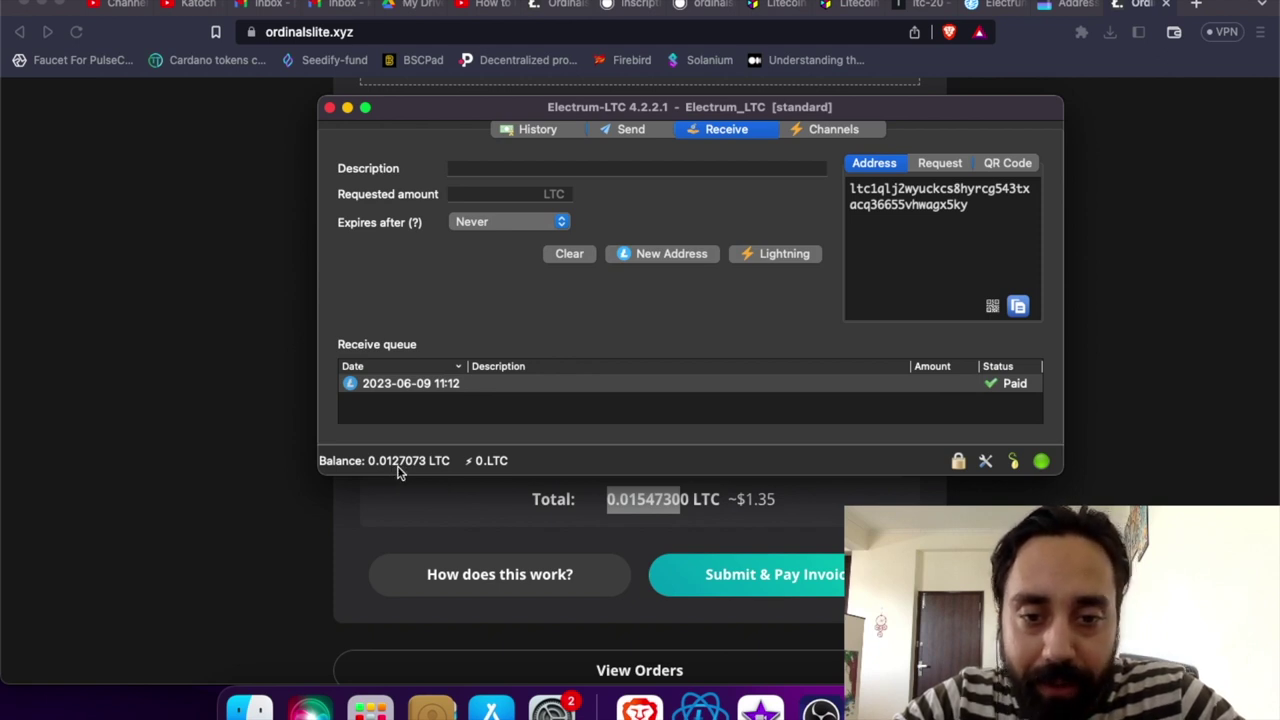
pyautogui.click(425, 489)
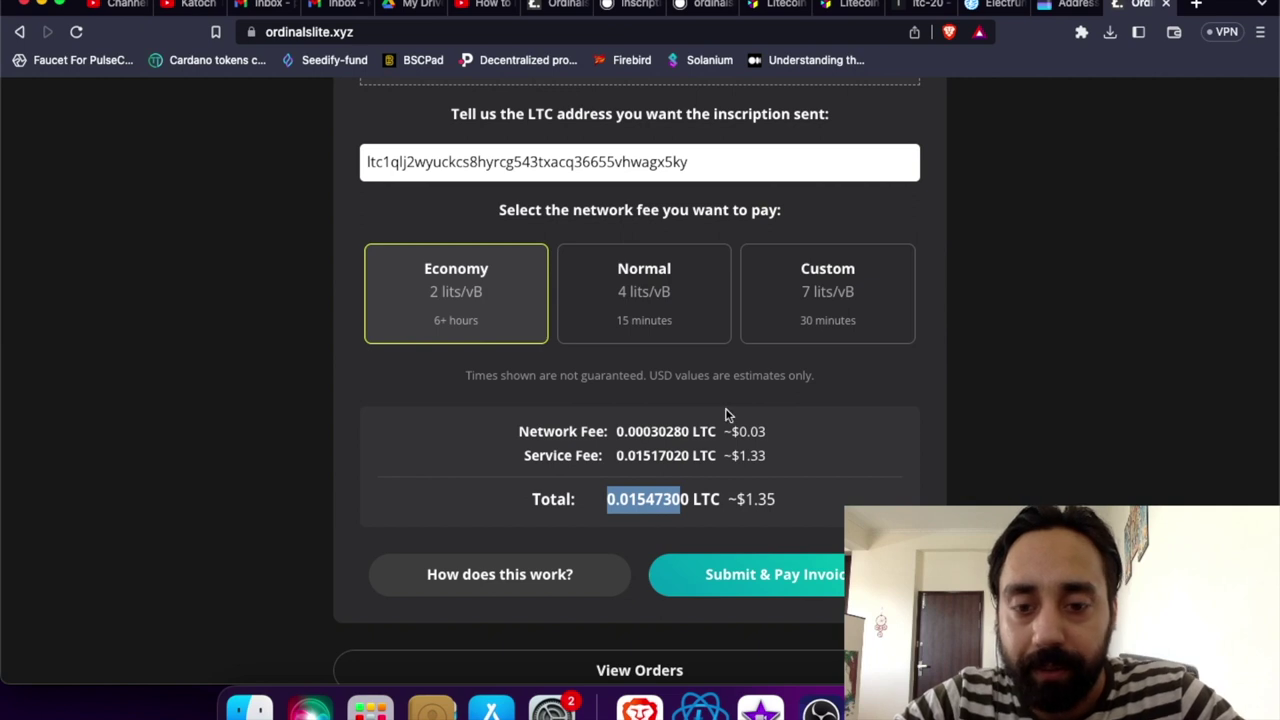
# Submit the mint order with the Economy network fee and review the Litecoin payment invoice and total amount.
pyautogui.scroll(-2, 727, 414)
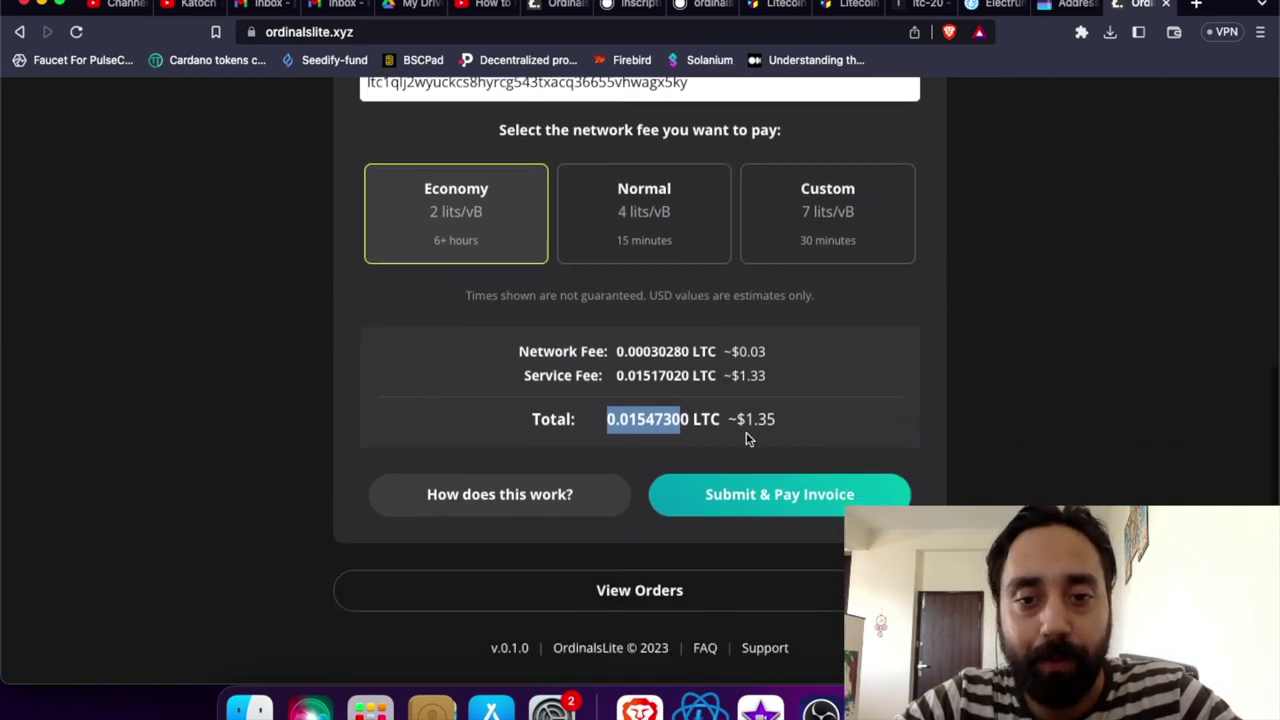
pyautogui.click(731, 494)
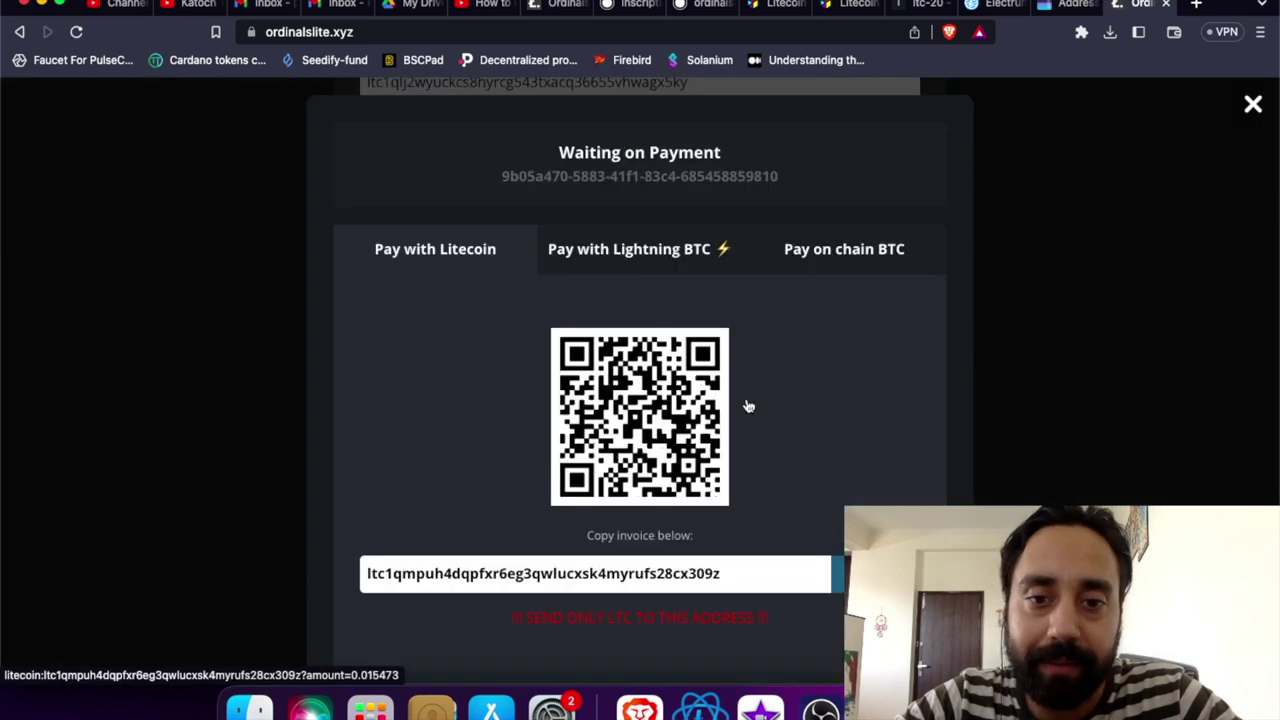
pyautogui.scroll(-2, 751, 491)
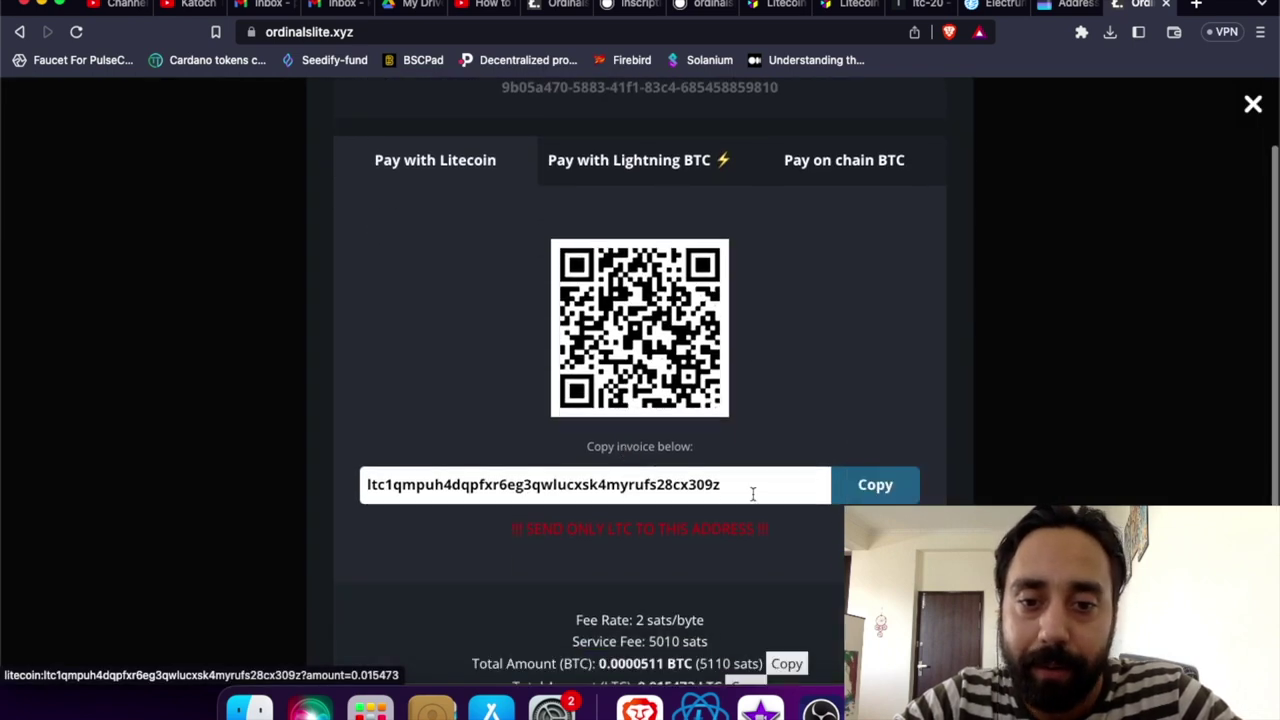
pyautogui.scroll(-2, 607, 521)
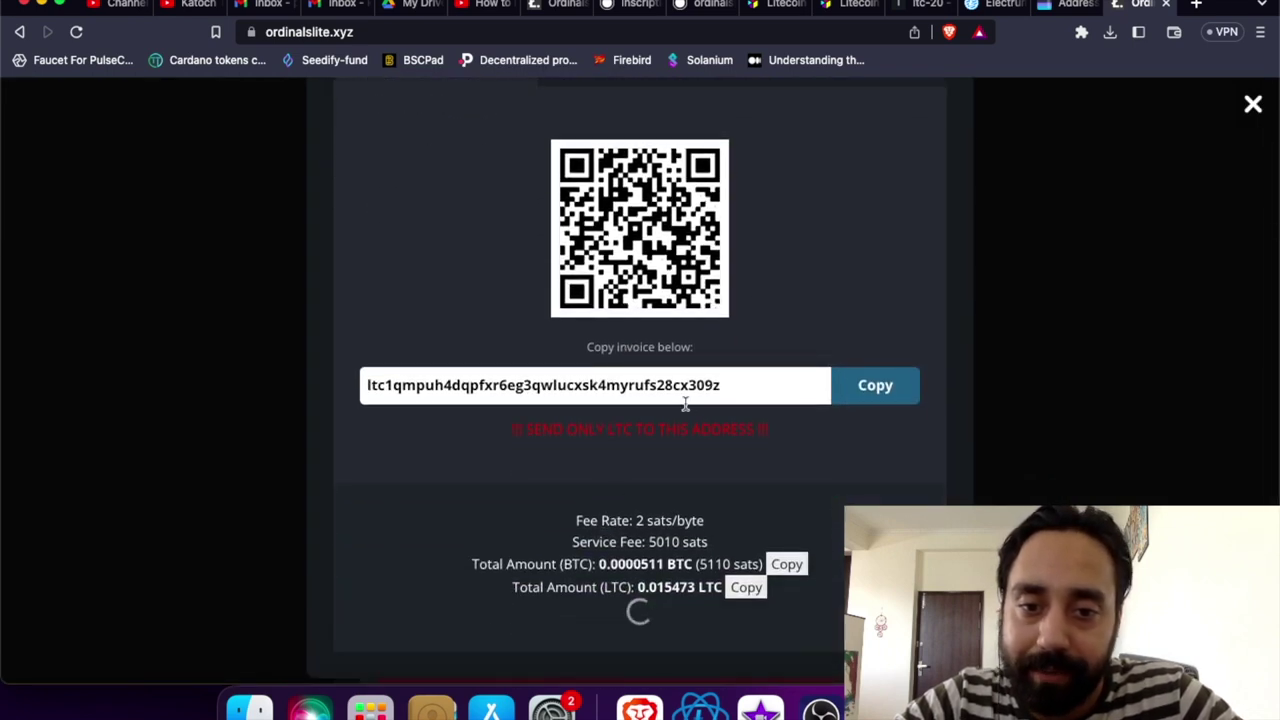
pyautogui.scroll(-1, 687, 487)
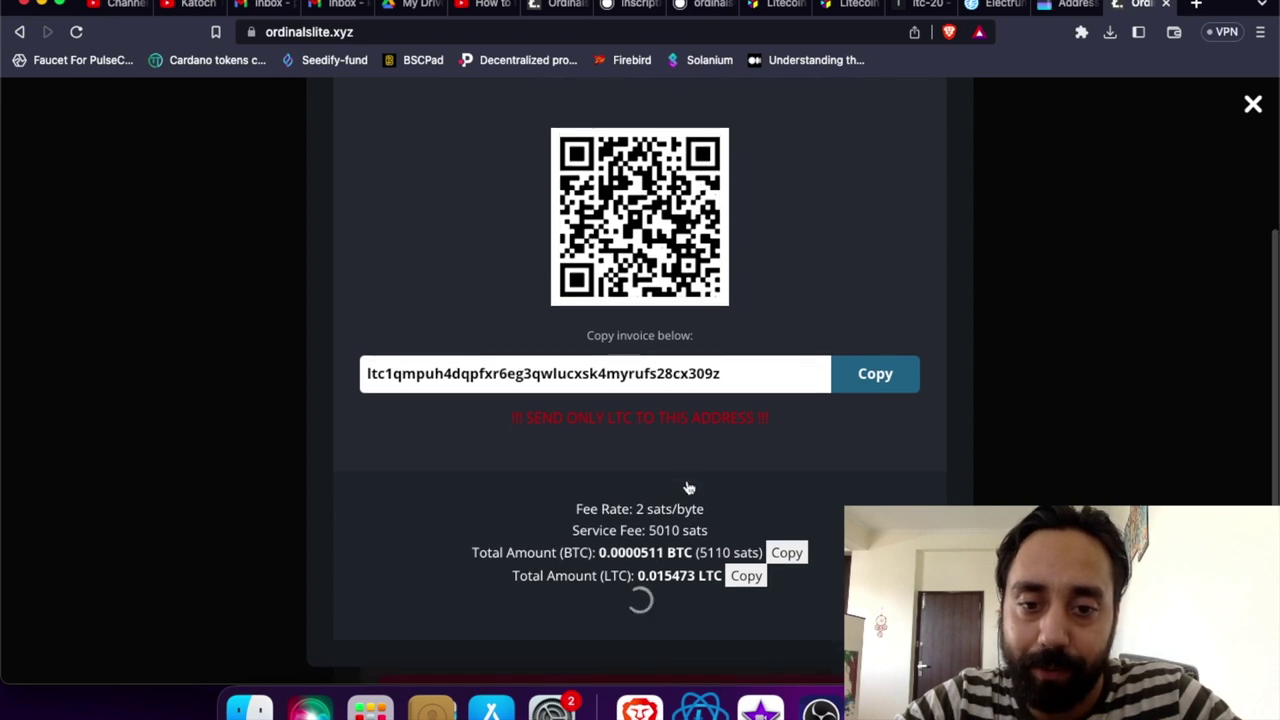